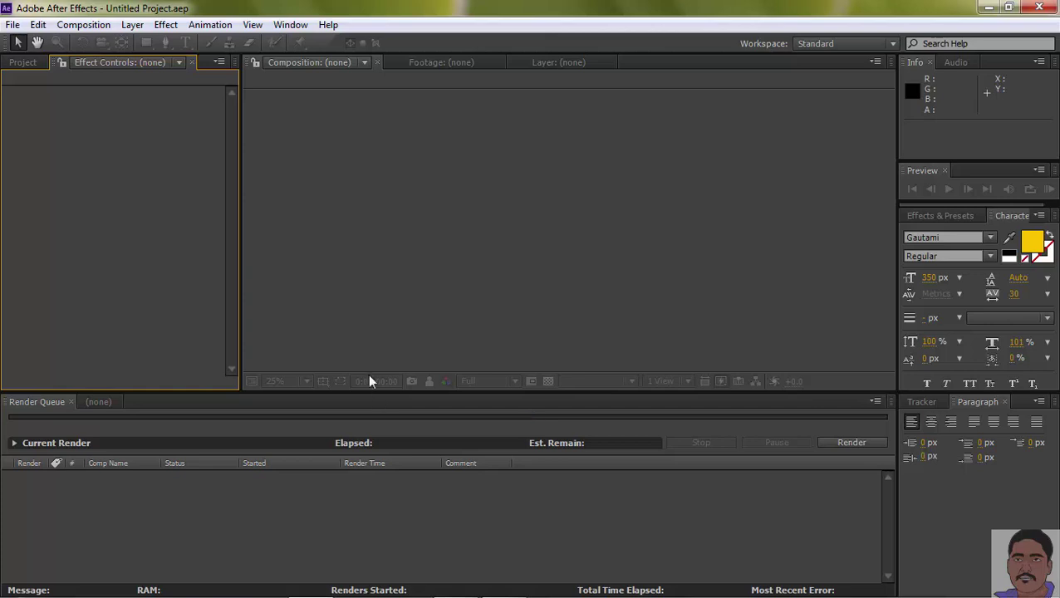
Step: Show the Project panel holding the empty untitled project
click(24, 63)
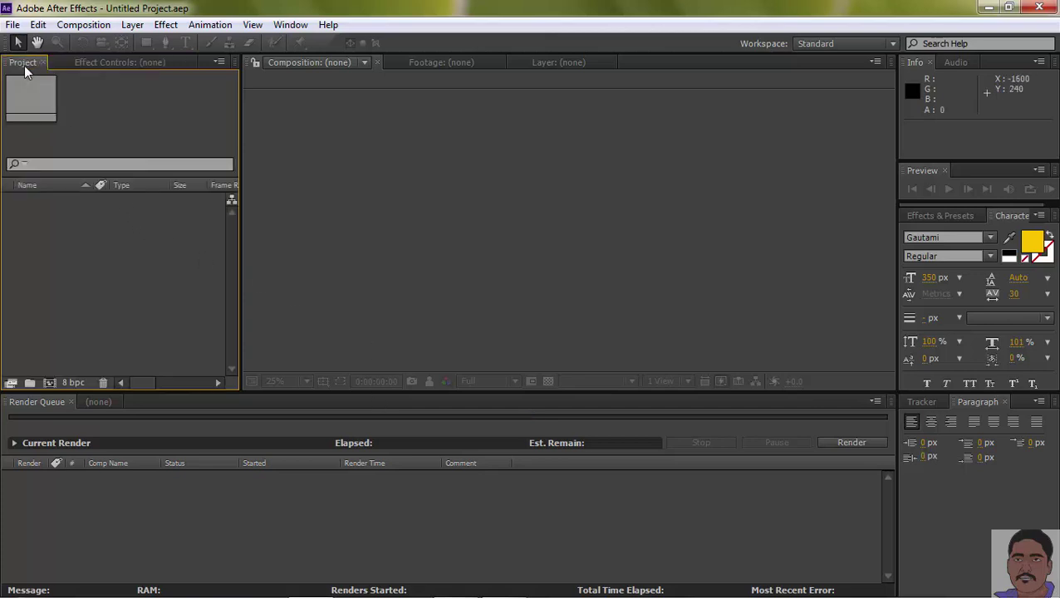
Step: Create a 1920×1080, 10-second composition named 'Text animation'
right_click(73, 290)
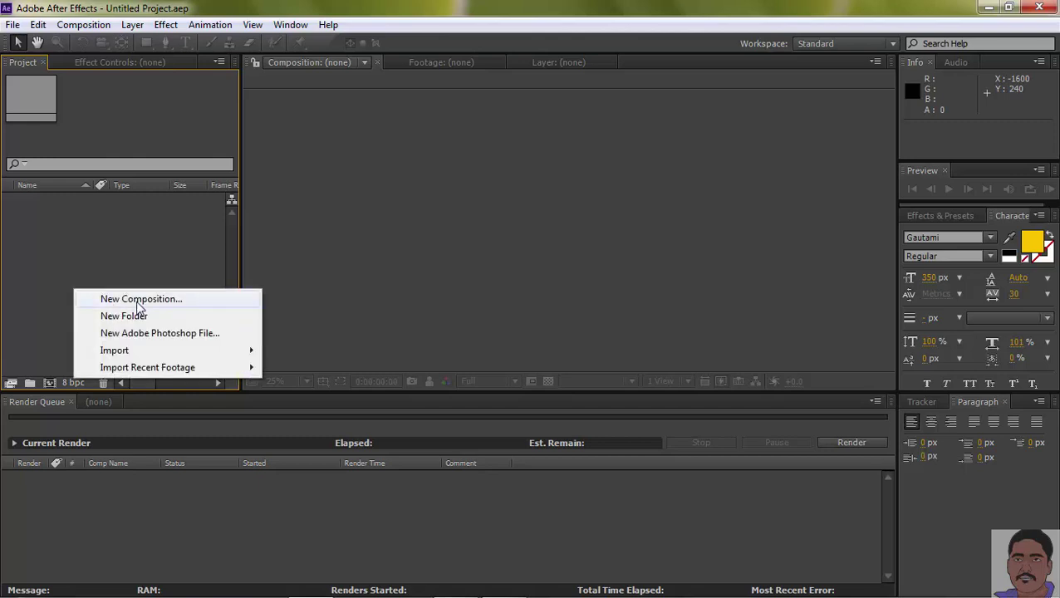
click(140, 301)
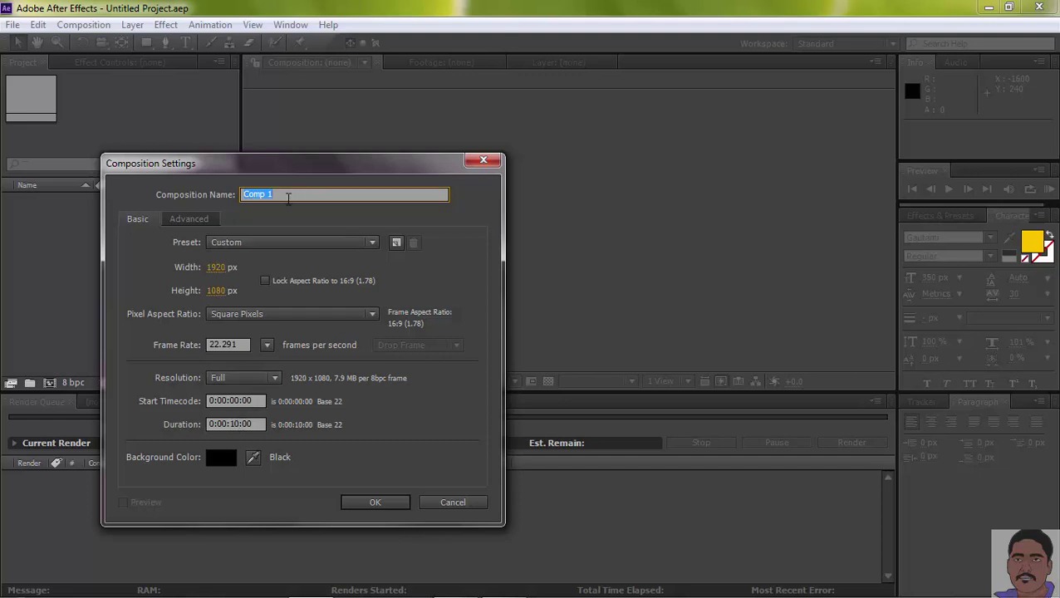
click(288, 196)
key(BackSpace)
key(BackSpace)
key(BackSpace)
text(Text animation)
click(388, 506)
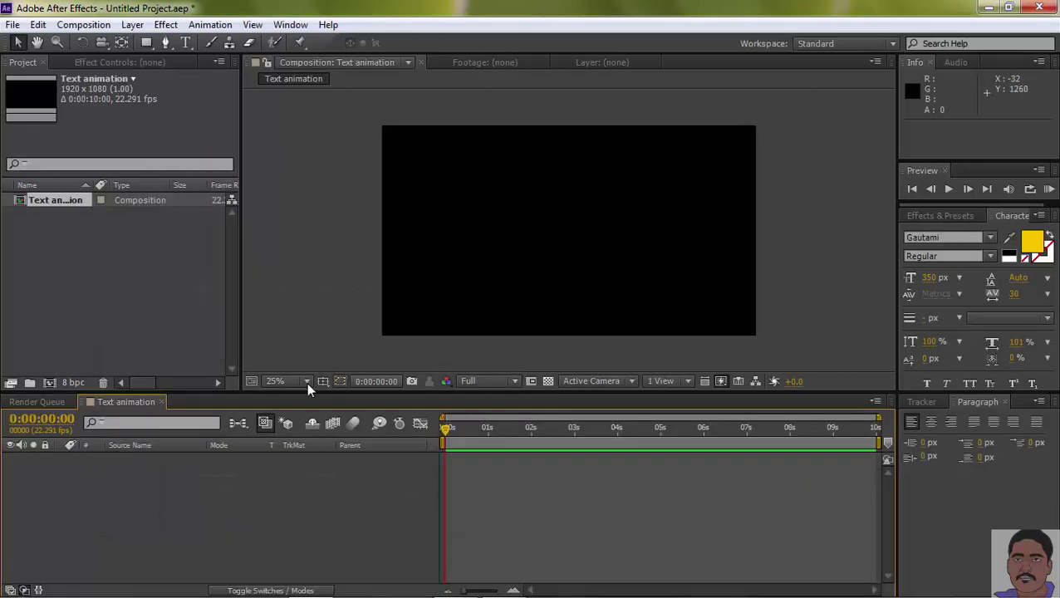
Step: Add a white 1920×1080 solid layer named 'background' to the composition
right_click(123, 490)
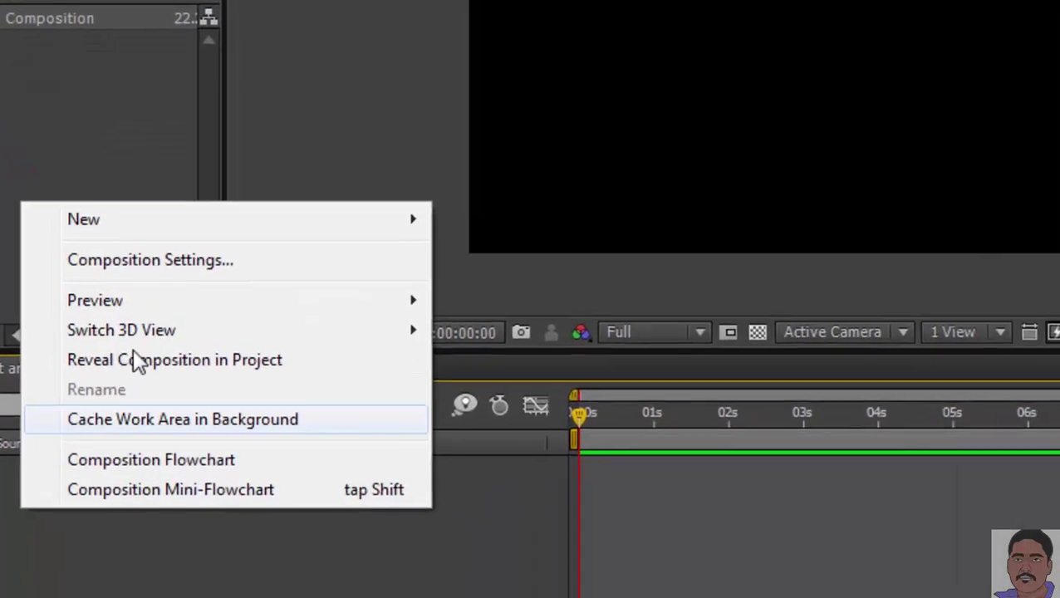
mouse_move(309, 208)
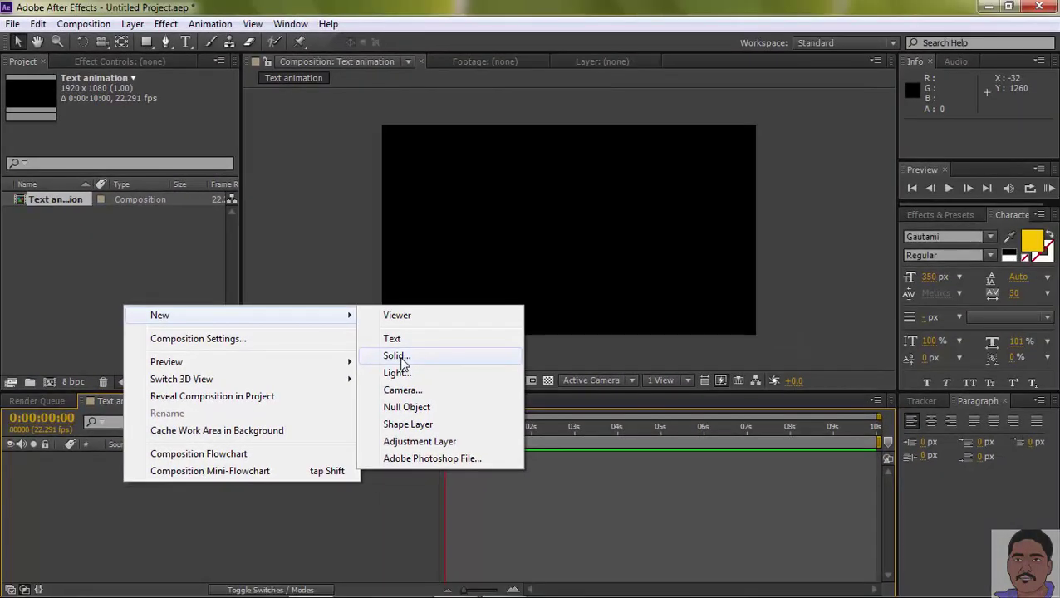
click(387, 368)
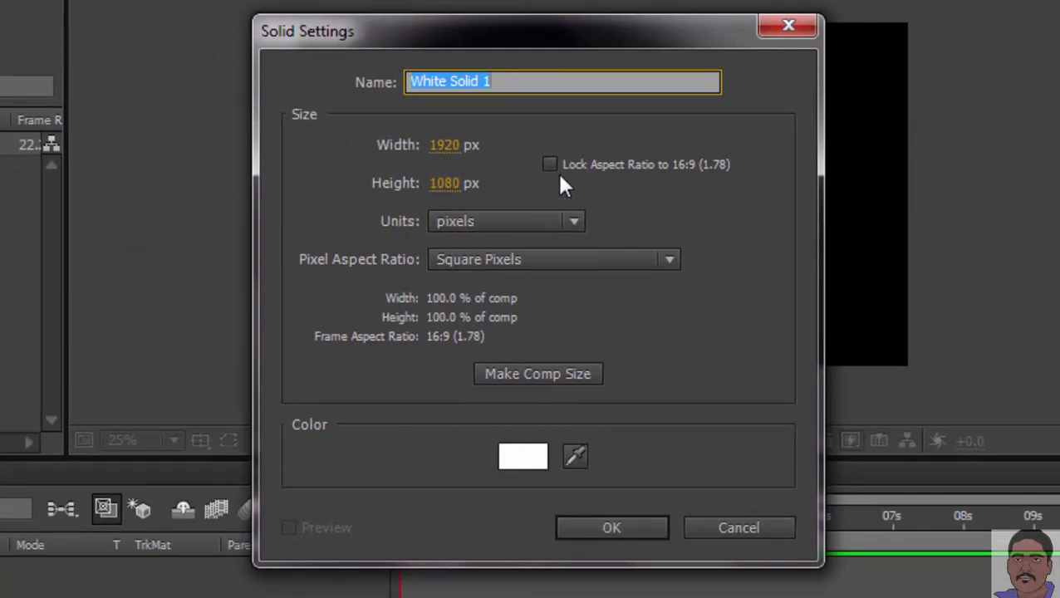
click(528, 84)
key(BackSpace)
key(BackSpace)
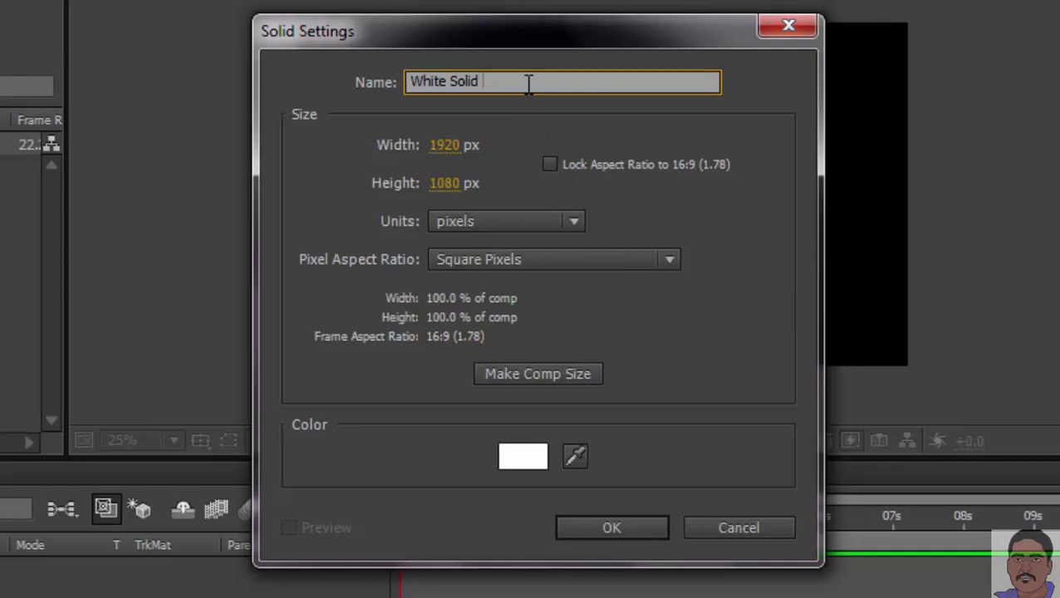
key(BackSpace)
key(BackSpace)
key(BackSpace)
text(b)
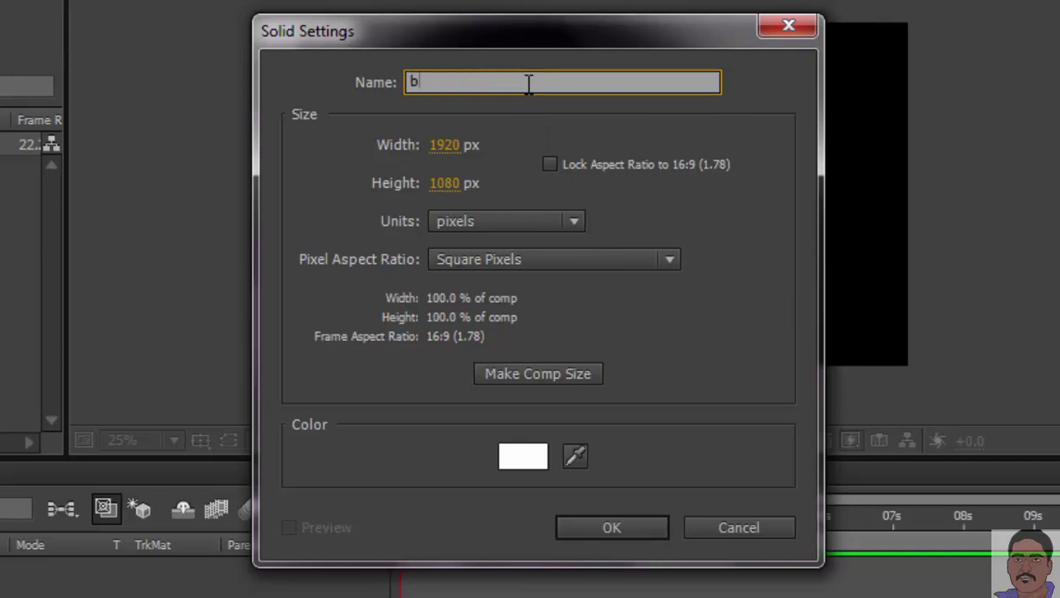
text(ackg)
text(rou)
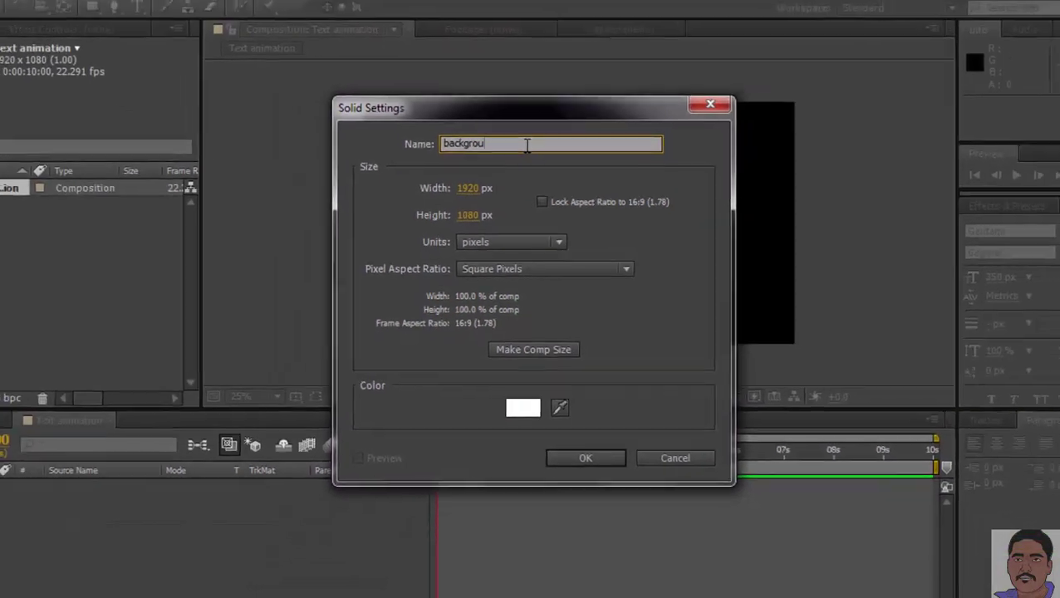
text(nd)
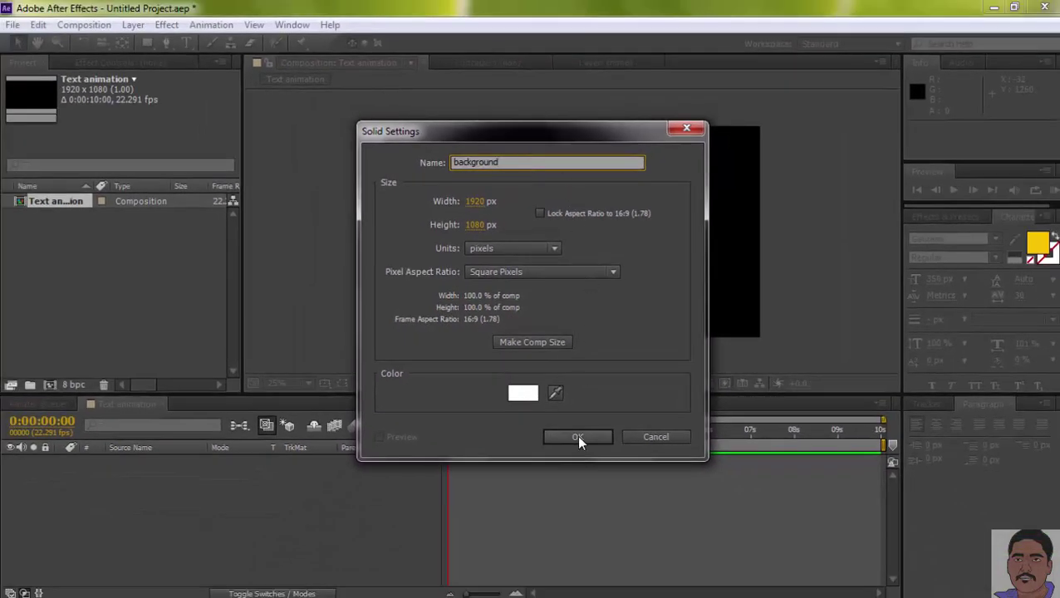
click(578, 437)
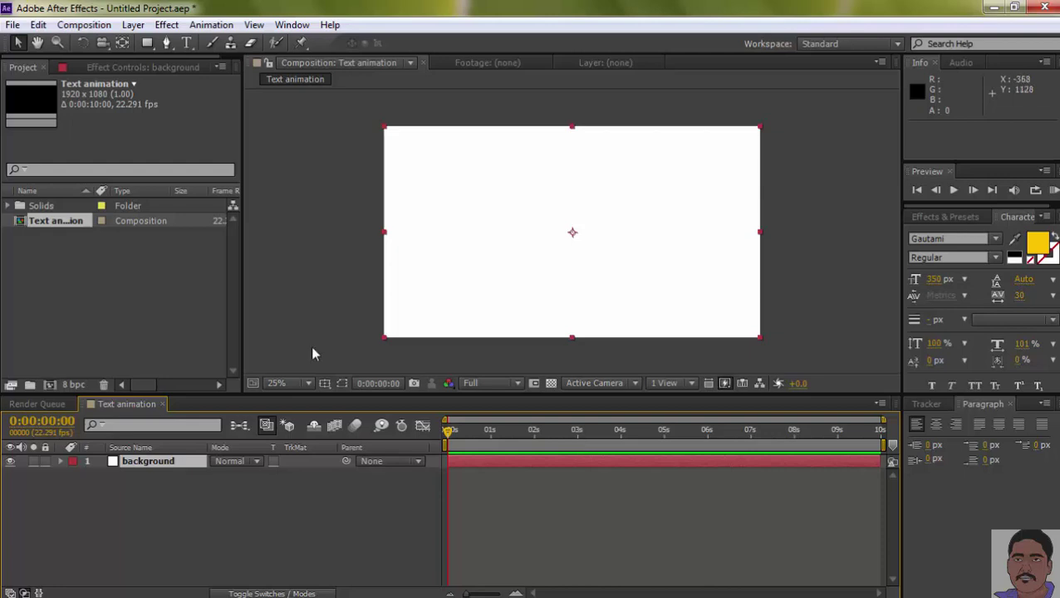
Step: Set viewer magnification to Fit up to 100%, select the background layer, and show Effects & Presets
click(303, 383)
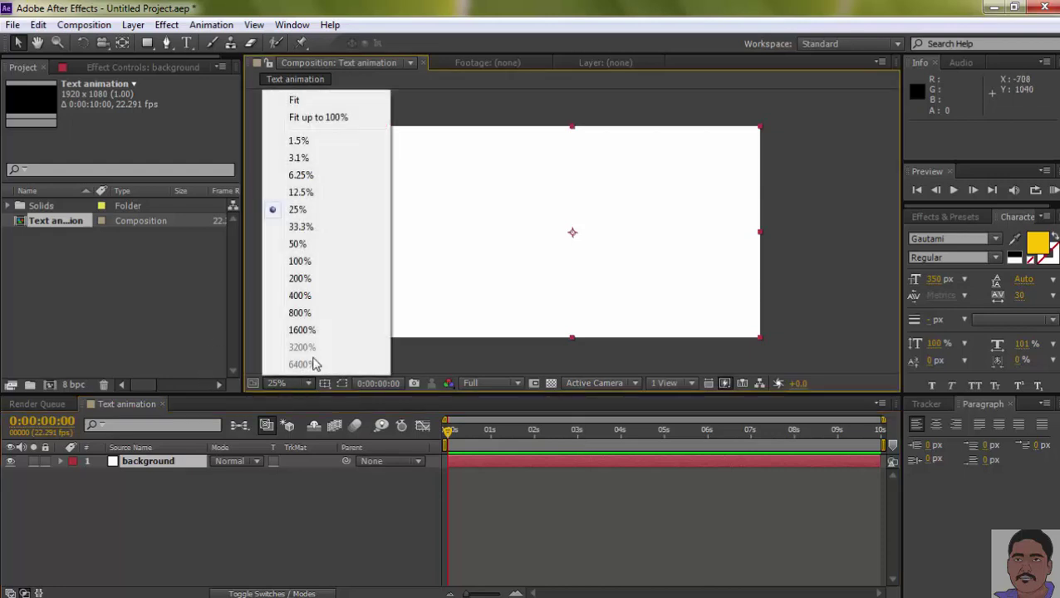
click(328, 126)
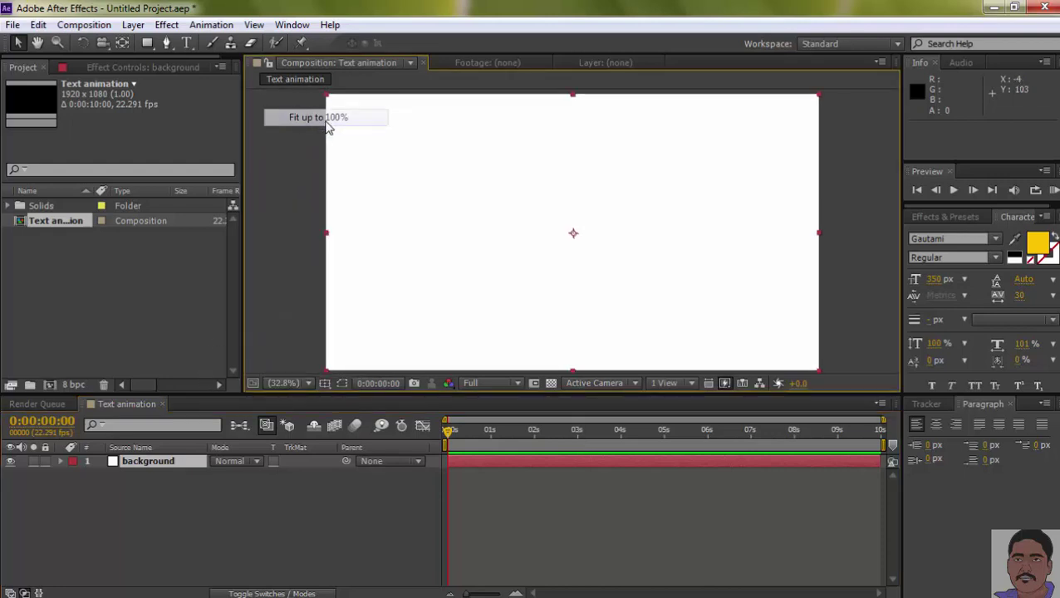
click(161, 467)
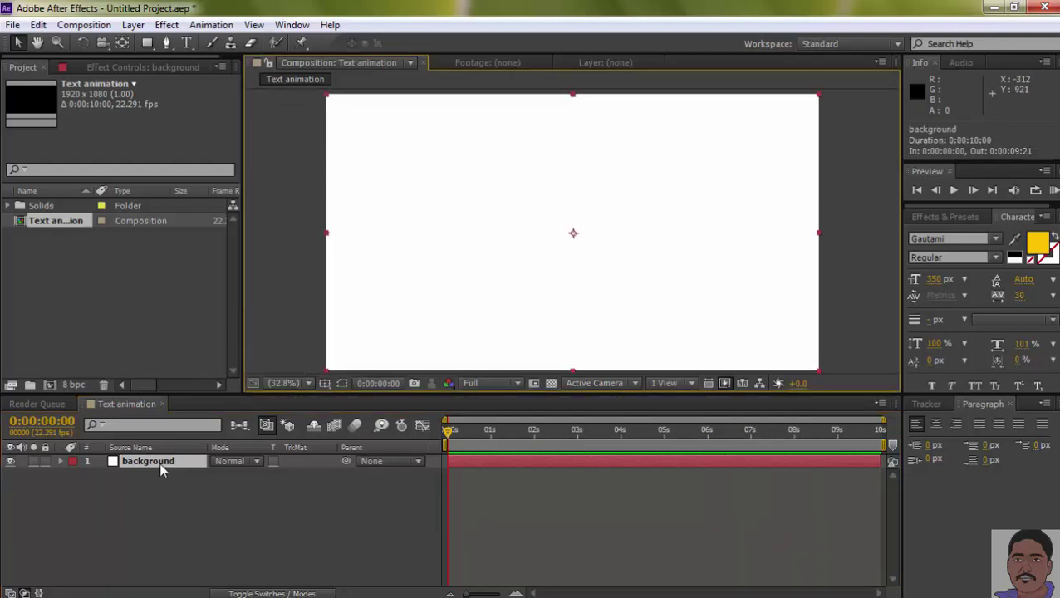
click(939, 217)
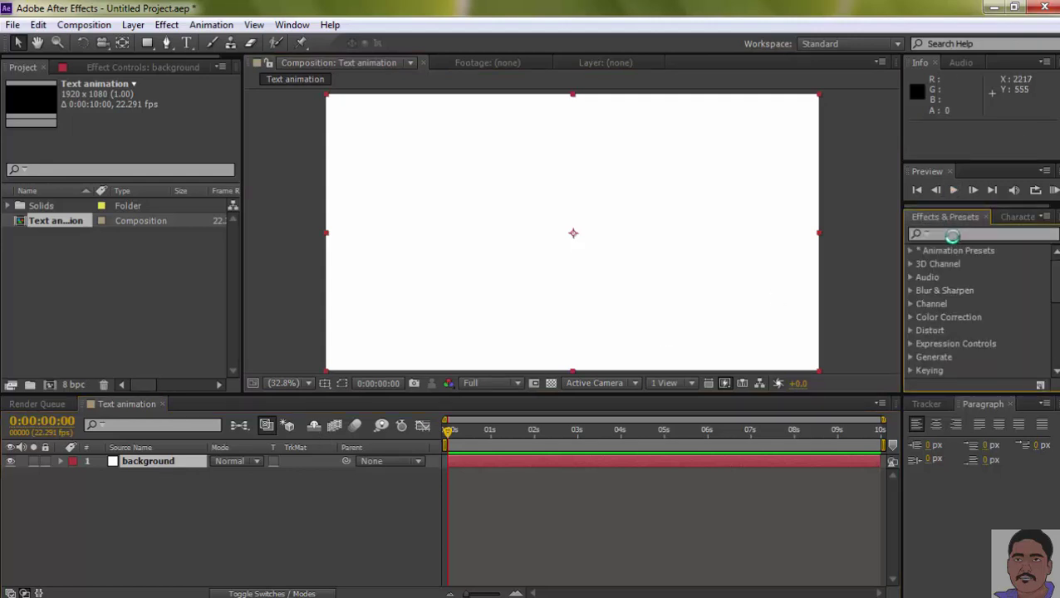
Step: Find the Ramp effect and apply it to the background layer
click(954, 237)
text(R)
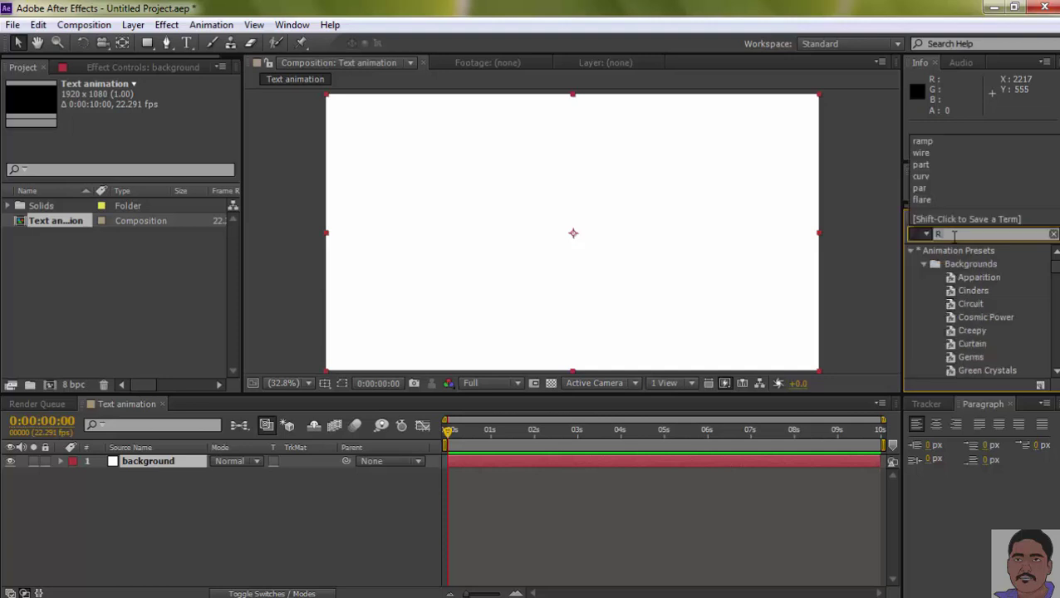
text(amp)
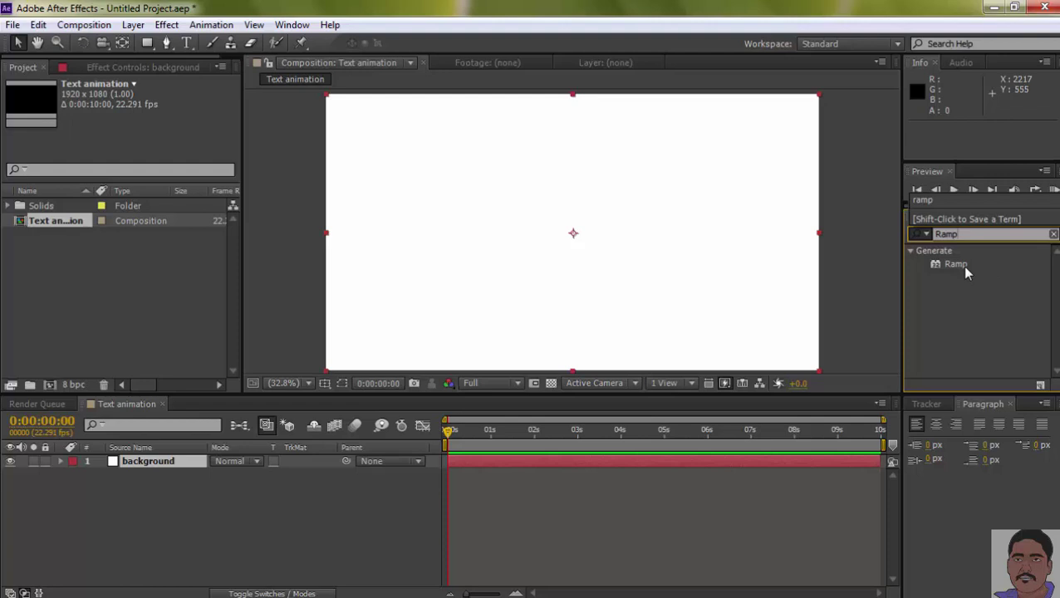
drag(959, 263, 570, 227)
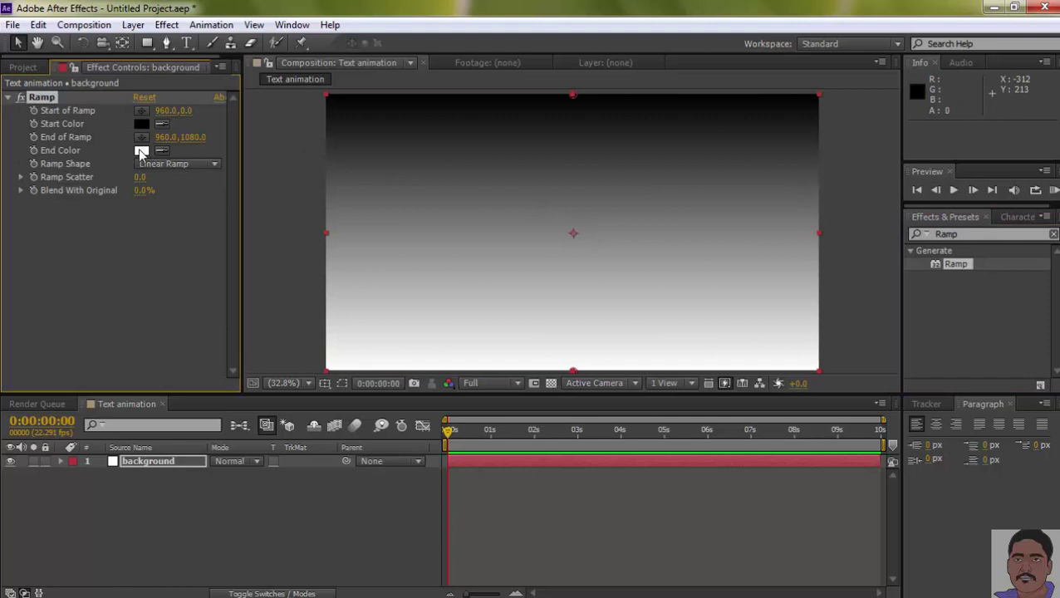
Step: Set the Ramp's End Color to black and its Start Color to white
click(141, 151)
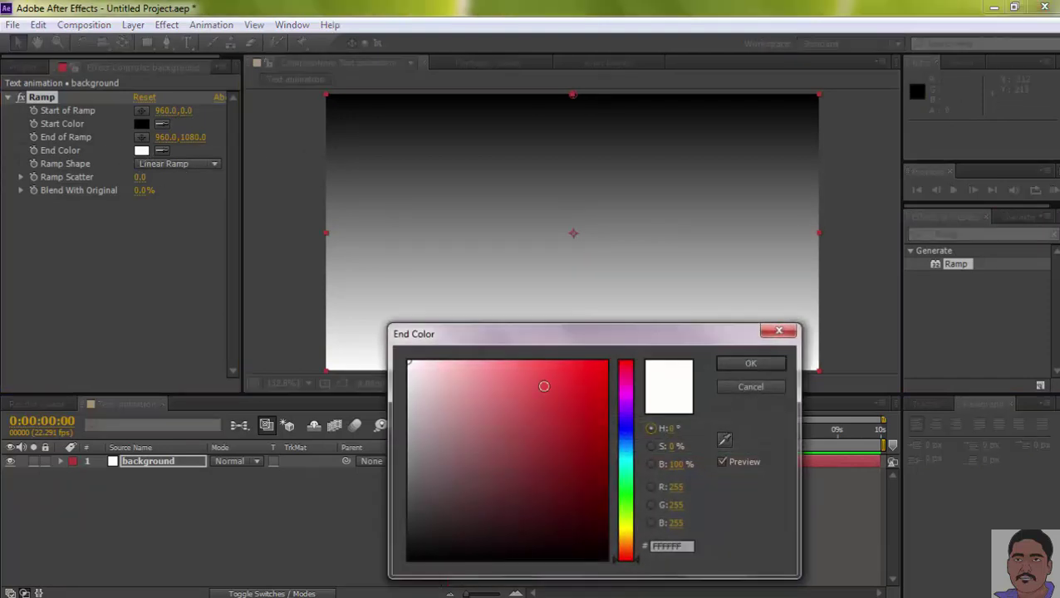
drag(541, 384, 390, 567)
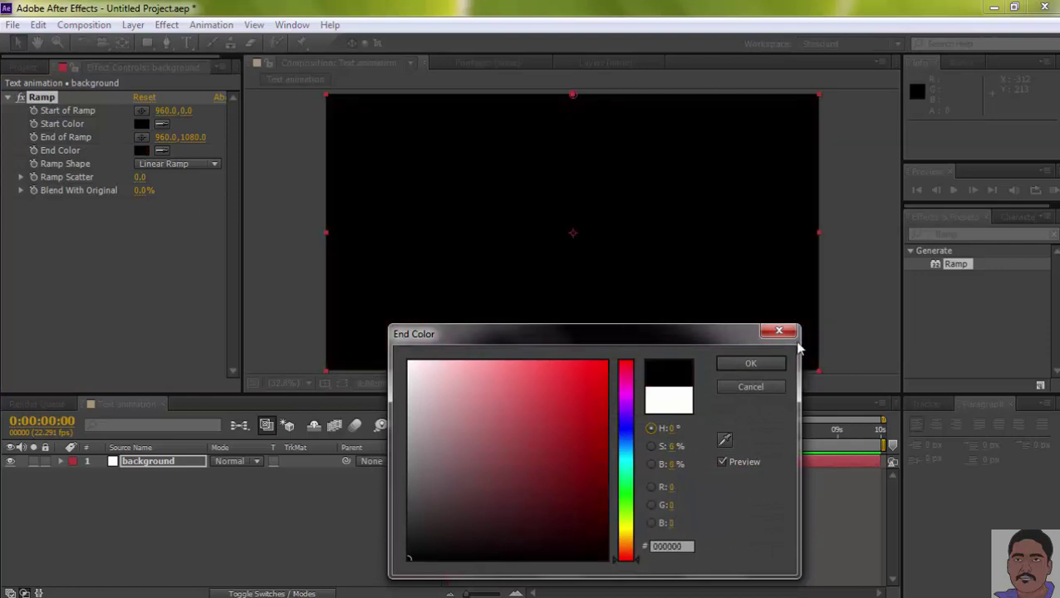
click(751, 366)
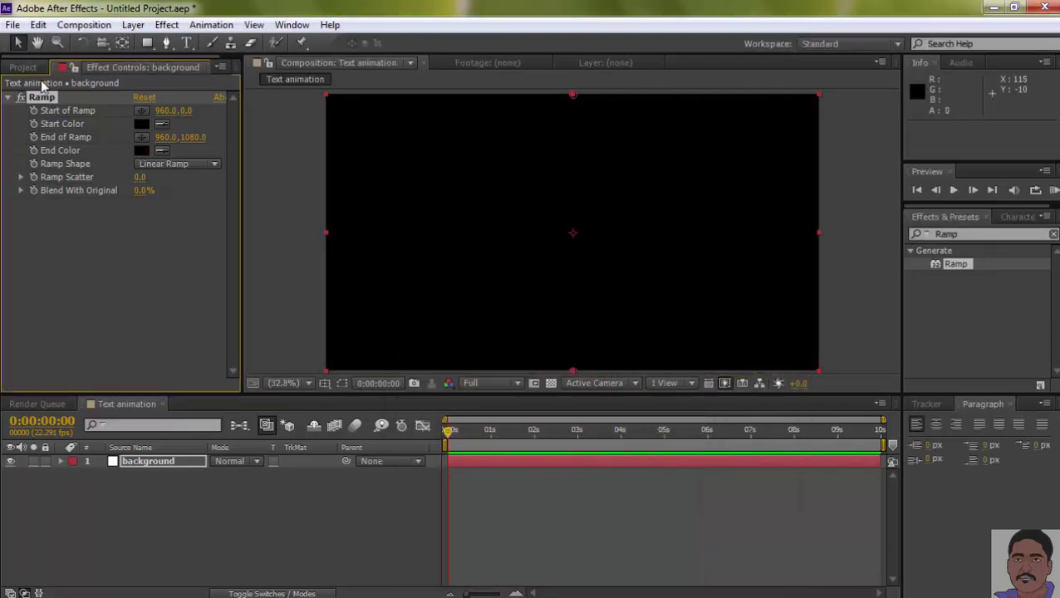
click(141, 123)
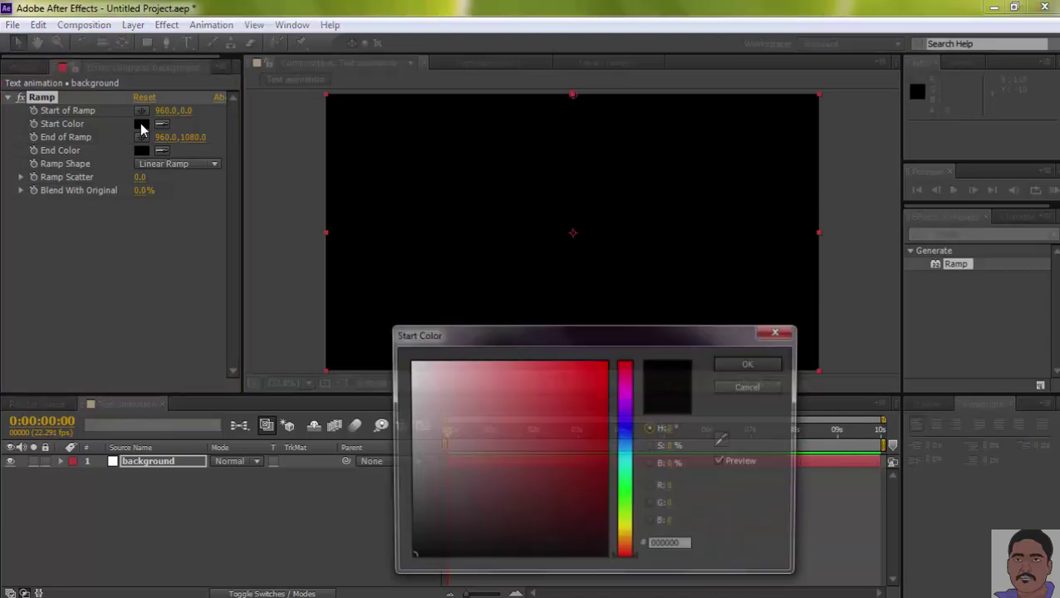
click(421, 376)
drag(396, 358, 340, 311)
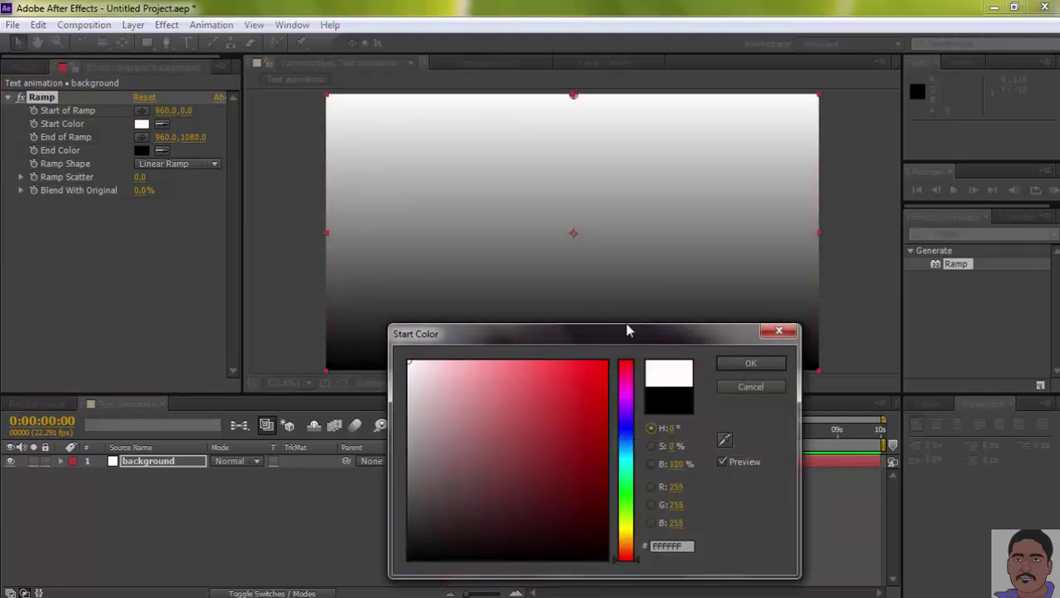
click(746, 365)
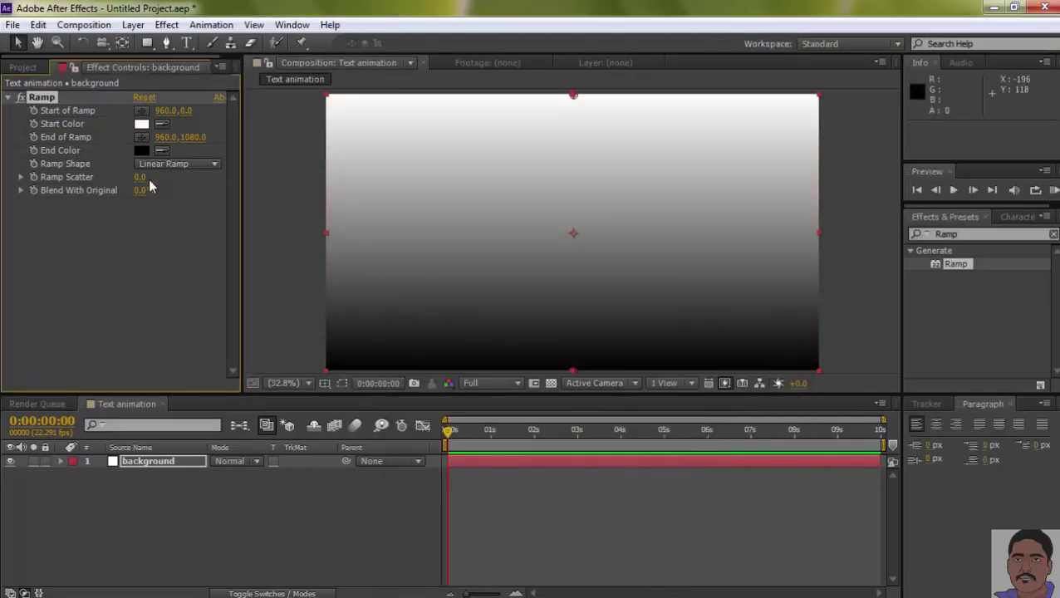
Step: Make the Ramp radial, start it at the comp centre, and end it far below the frame
click(204, 166)
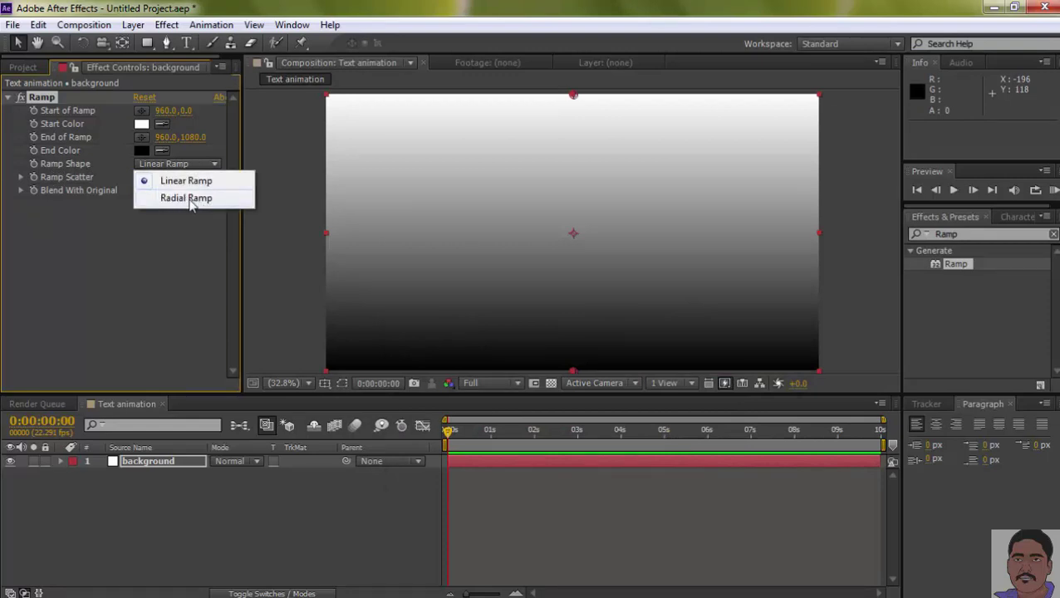
click(191, 200)
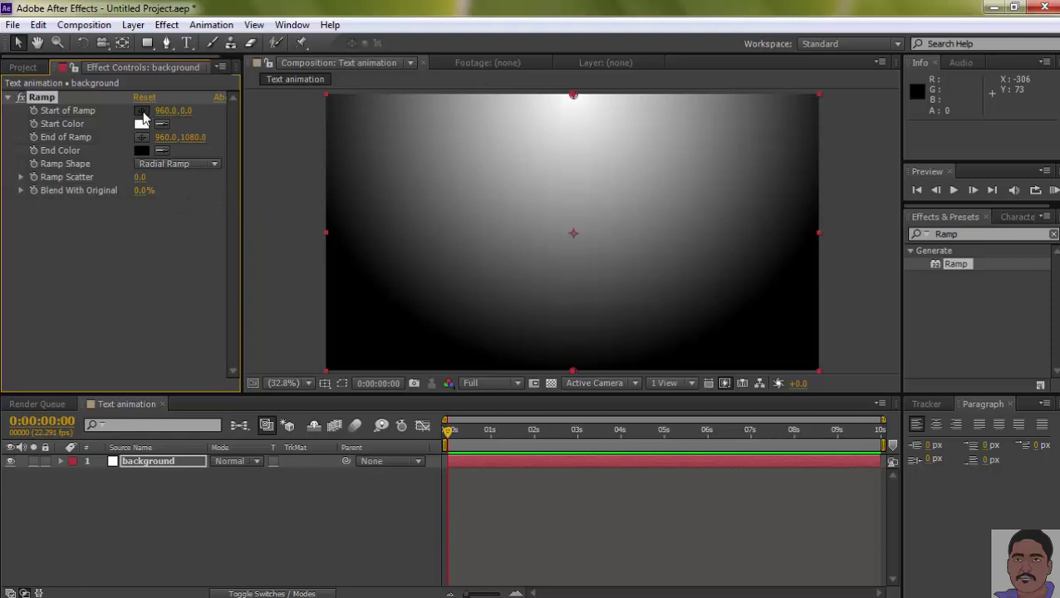
click(143, 114)
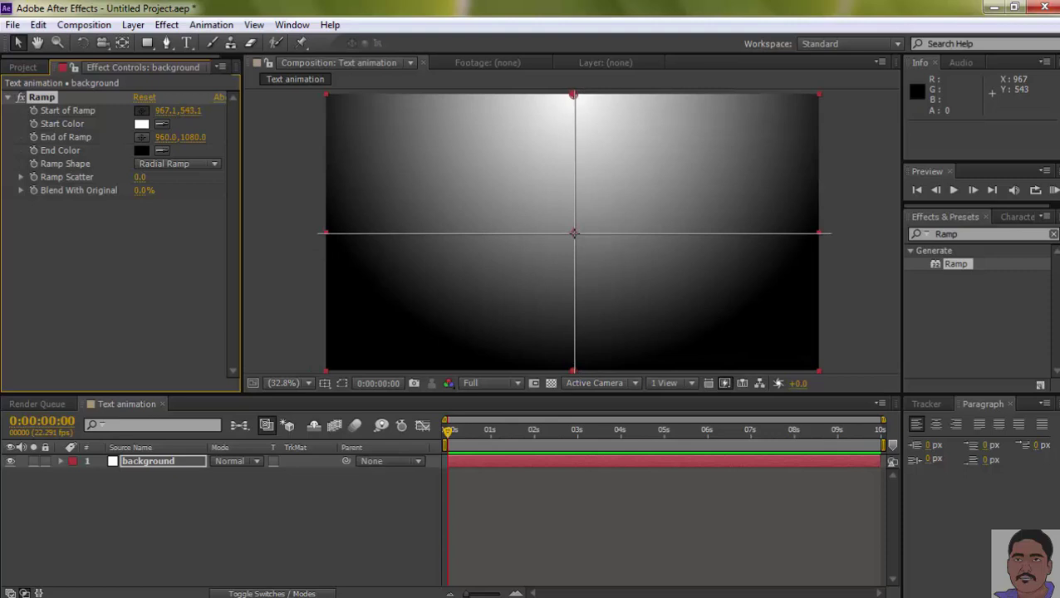
click(573, 234)
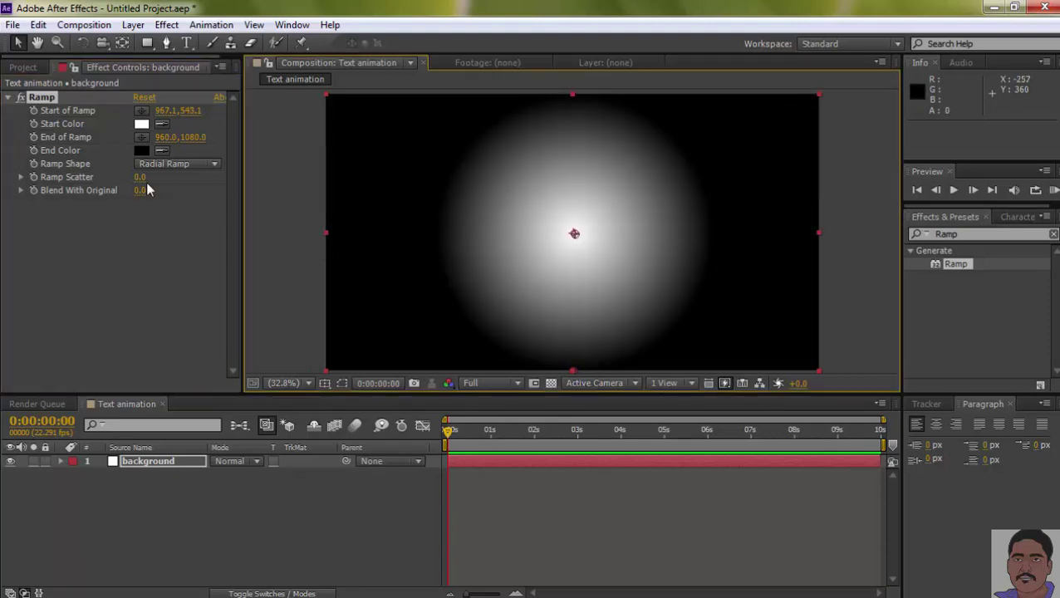
drag(574, 370, 576, 597)
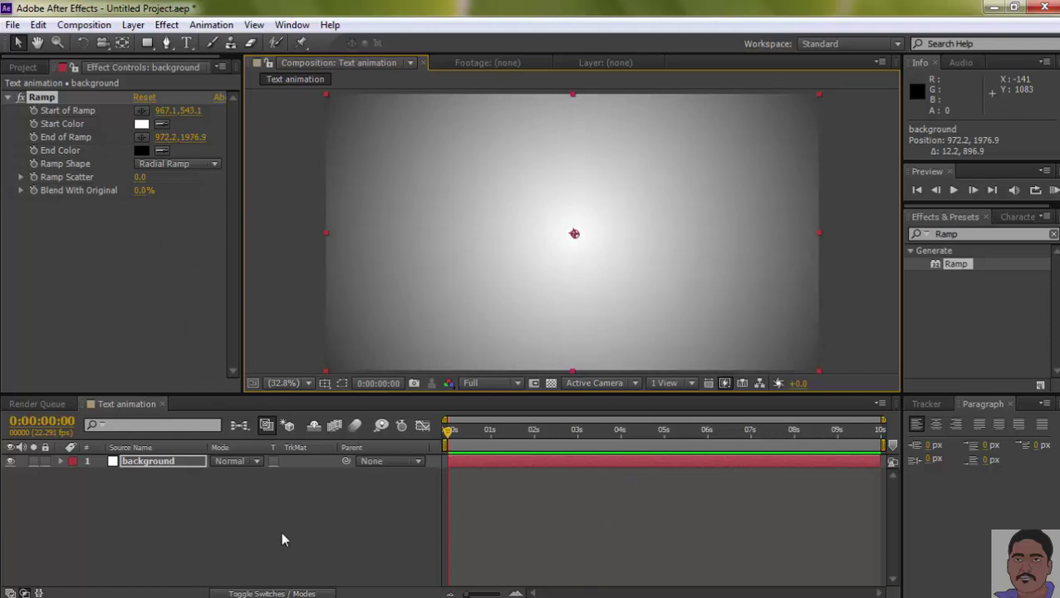
Step: Create a new text layer reading 'TEXT' and select all of its characters
right_click(258, 516)
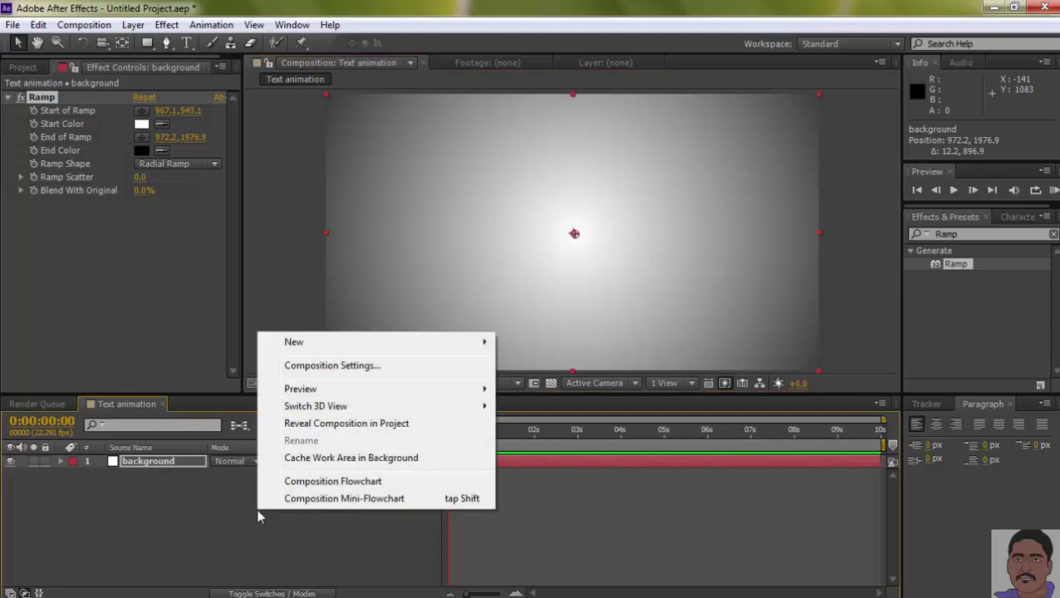
mouse_move(455, 351)
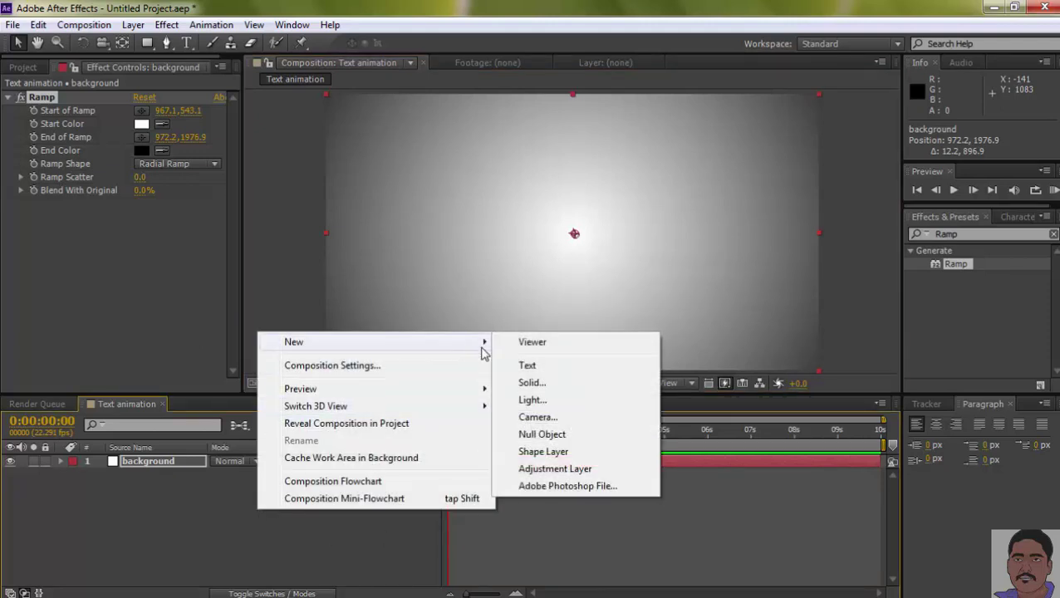
click(528, 366)
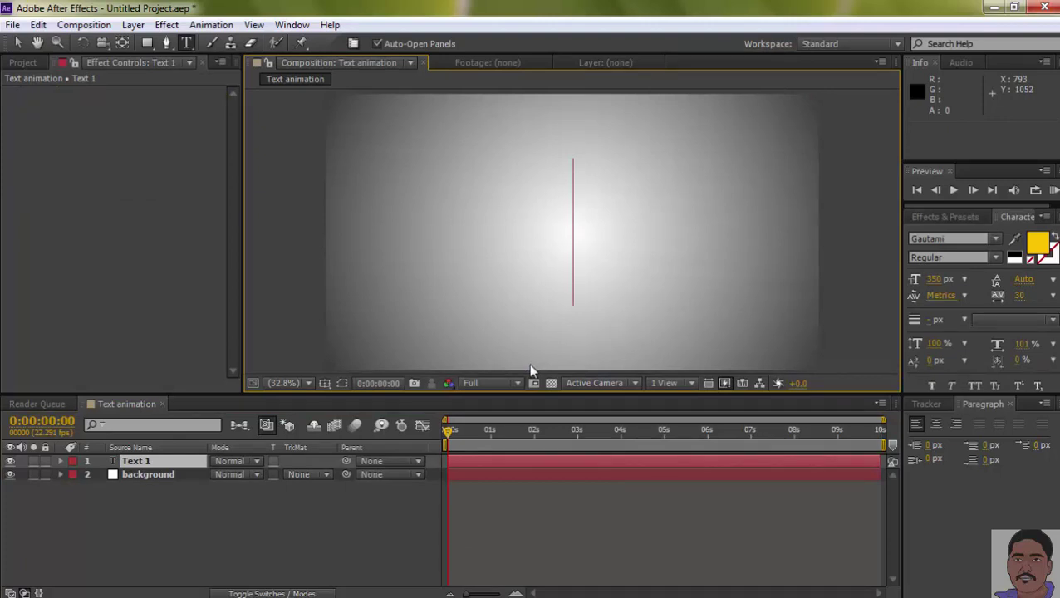
text(T)
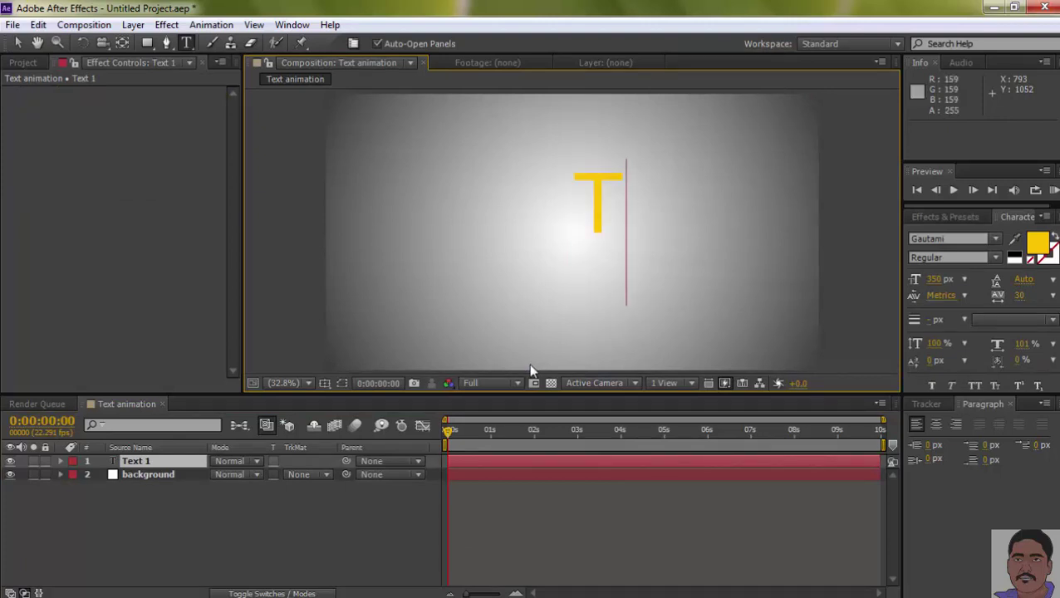
text(E)
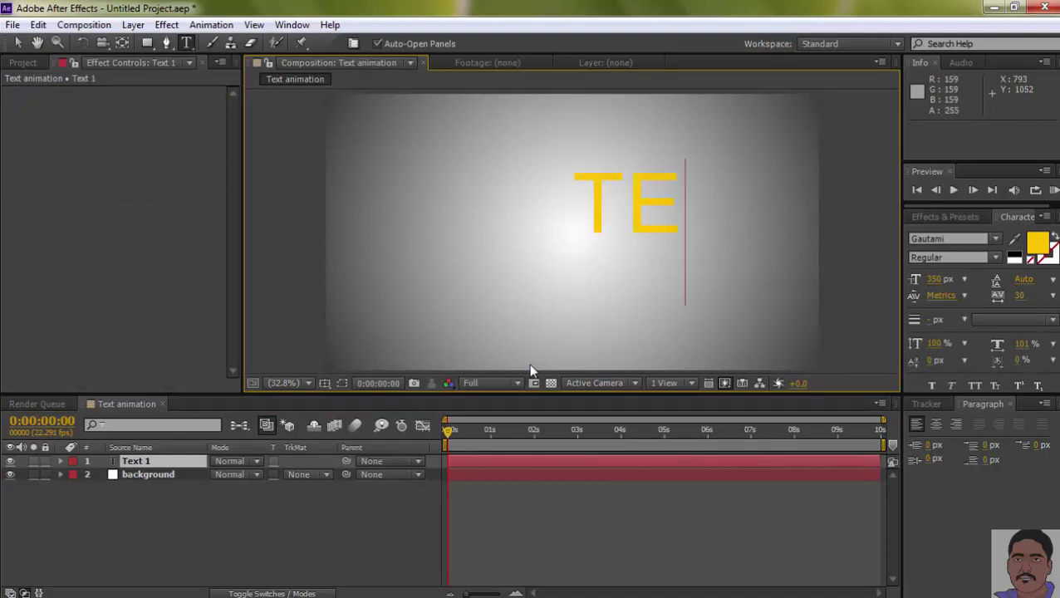
text(X)
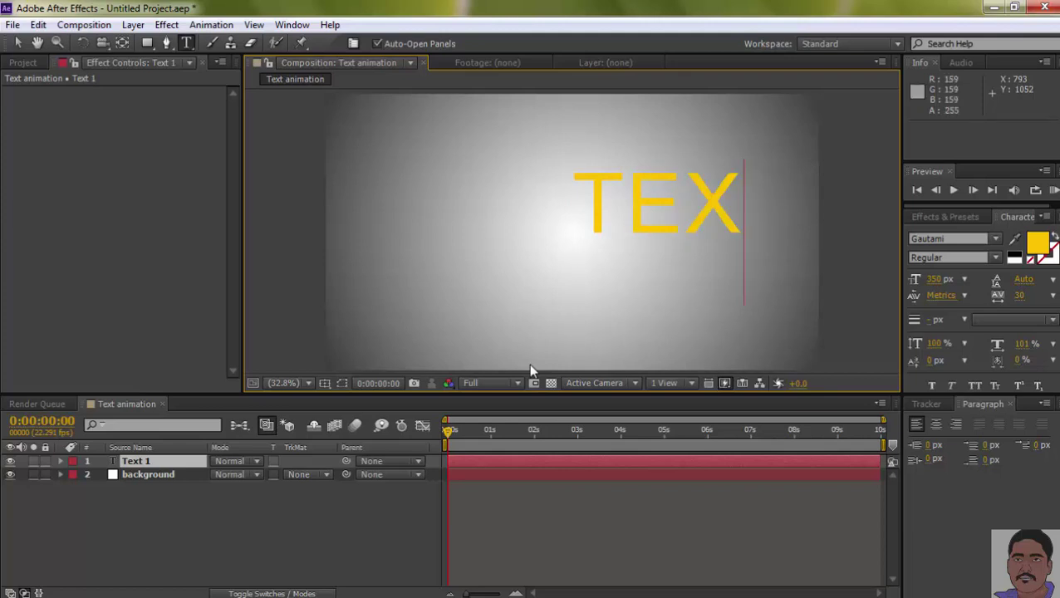
text(T)
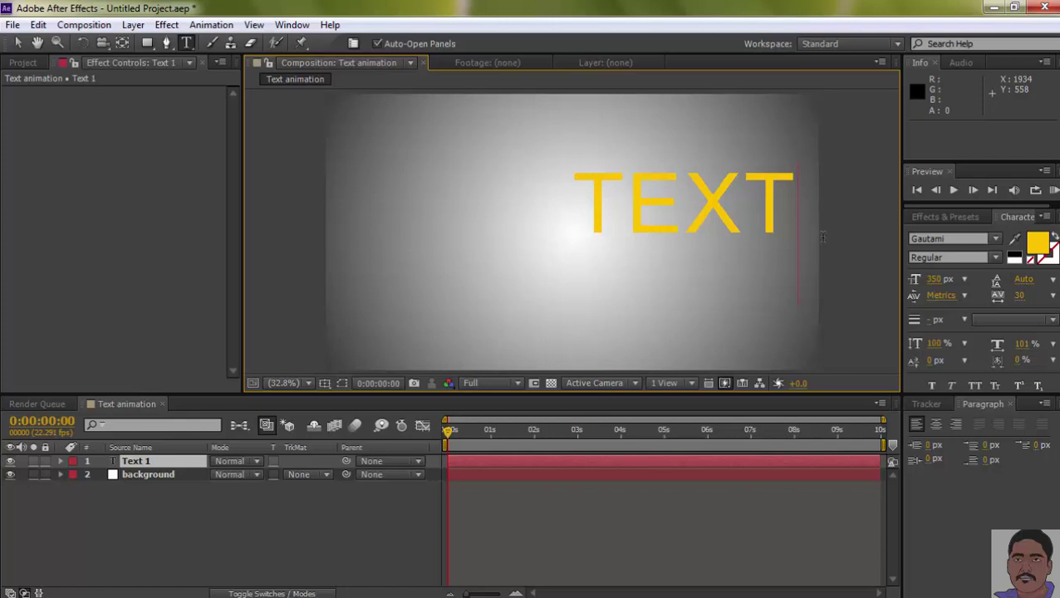
key(ctrl+a)
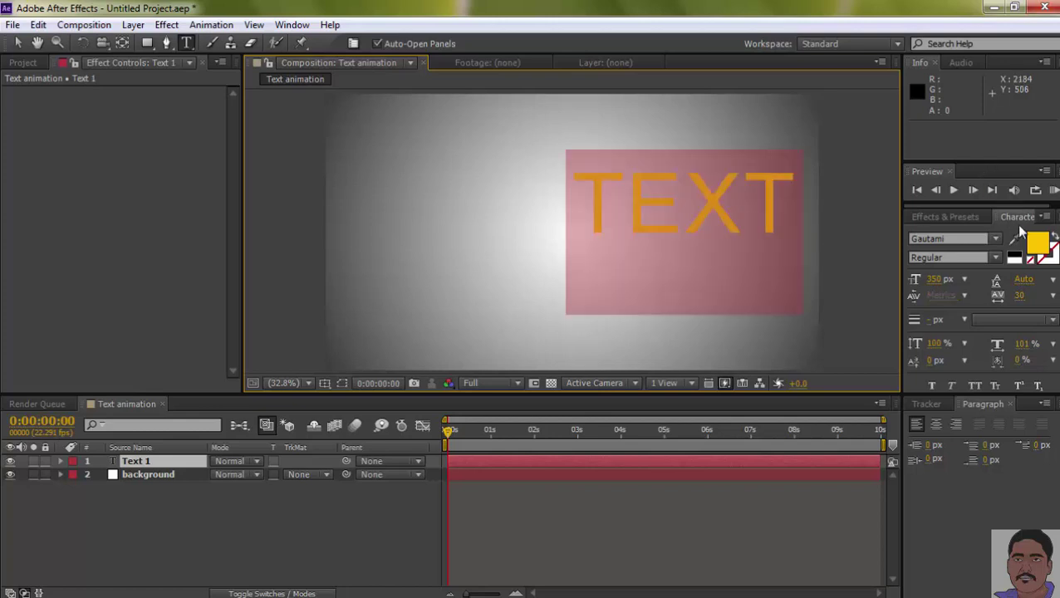
Step: Set the text fill colour to black and move the word toward the centre
click(1041, 252)
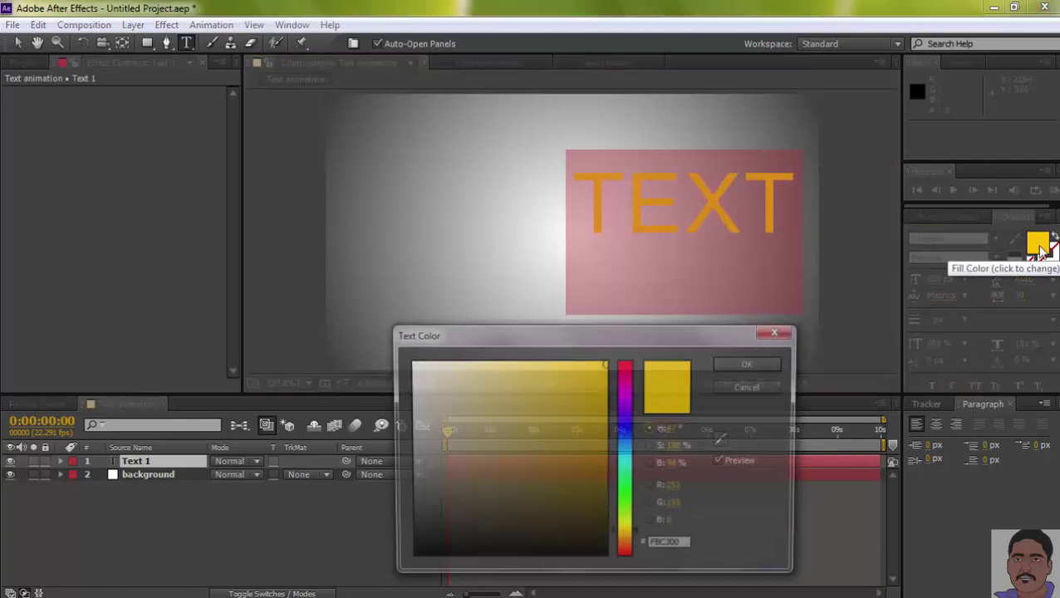
drag(542, 424, 360, 577)
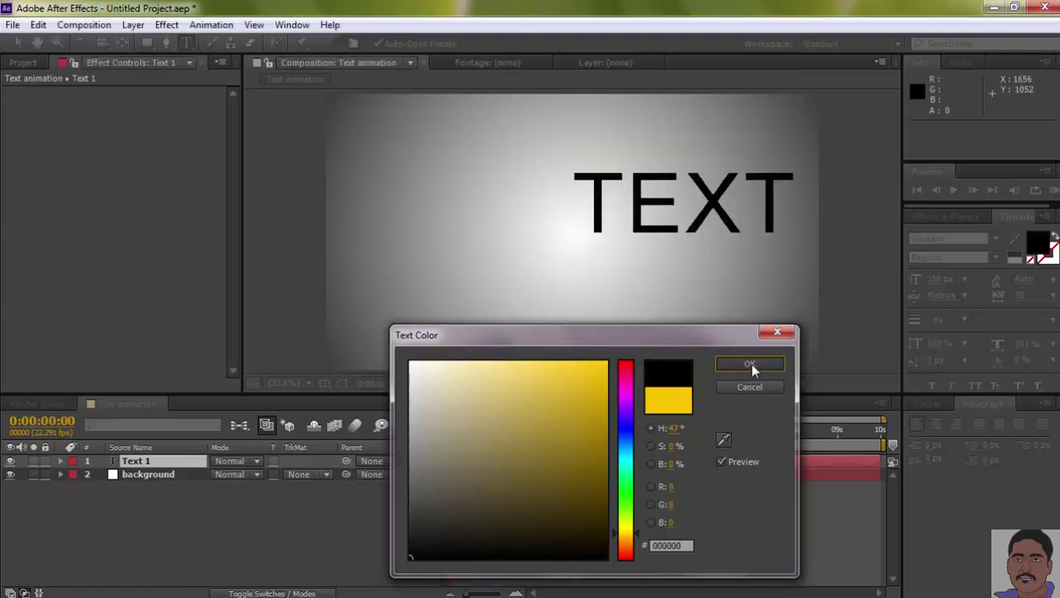
click(750, 363)
drag(638, 296, 550, 328)
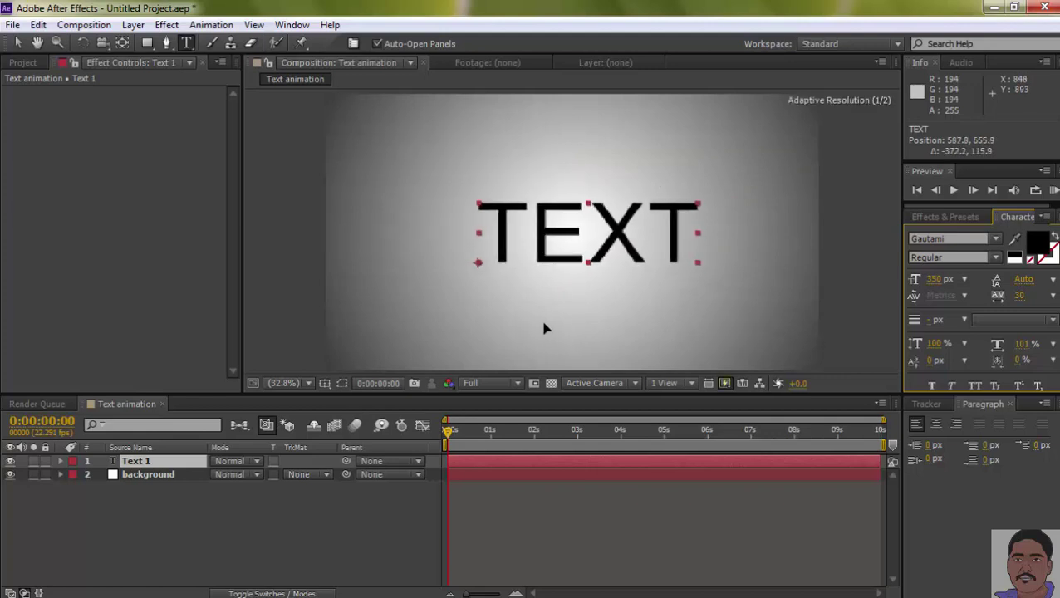
Step: Enlarge TEXT to 400 px, recentre it in the frame, and select the TEXT layer
click(557, 328)
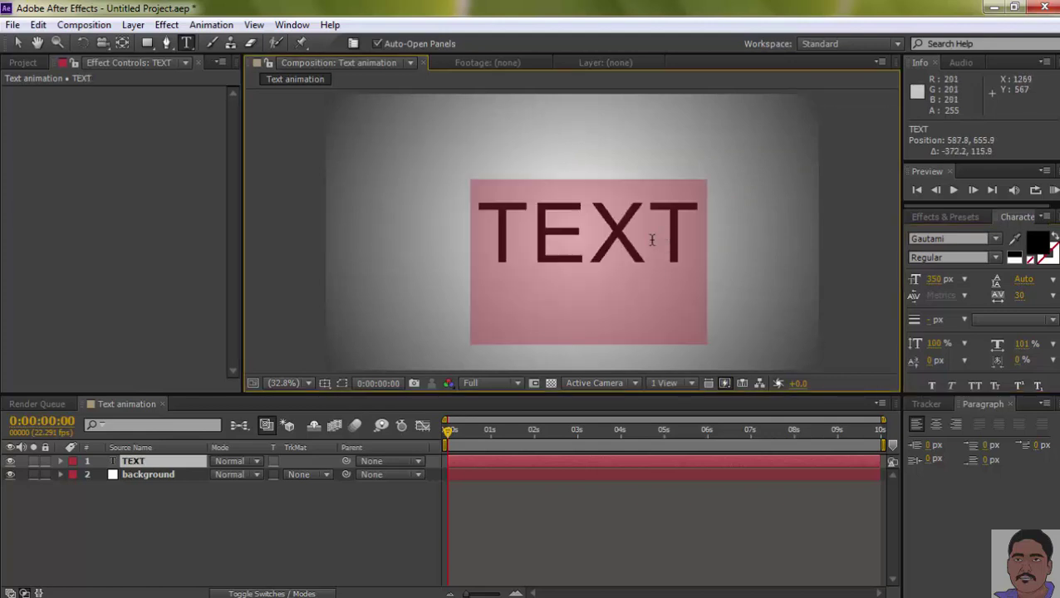
click(936, 279)
text(400)
key(Return)
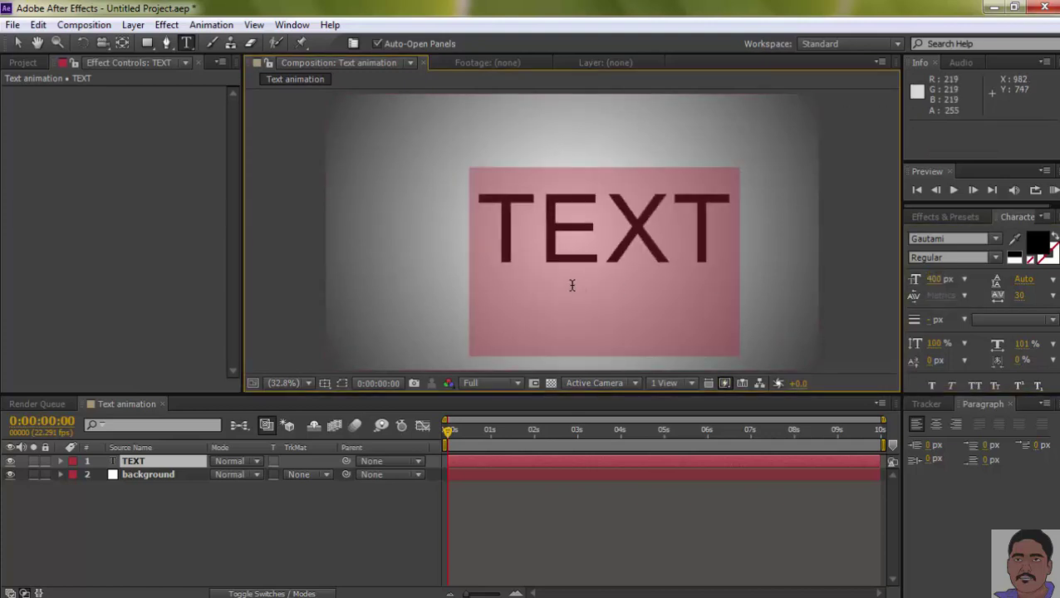
drag(511, 322, 486, 328)
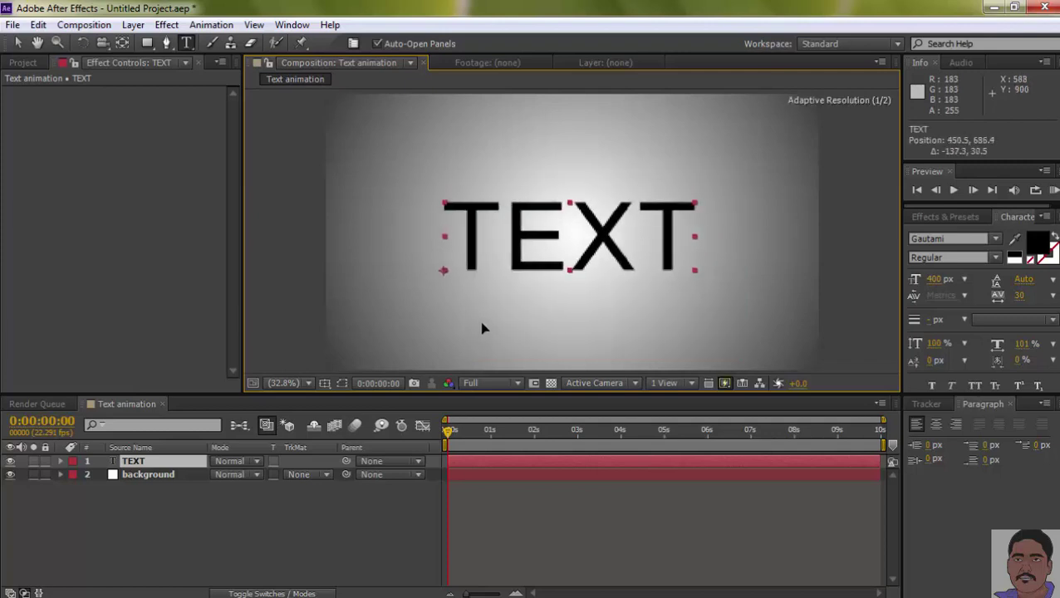
double_click(486, 328)
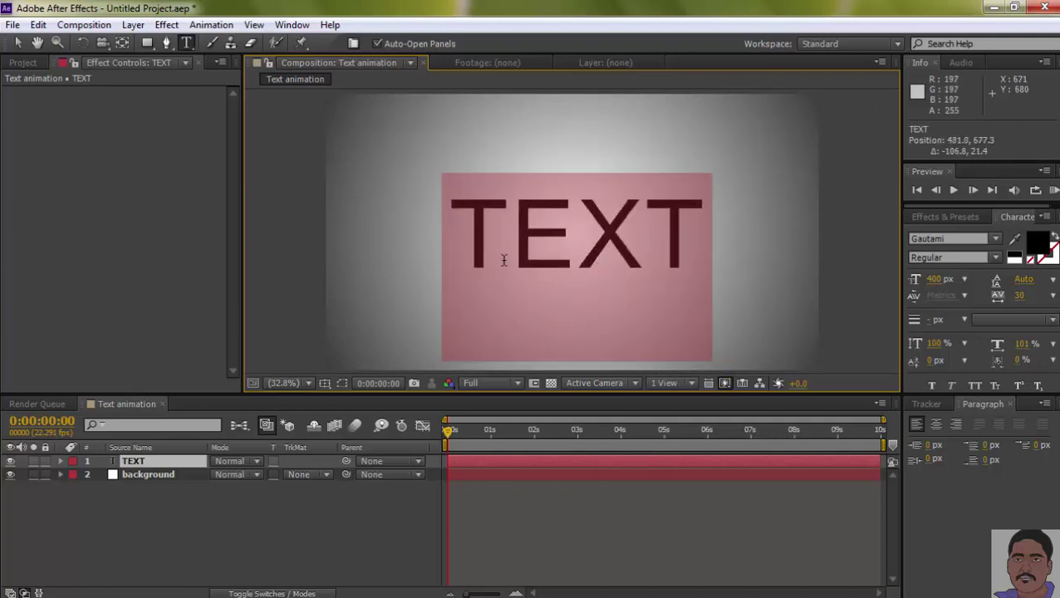
click(340, 513)
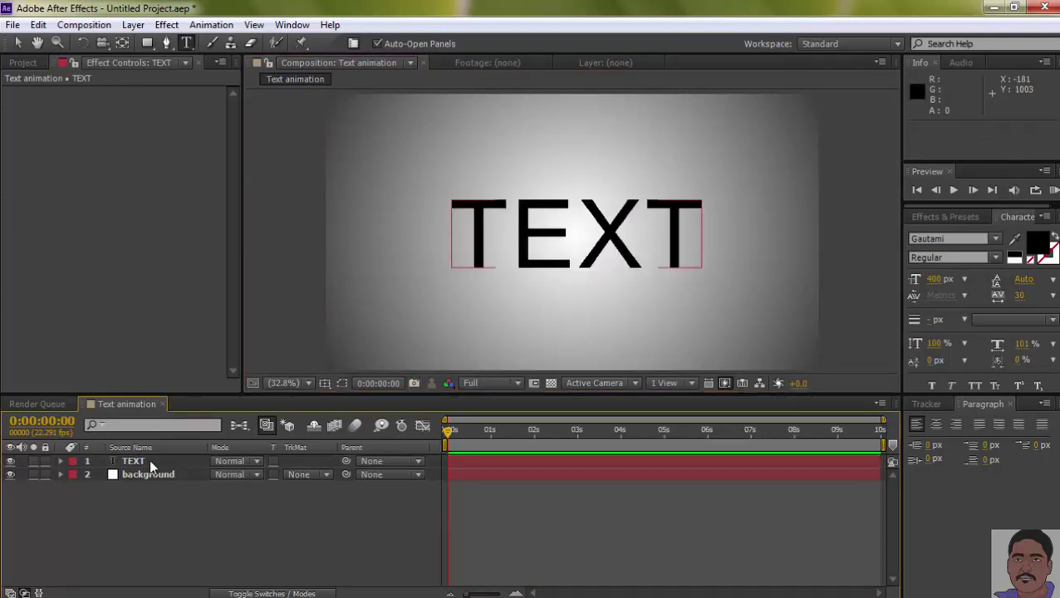
click(149, 460)
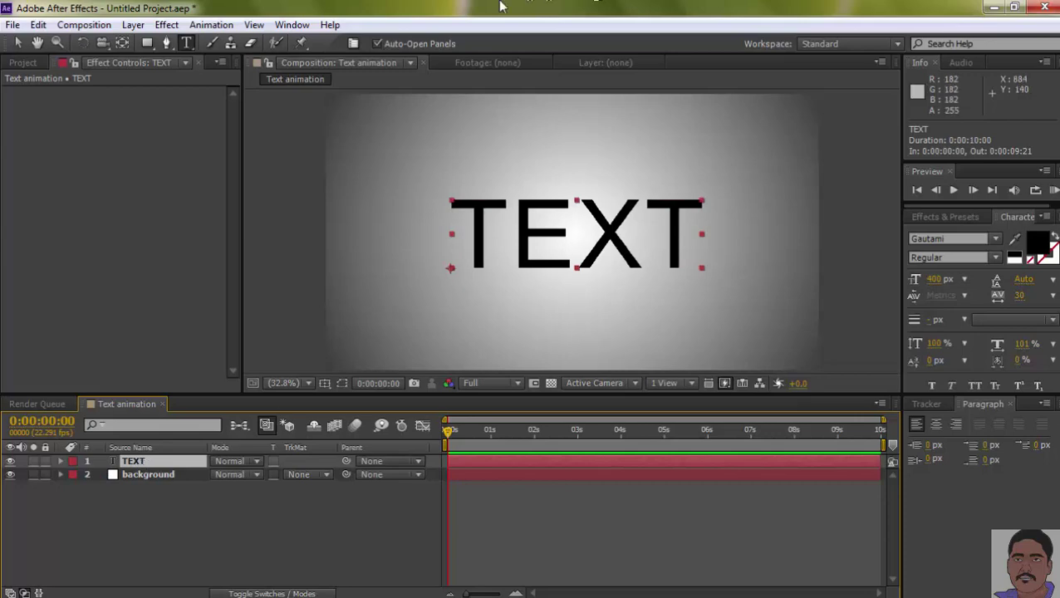
Step: Apply Effect > Generate > Stroke to the TEXT layer, keeping the layer selected
click(168, 26)
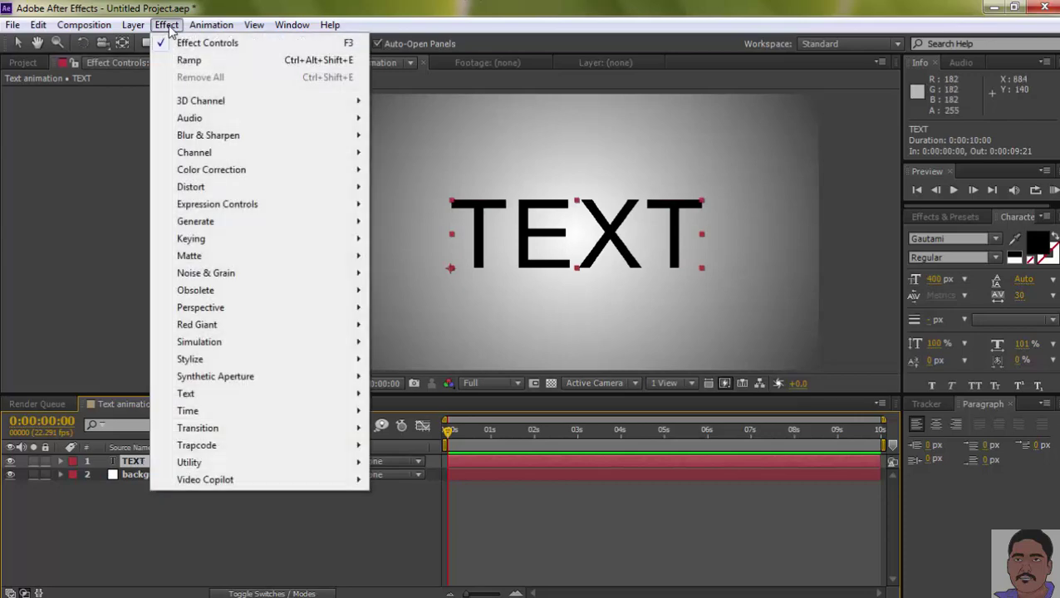
mouse_move(241, 227)
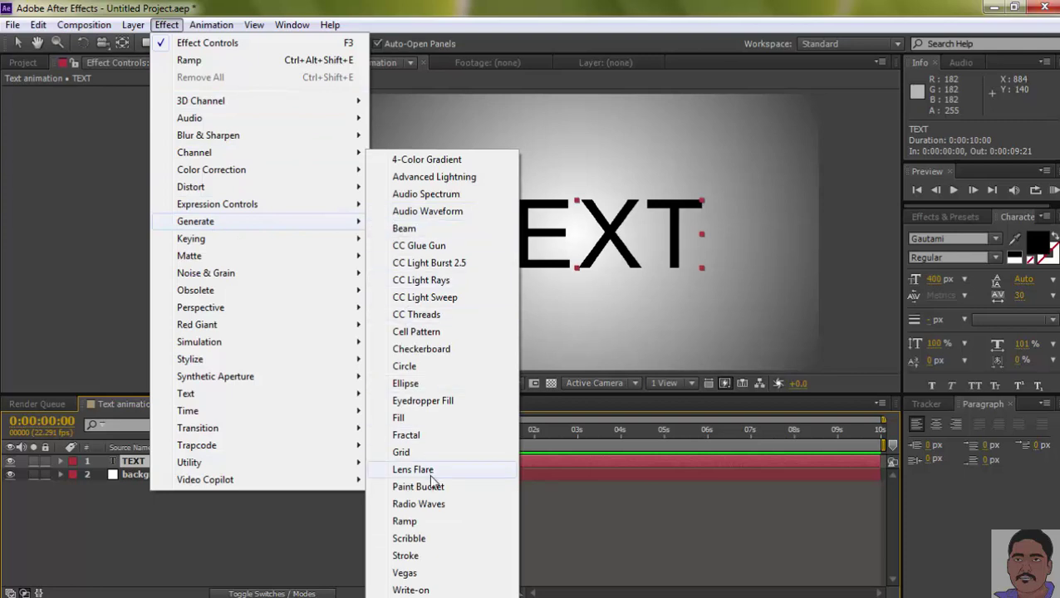
click(410, 556)
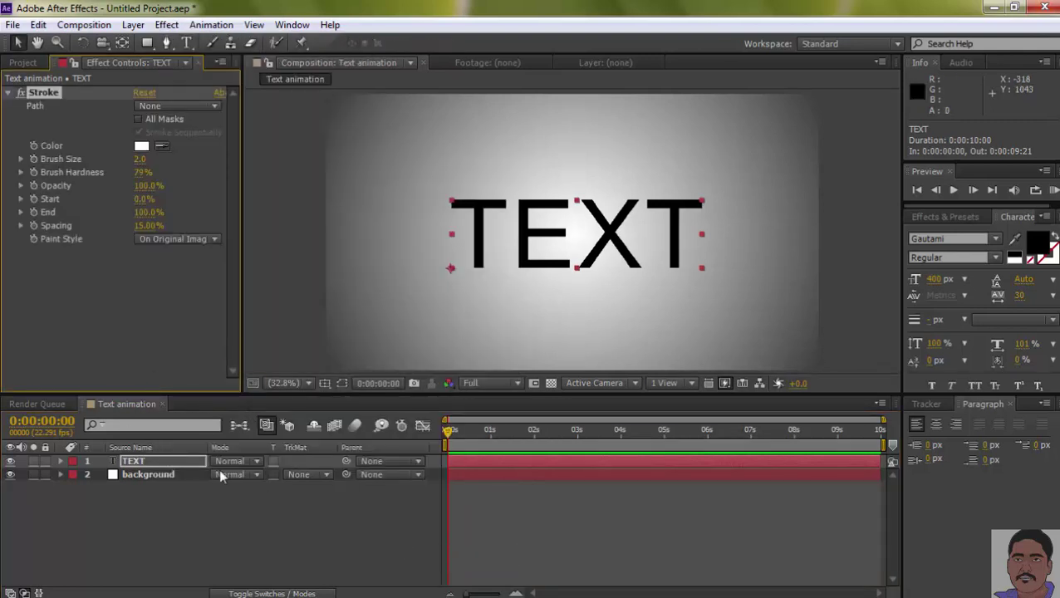
click(152, 462)
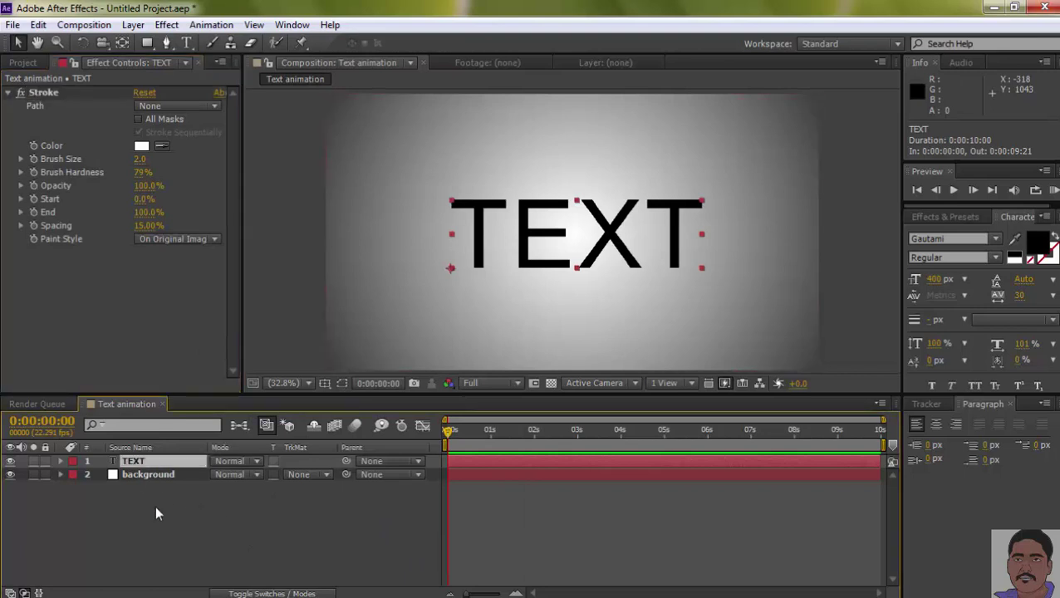
click(155, 505)
click(157, 462)
Step: With the Pen tool at 100% zoom, draw a mask path across the T's top bar
click(169, 46)
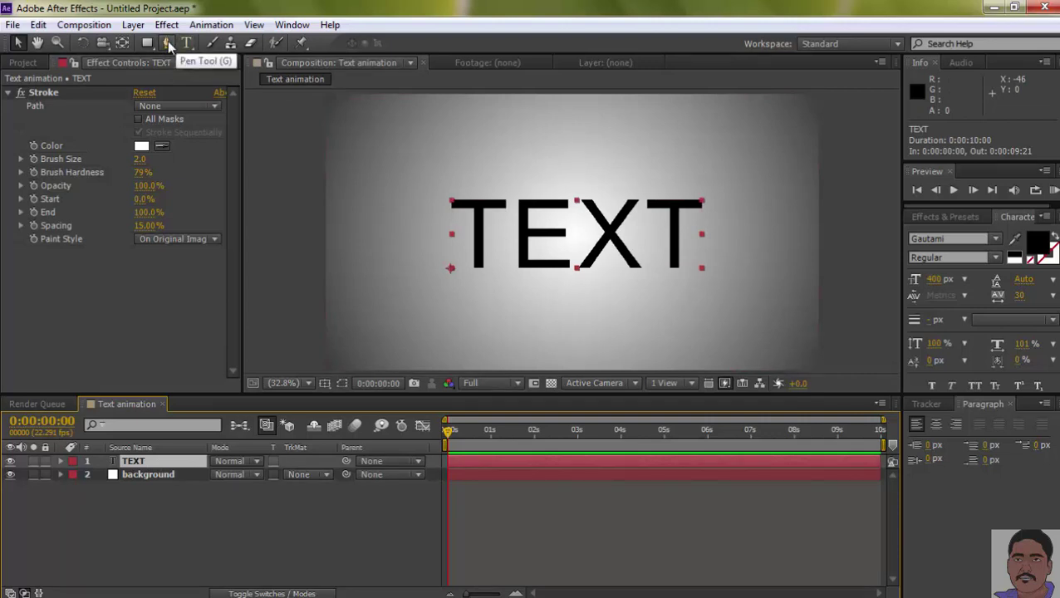
click(168, 46)
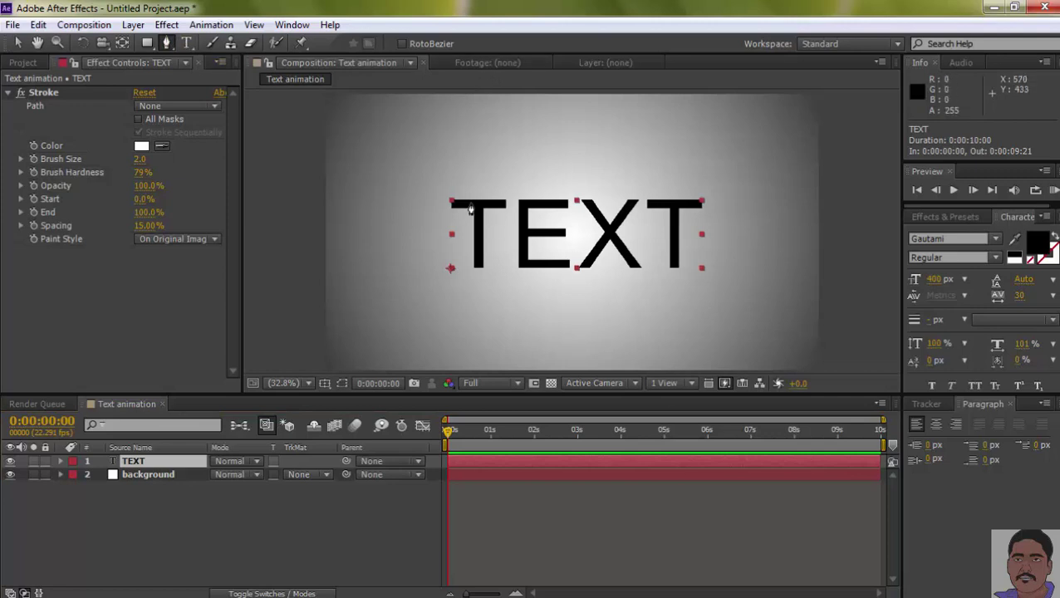
scroll(469, 210, up, 3)
scroll(467, 209, down, 2)
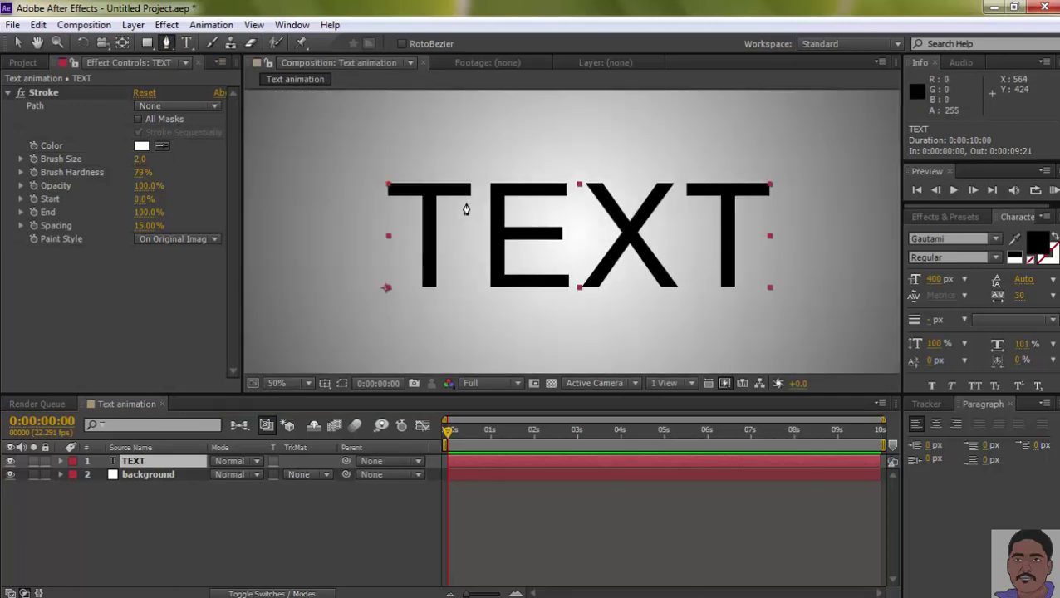
drag(407, 205, 512, 215)
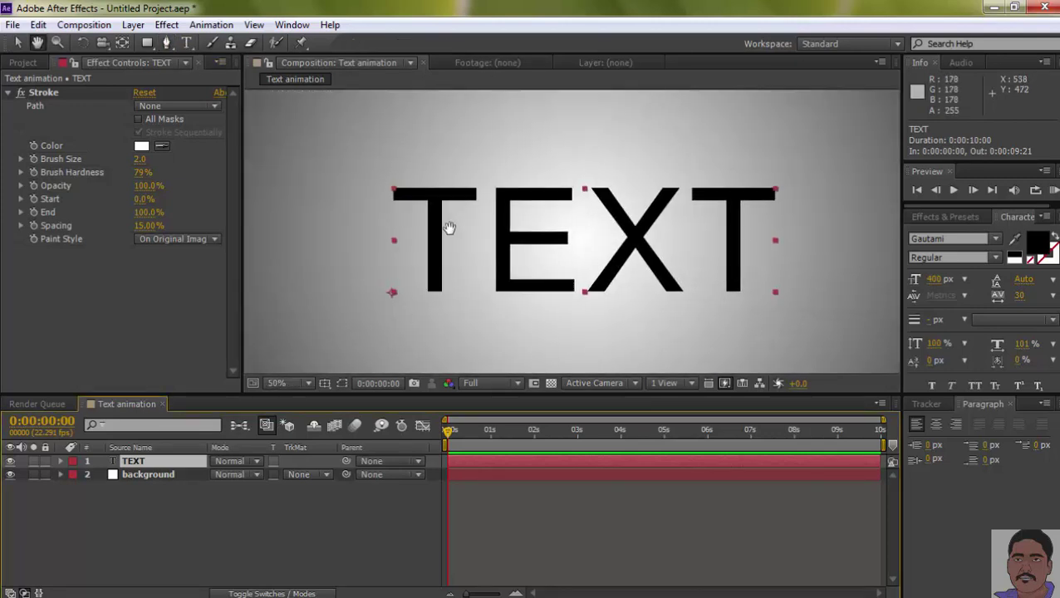
key(period)
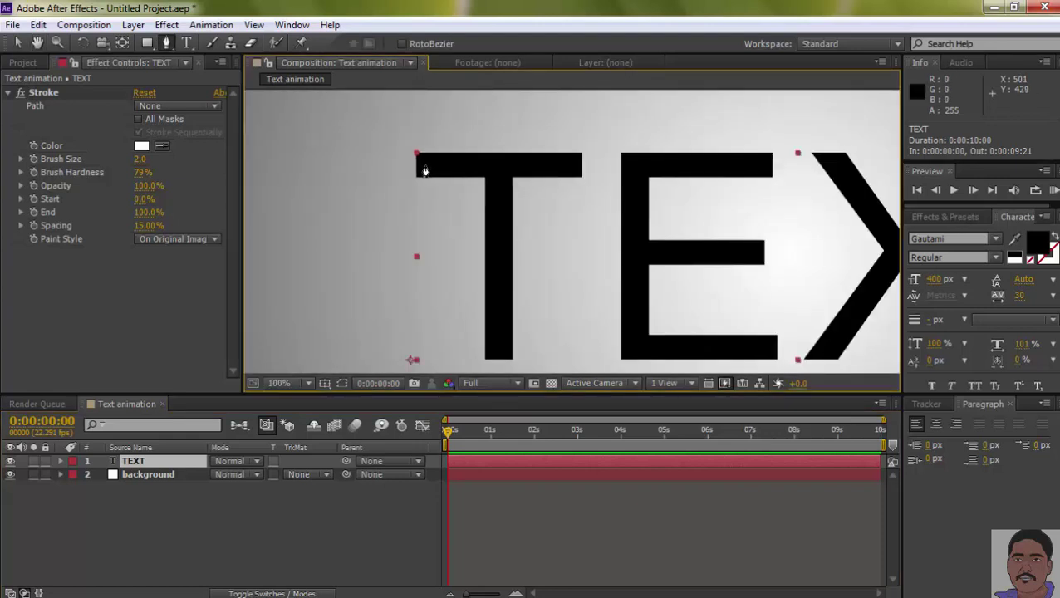
click(425, 165)
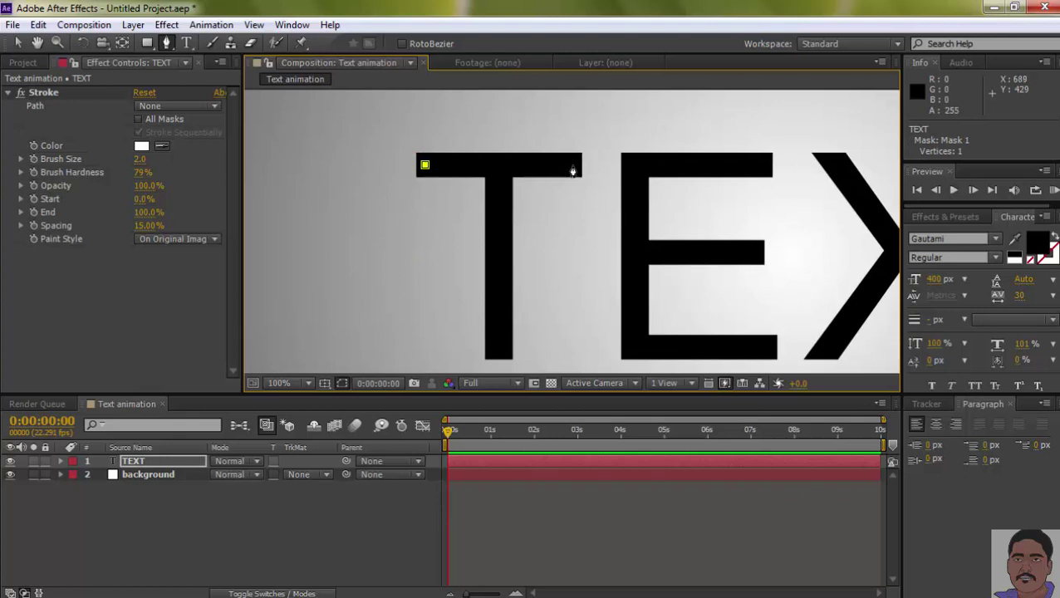
click(572, 164)
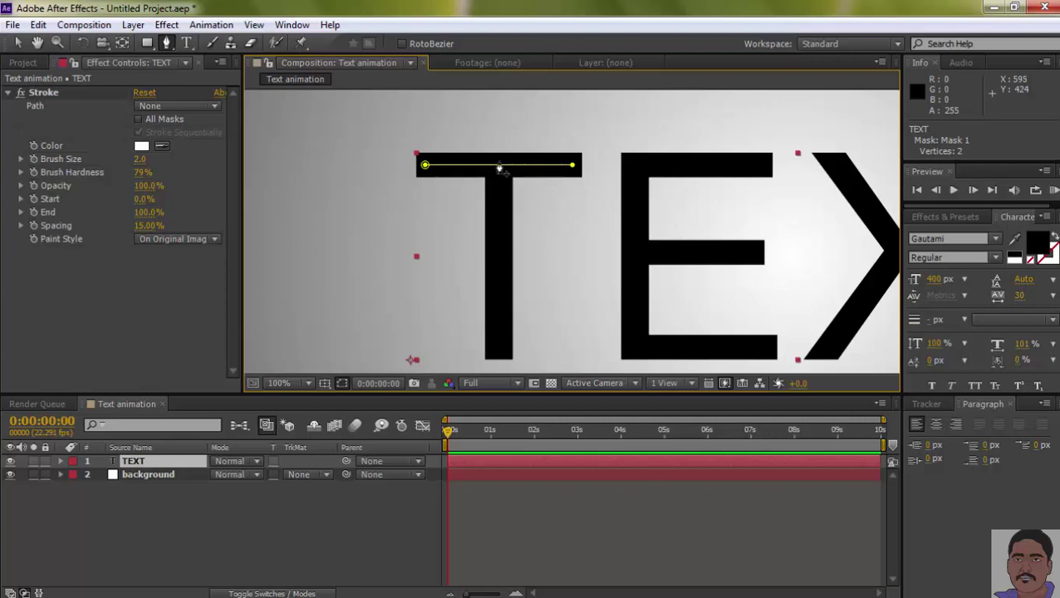
Step: Draw a second mask path down the T's vertical stem, then pan to see more of the word
click(498, 162)
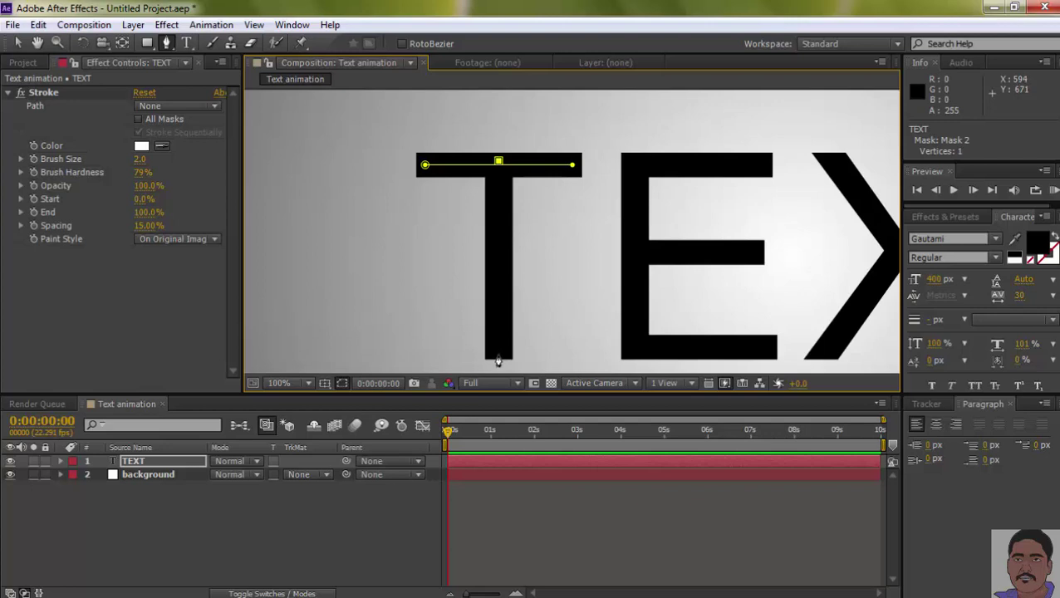
click(498, 355)
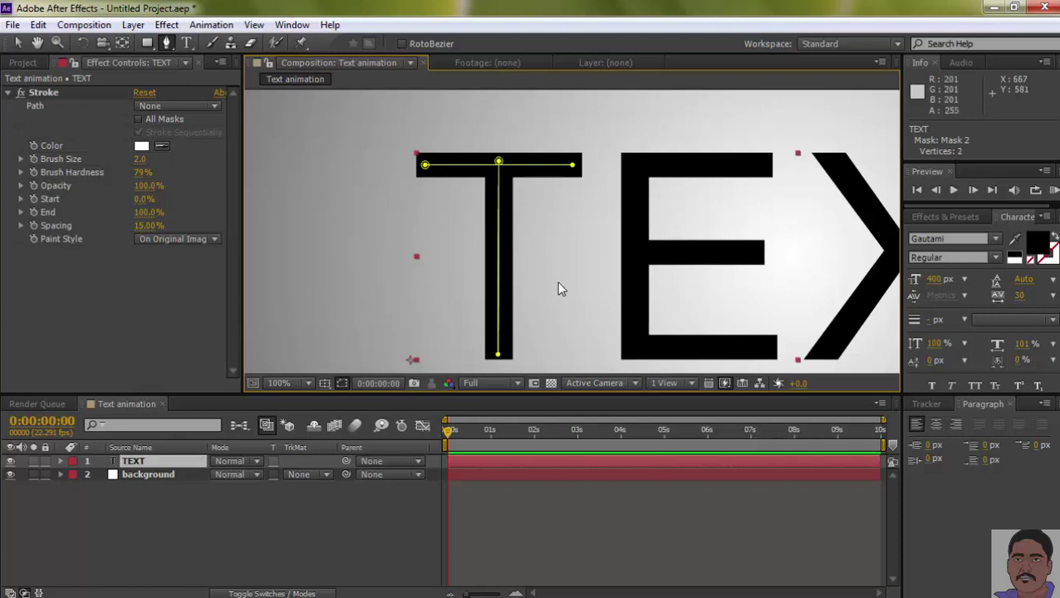
key(h)
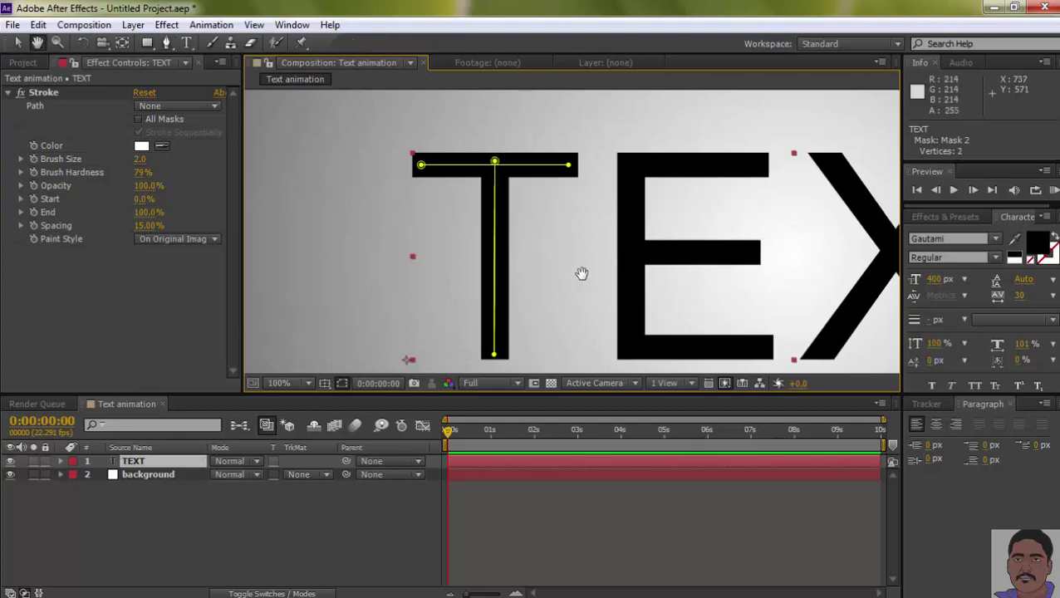
drag(580, 274, 390, 274)
key(g)
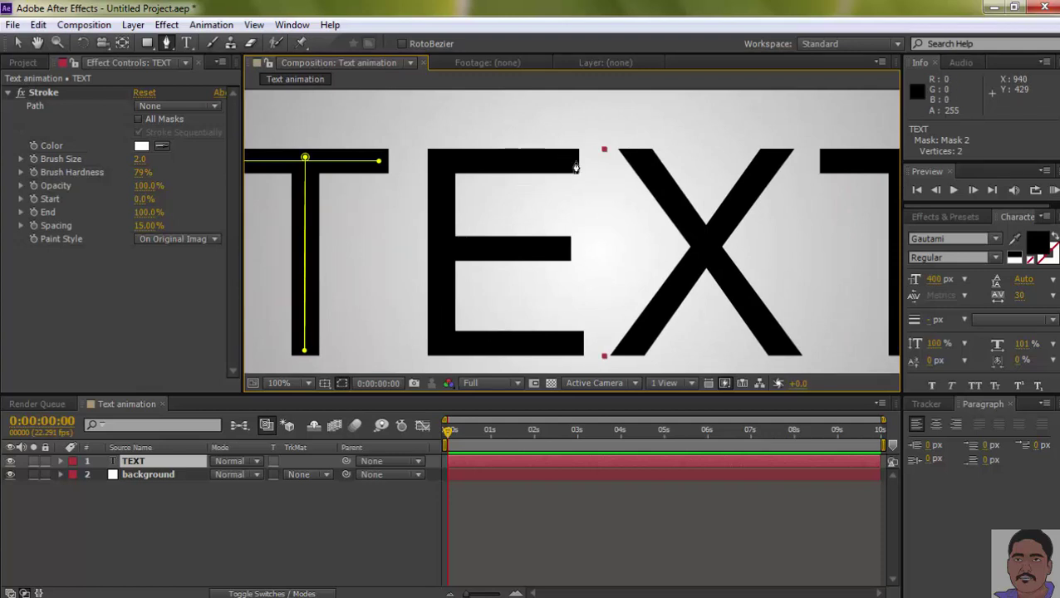
Step: Trace a mask along the E's top, left side and bottom
click(575, 161)
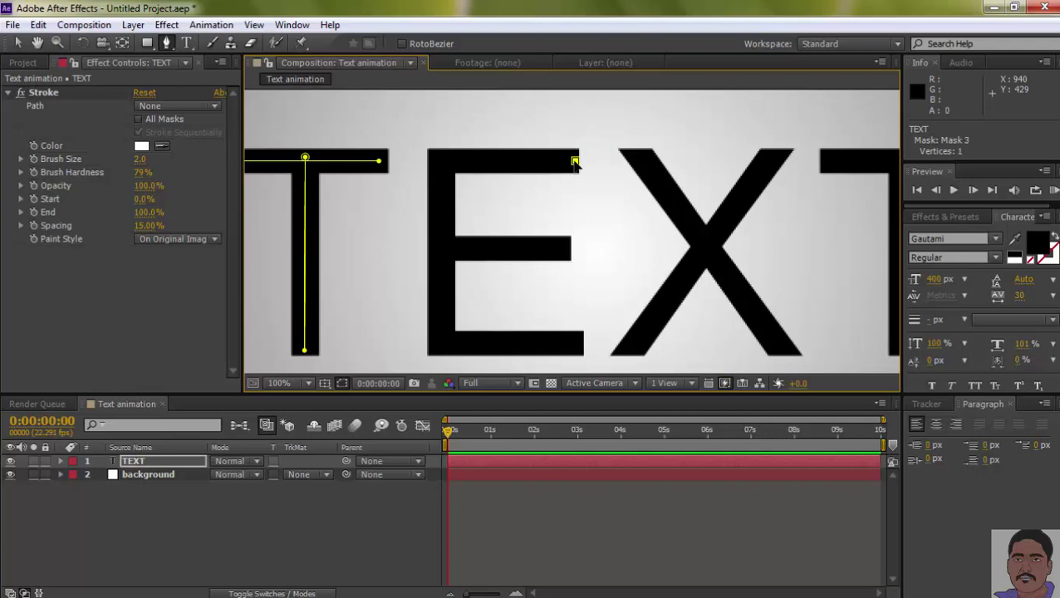
click(438, 161)
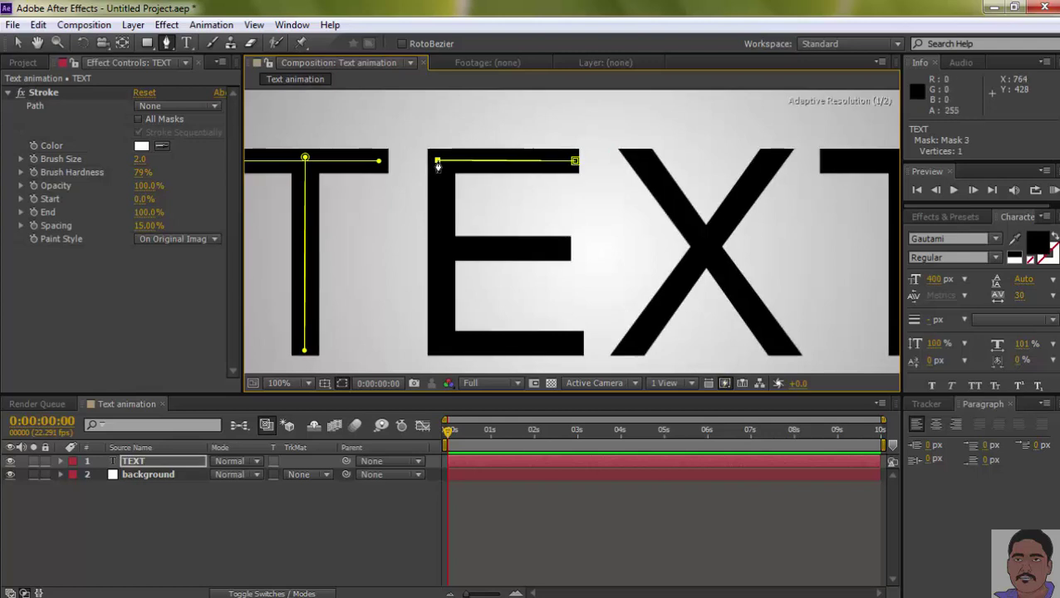
click(436, 345)
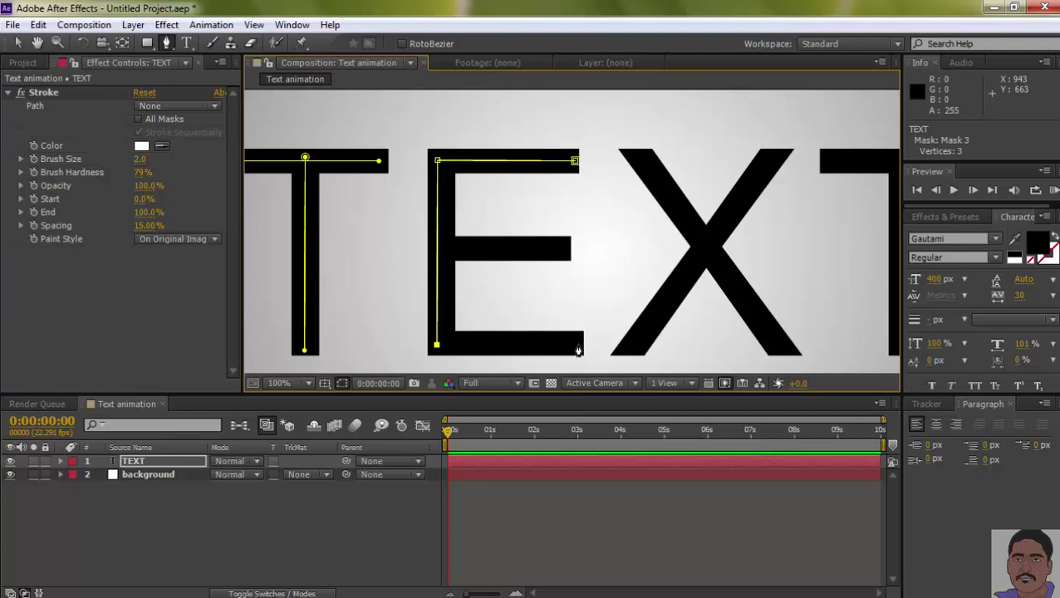
click(577, 344)
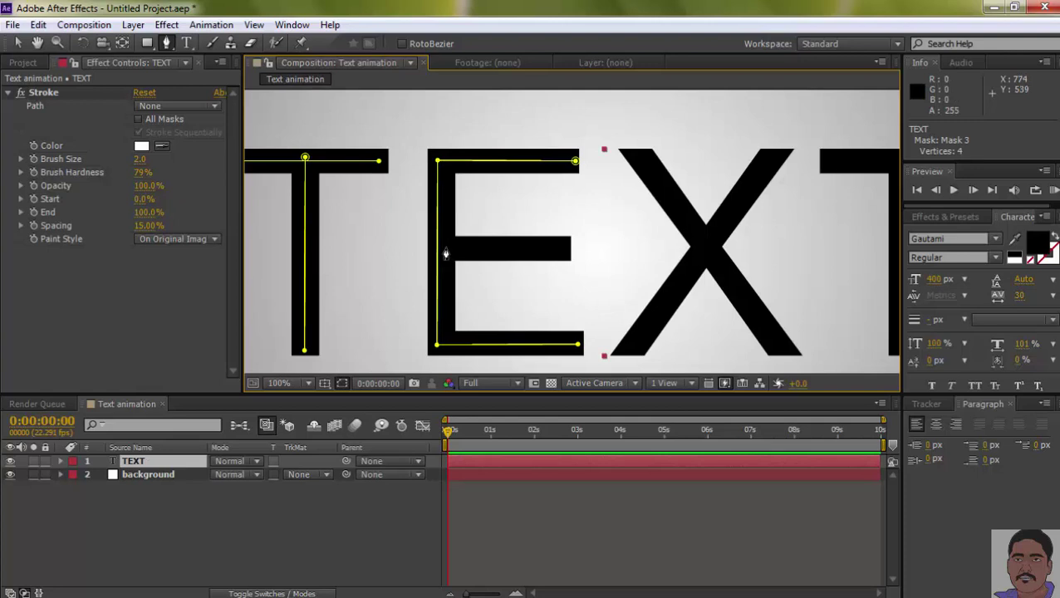
Step: Draw a second mask along the E's middle bar
click(445, 247)
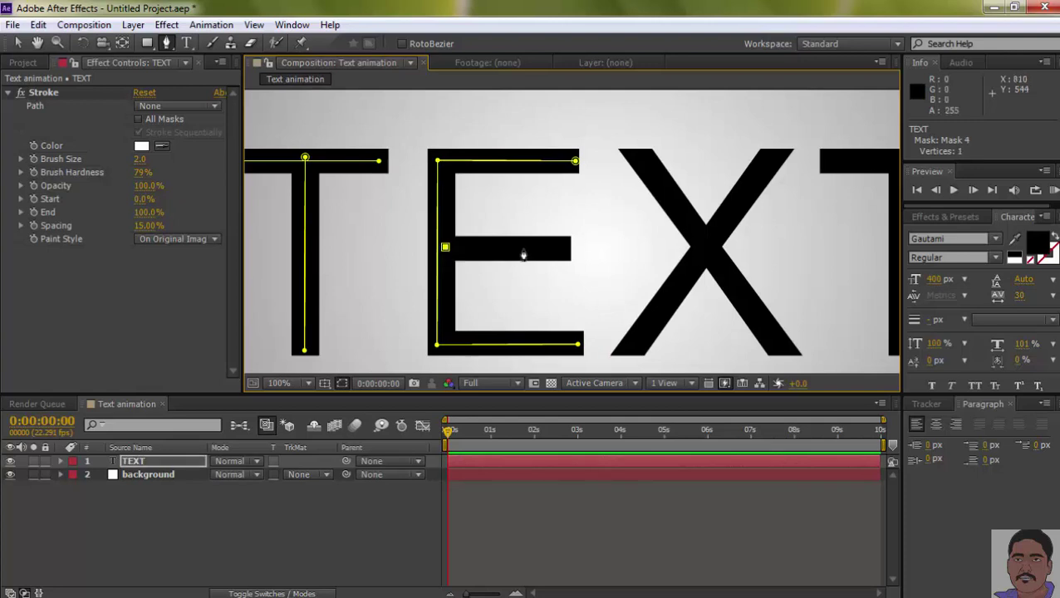
click(566, 248)
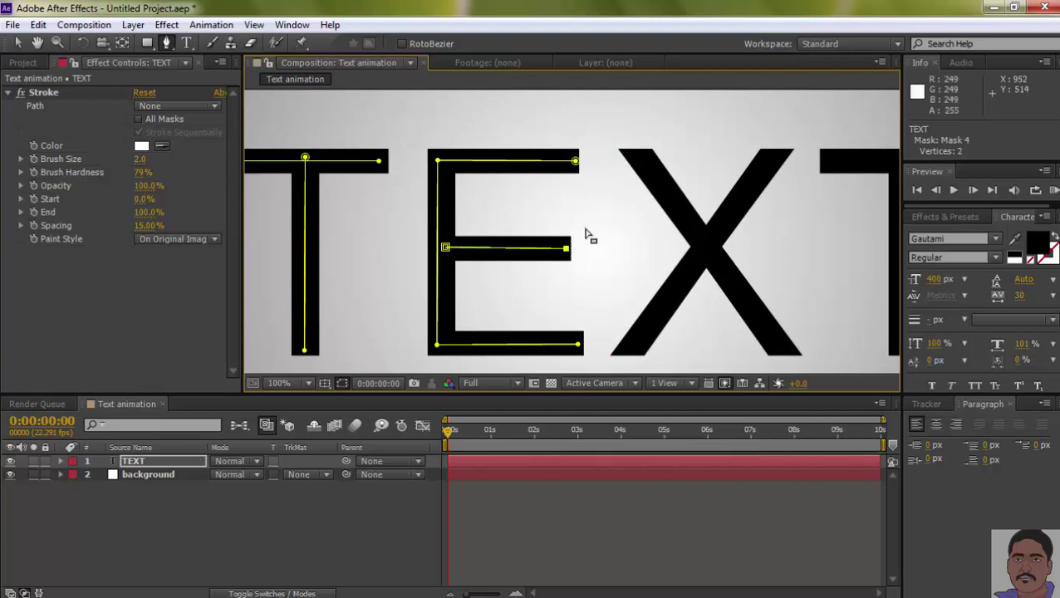
drag(674, 239, 459, 217)
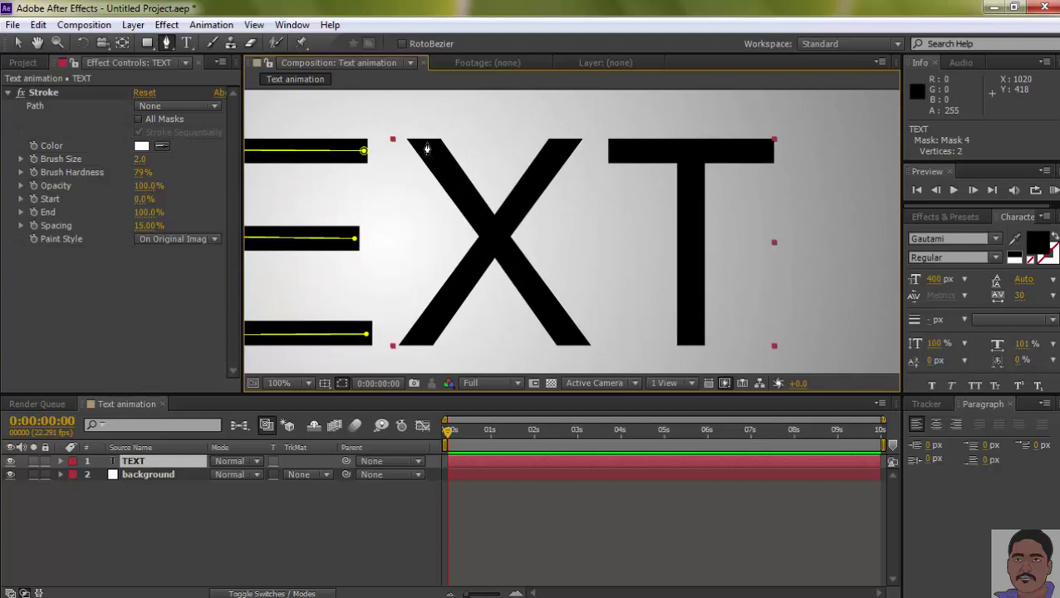
Step: Draw two-point masks along both diagonals of the X
click(426, 143)
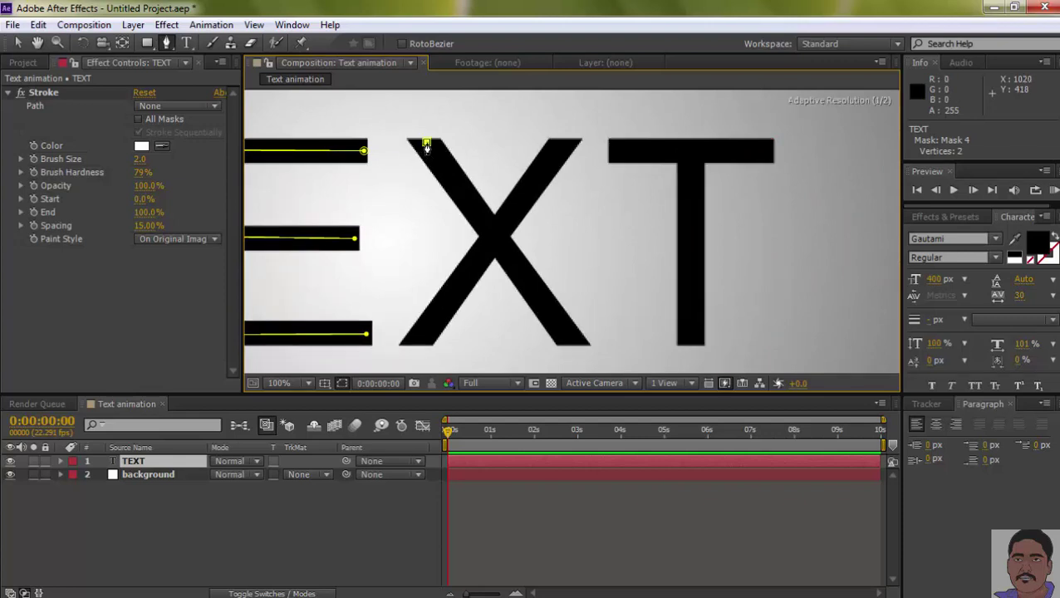
click(569, 343)
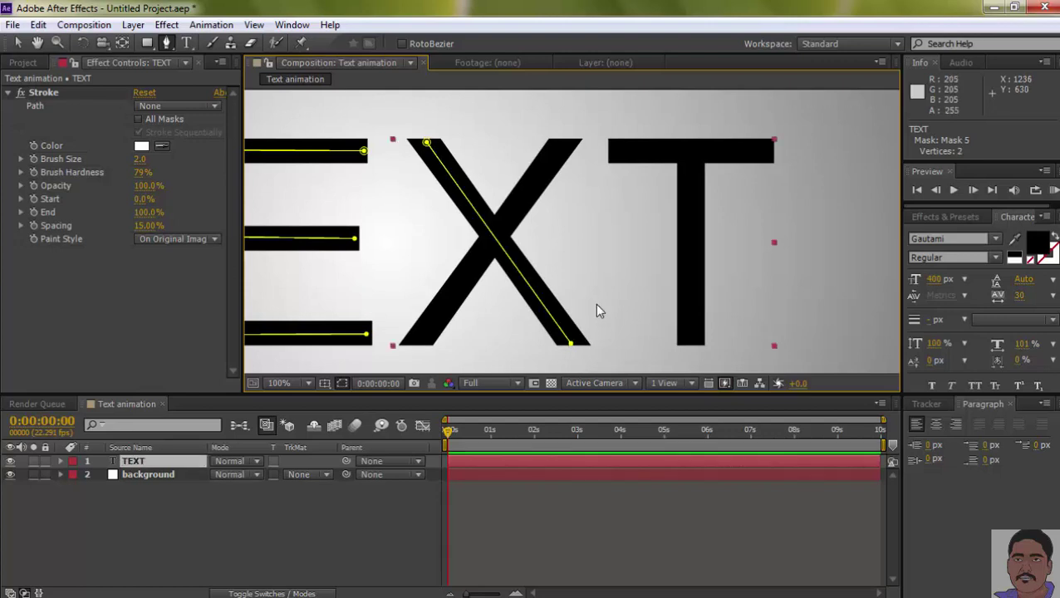
click(565, 142)
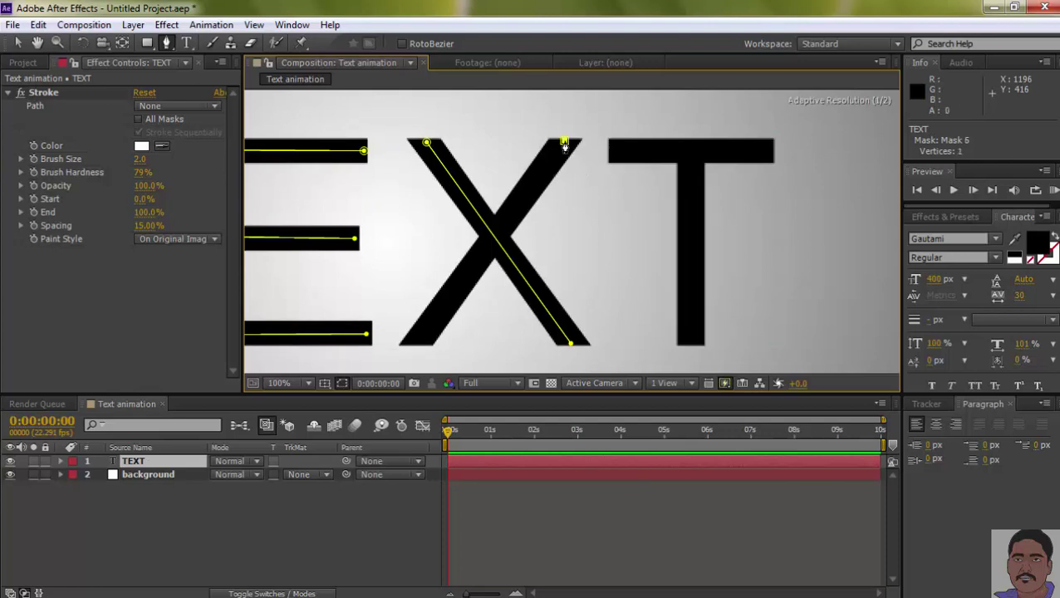
click(418, 344)
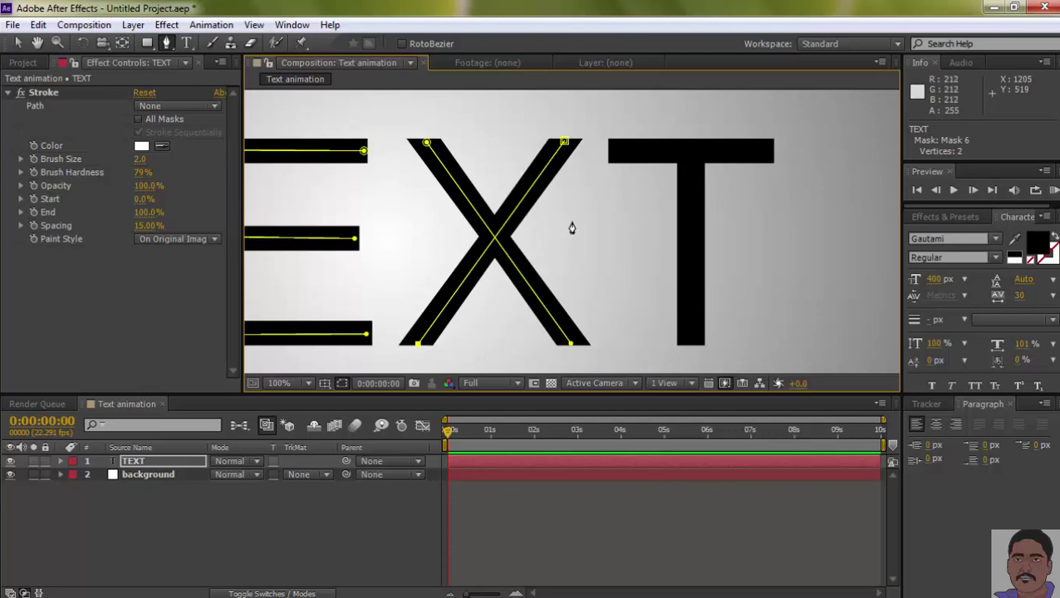
key(Escape)
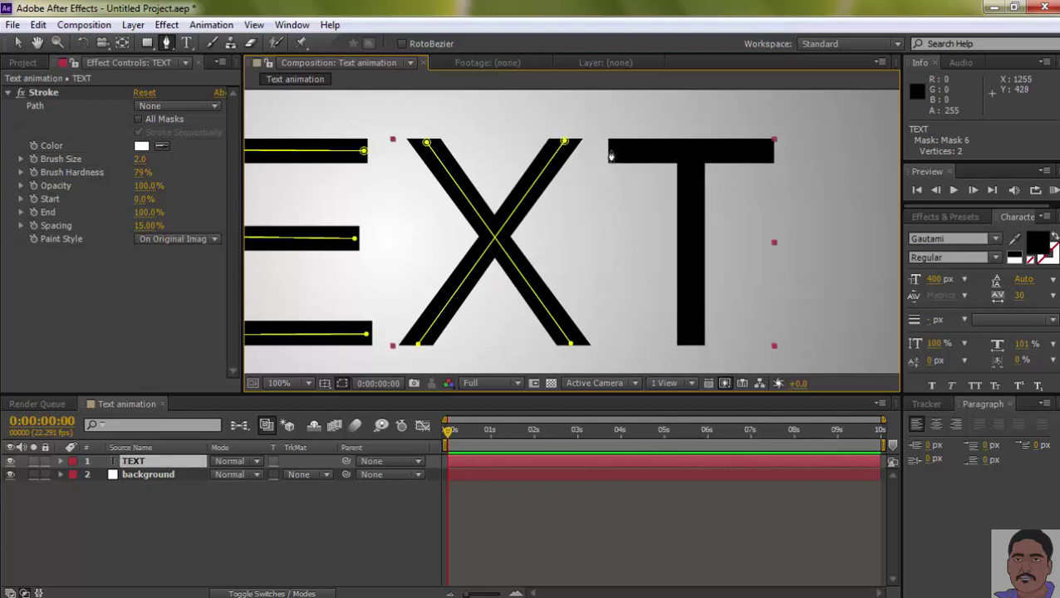
Step: Draw masks across the T's top bar and down its stem, then zoom to 50%
click(611, 150)
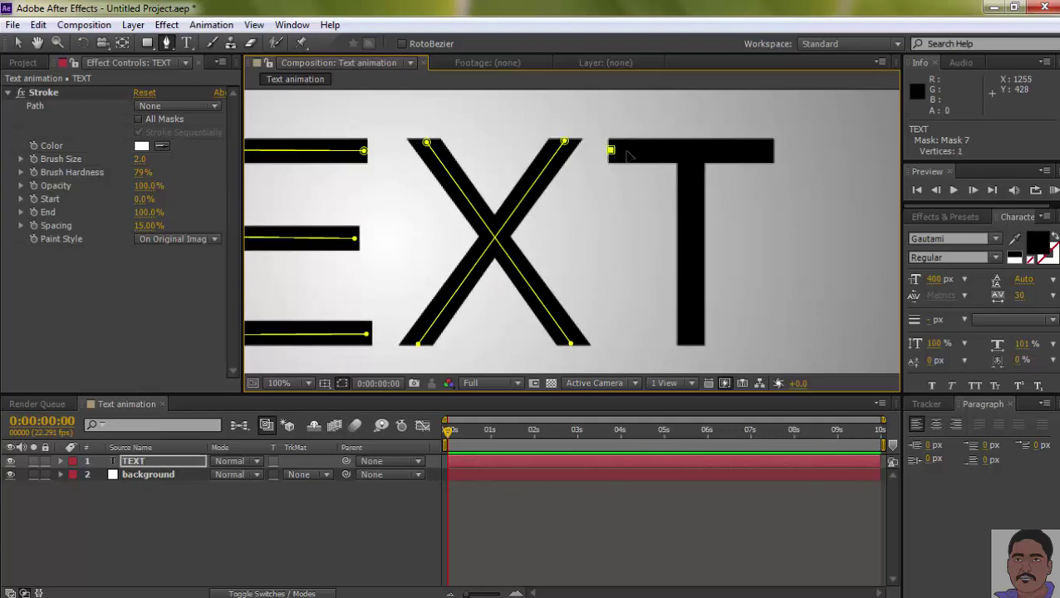
click(773, 150)
key(Escape)
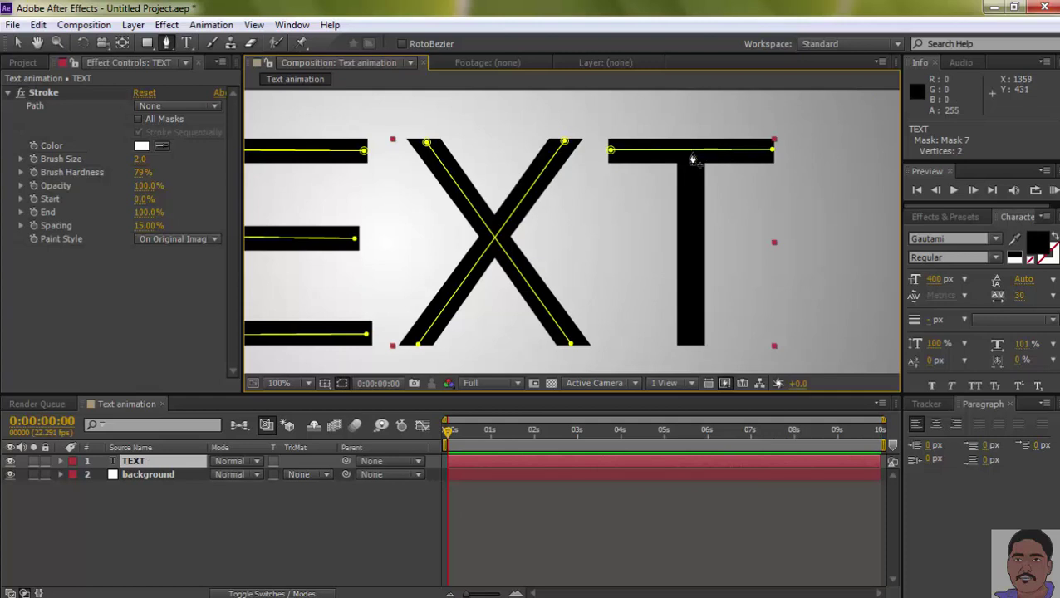
click(692, 153)
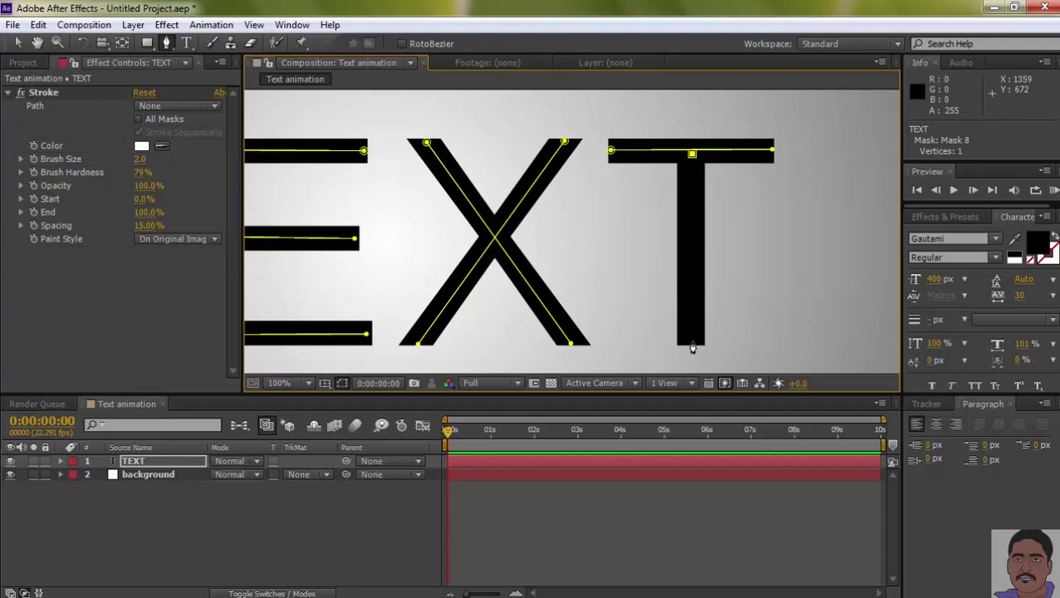
click(691, 343)
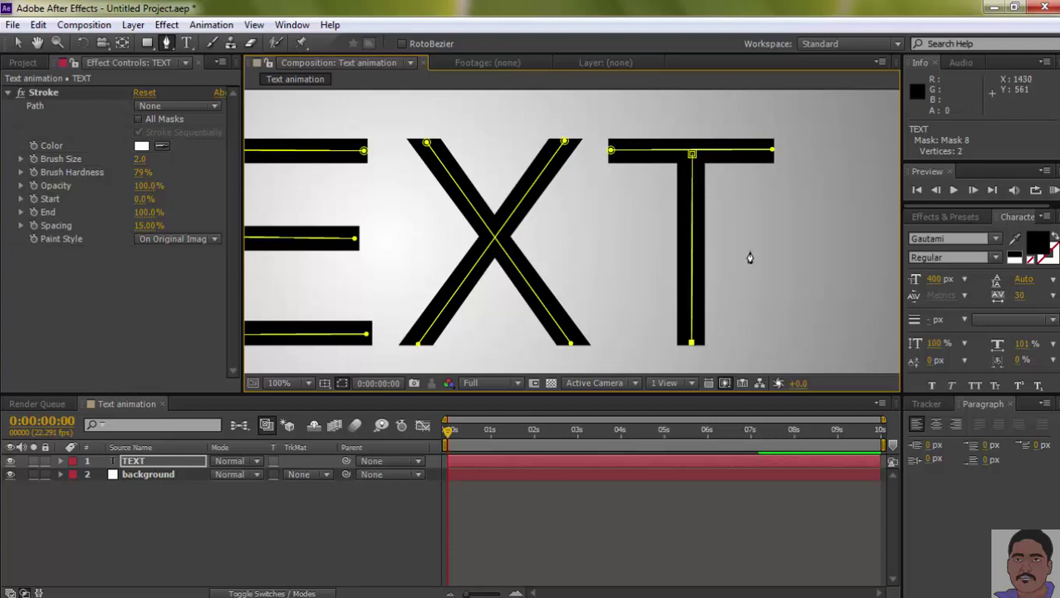
key(comma)
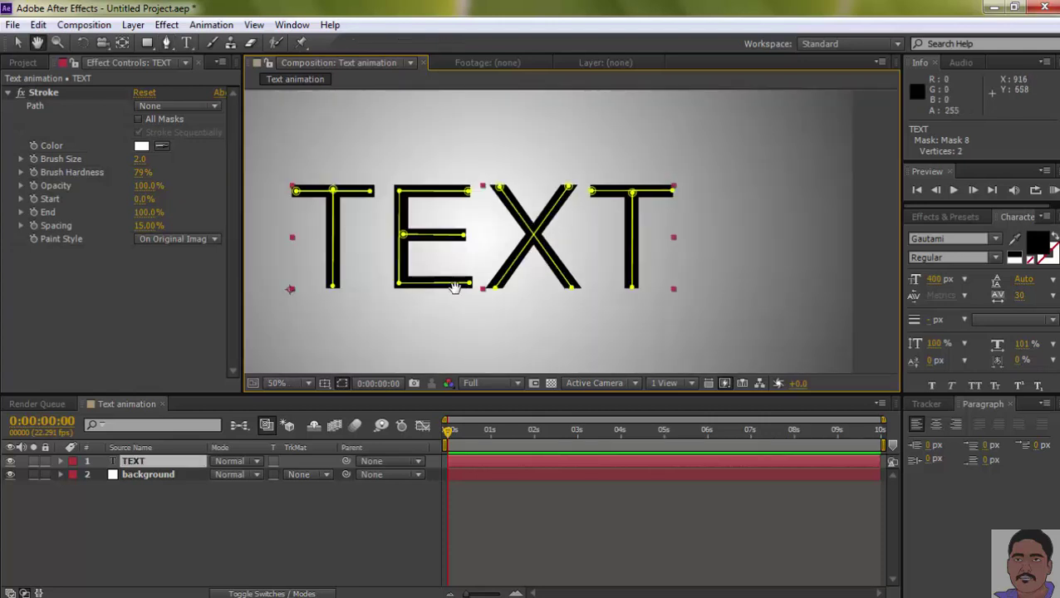
Step: Turn on All Masks and Stroke Sequentially for the Stroke, and scrub End to preview
drag(452, 305, 553, 294)
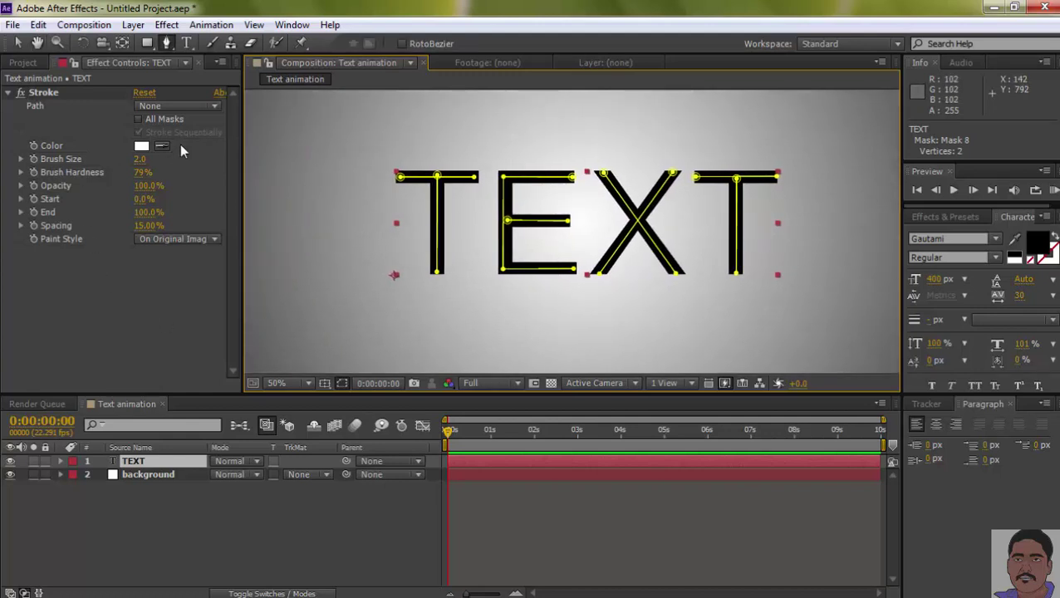
click(138, 121)
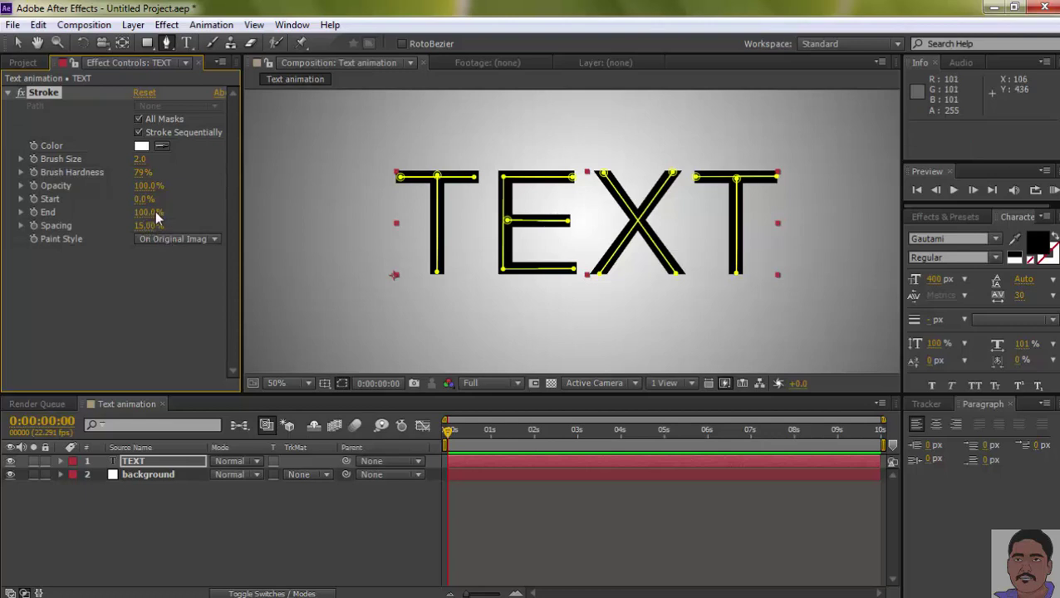
drag(154, 215, 142, 214)
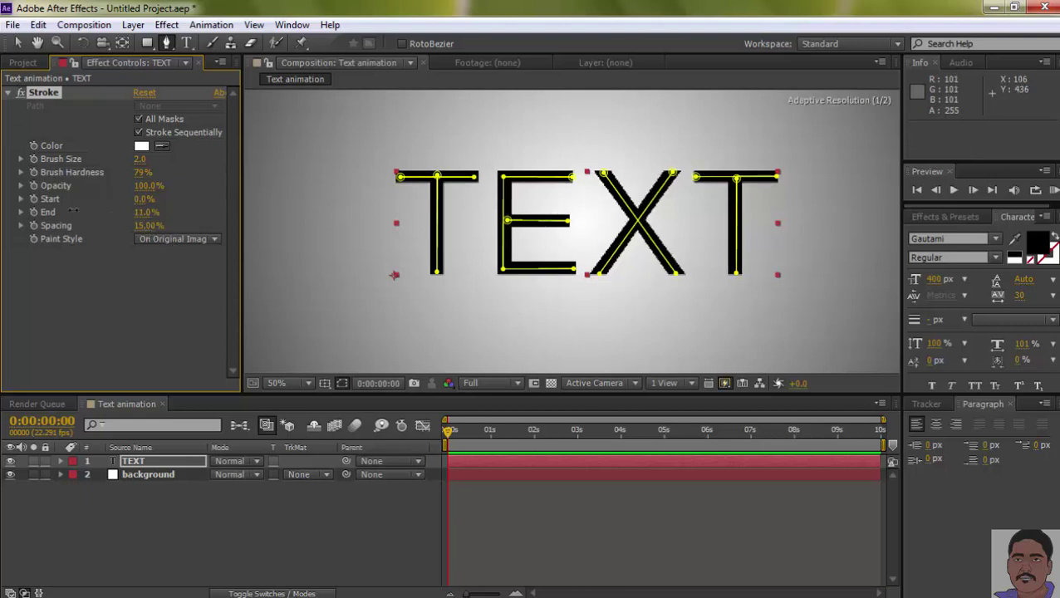
drag(73, 210, 175, 212)
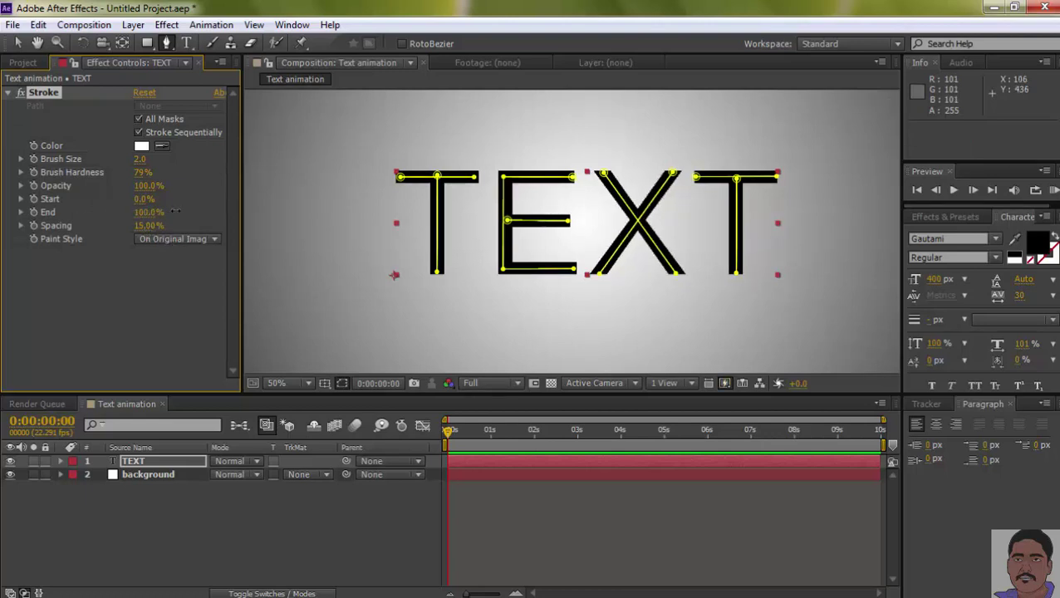
Step: Try the Reveal Original Image paint style and widen the stroke brush
click(200, 240)
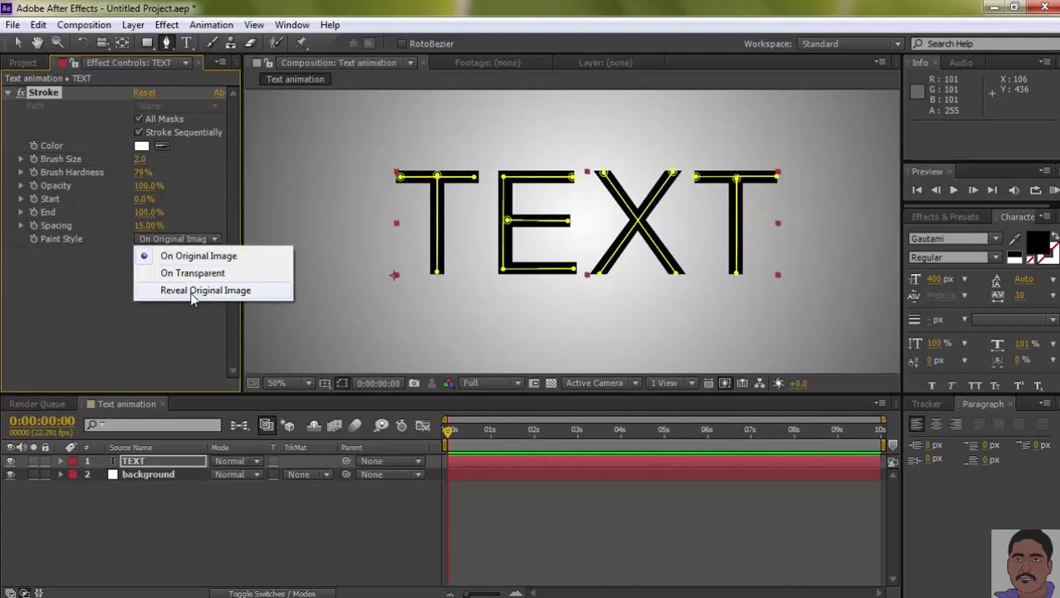
click(190, 293)
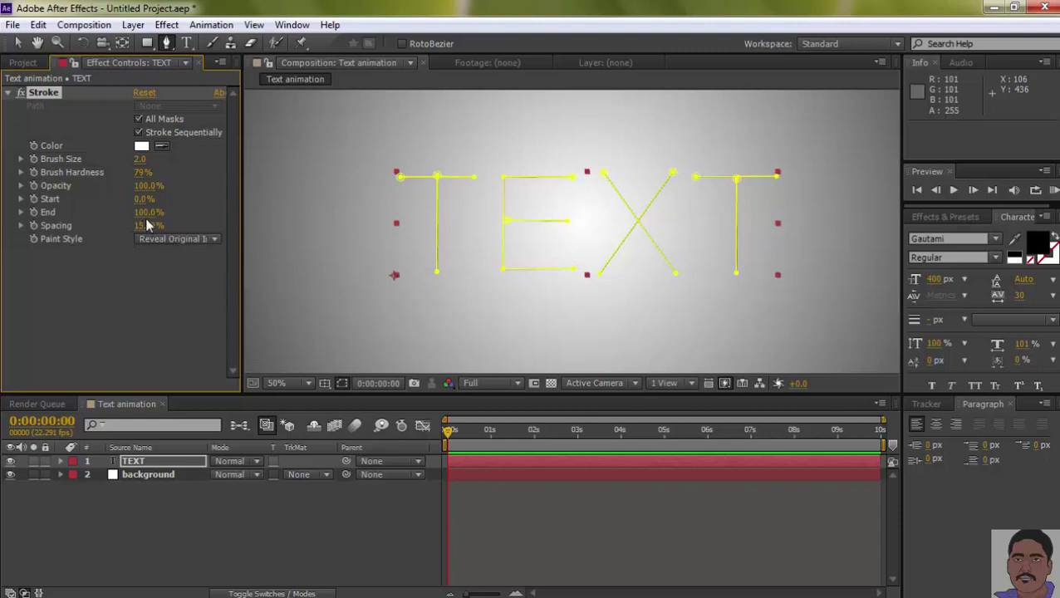
mouse_move(146, 213)
mouse_down()
mouse_move(110, 213)
mouse_move(175, 214)
mouse_up()
drag(138, 159, 207, 158)
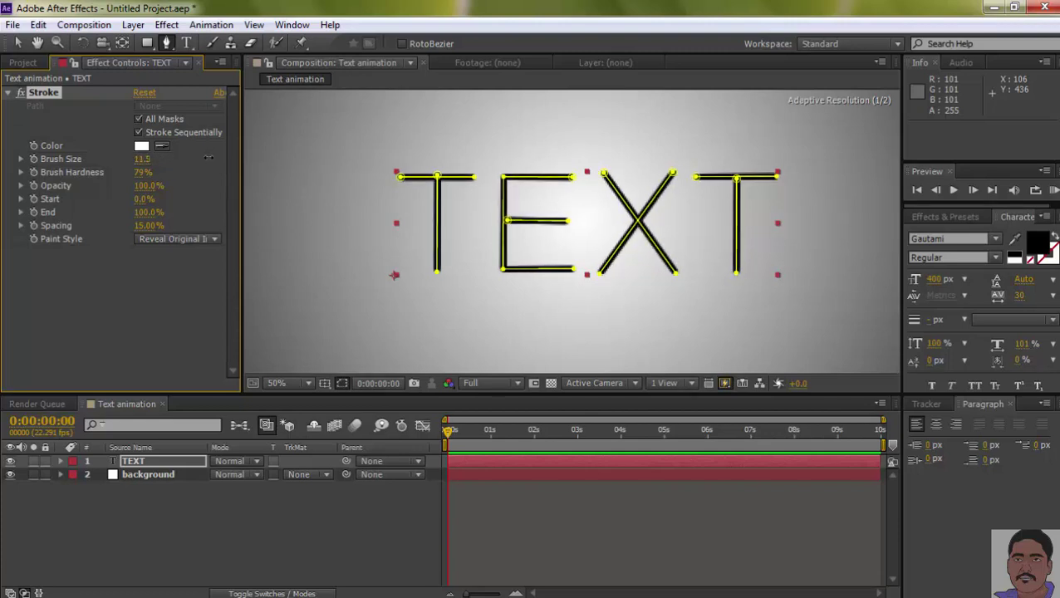
drag(207, 158, 204, 157)
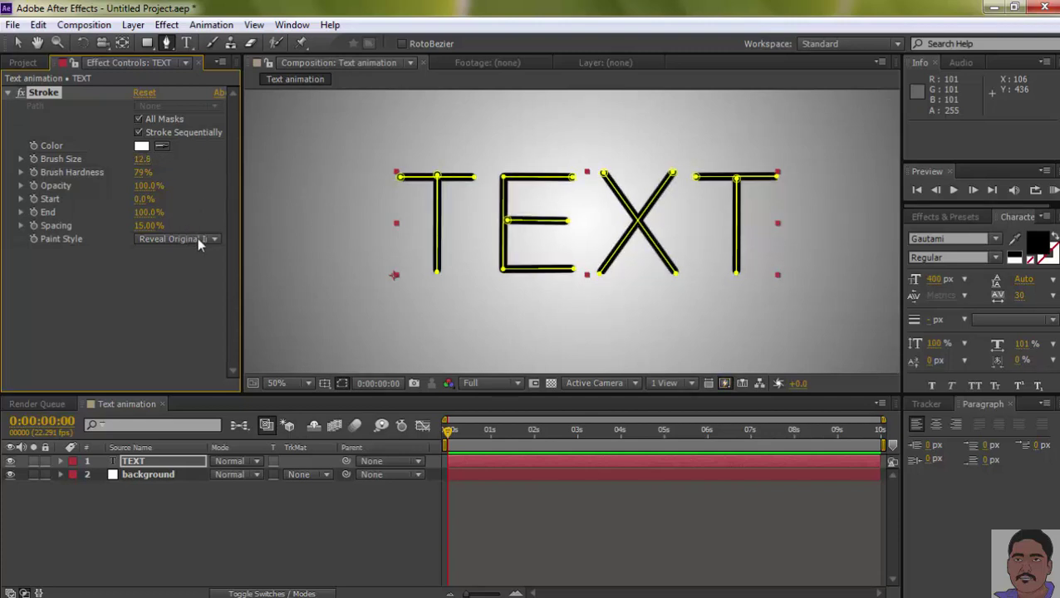
Step: Return Paint Style to On Original Image and set Brush Size to 25
click(196, 238)
click(204, 253)
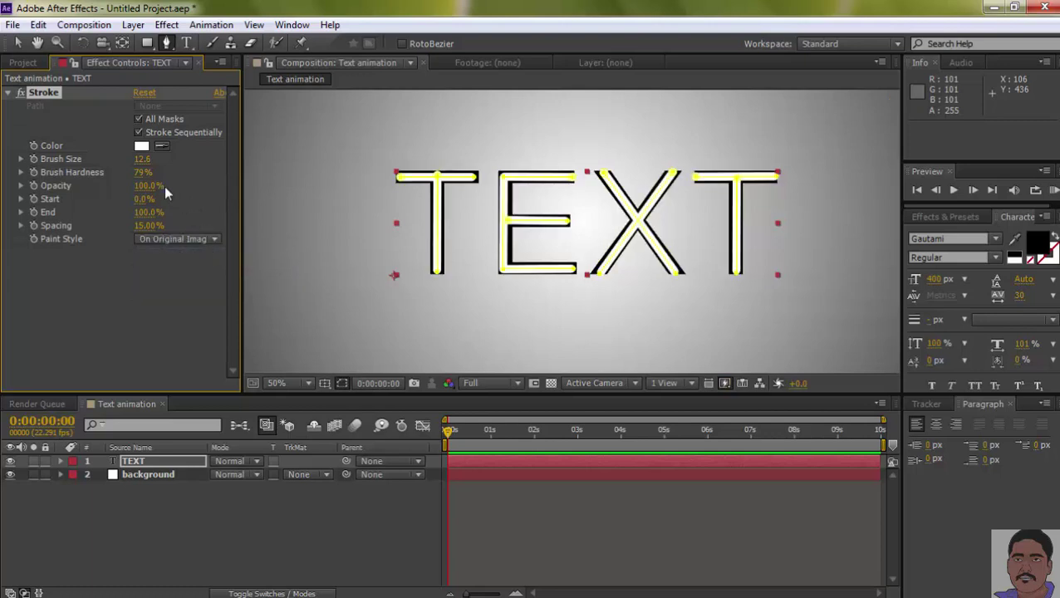
drag(143, 158, 150, 158)
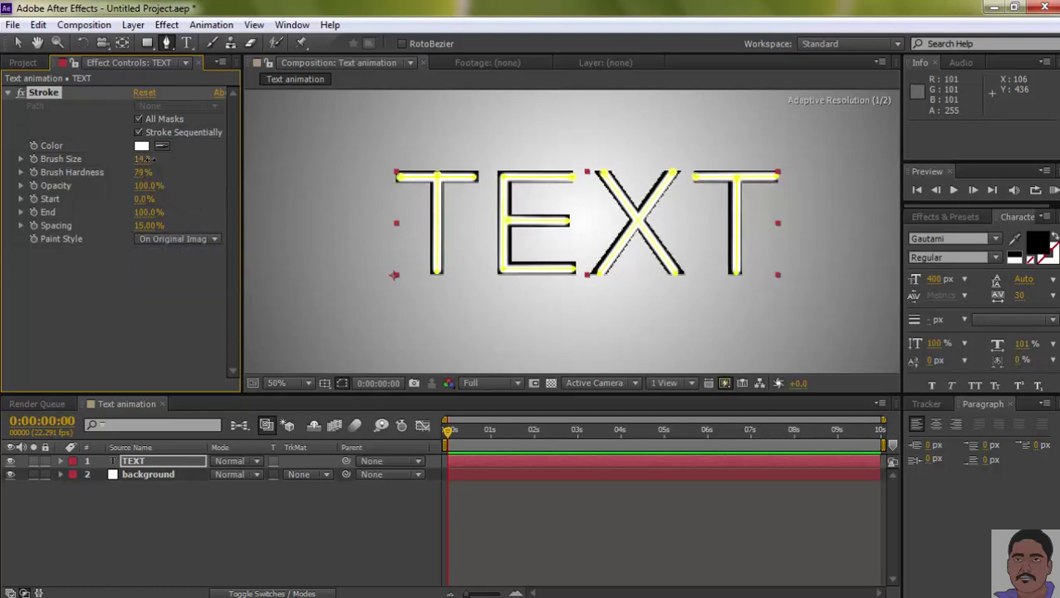
click(145, 158)
text(20)
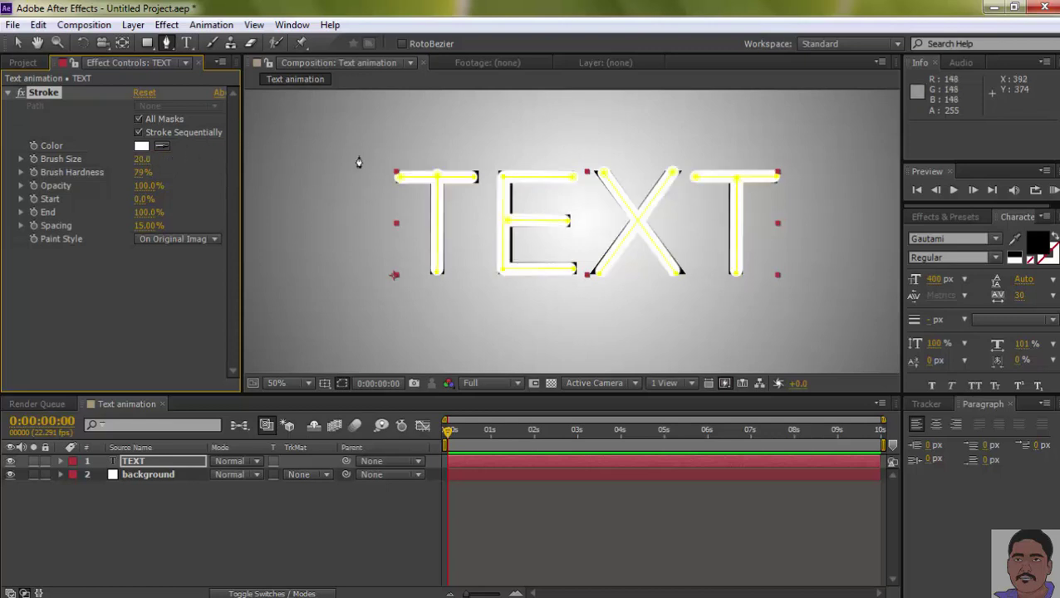
click(143, 159)
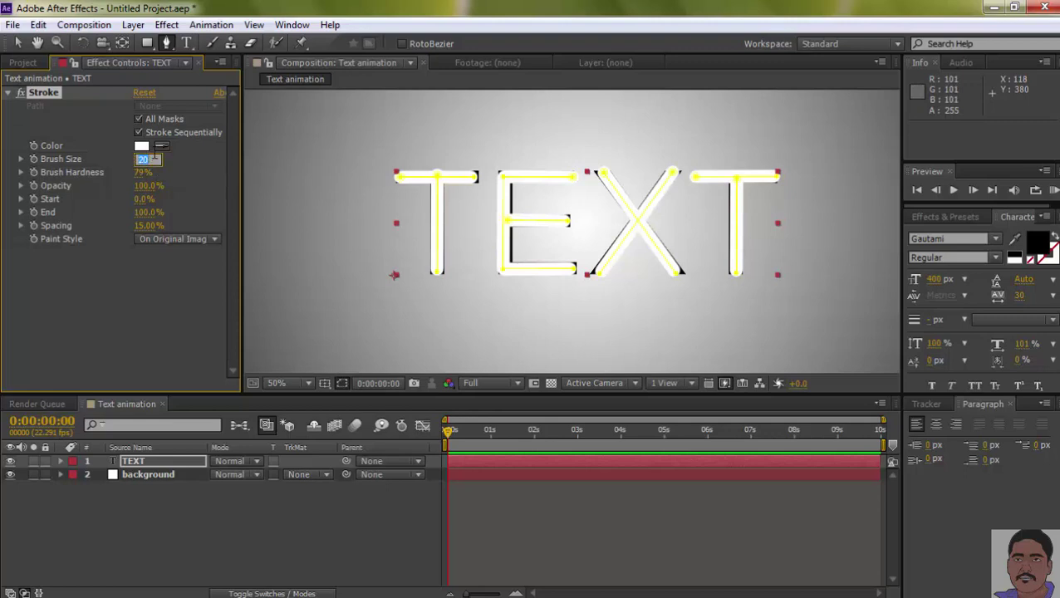
text(25)
key(Return)
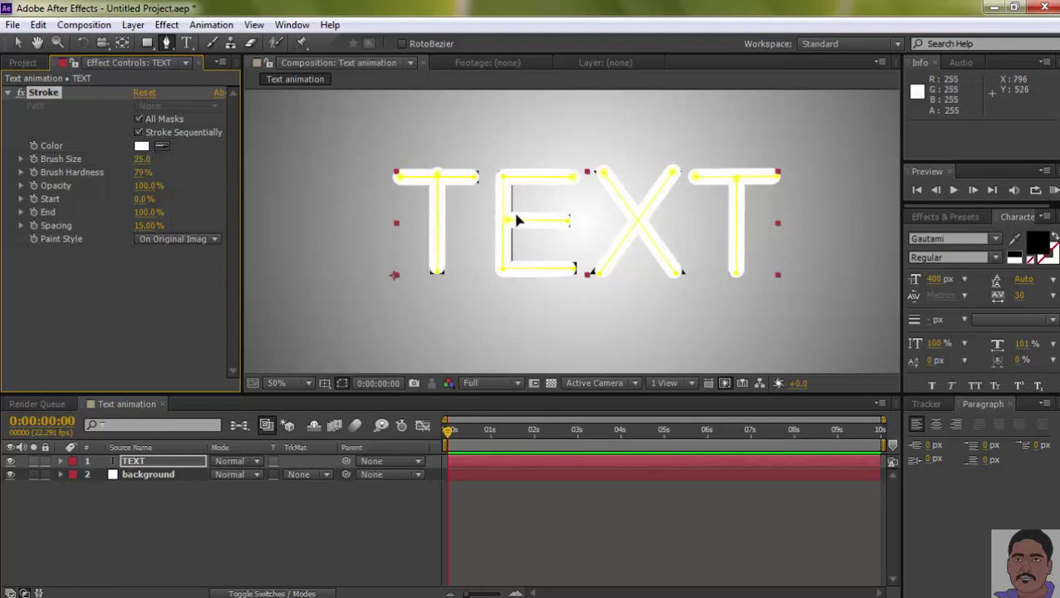
Step: At 100% zoom, nudge the E's mask points outward, undoing a stray added vertex
key(period)
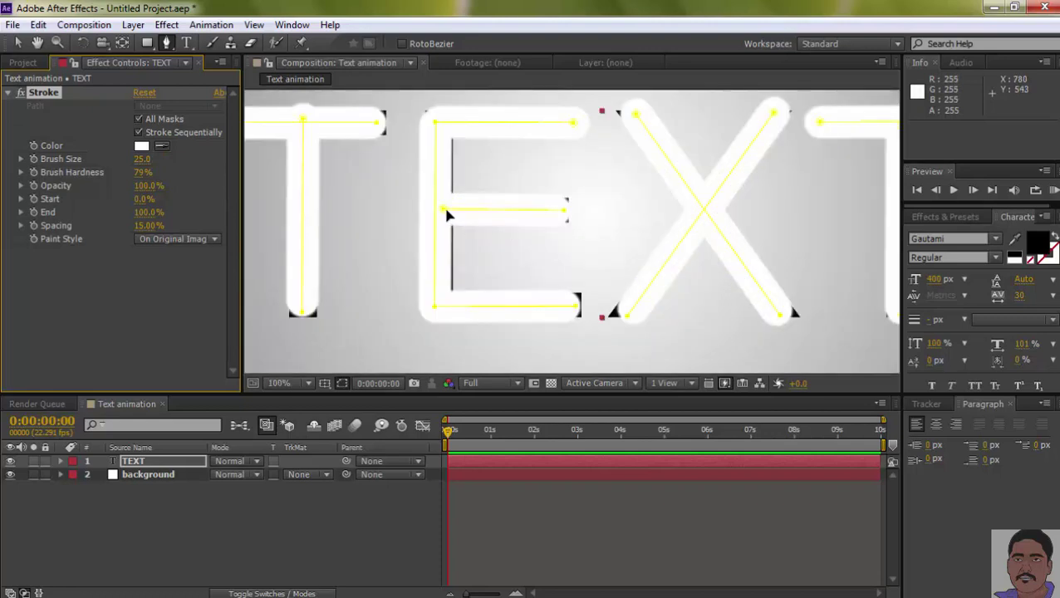
click(437, 126)
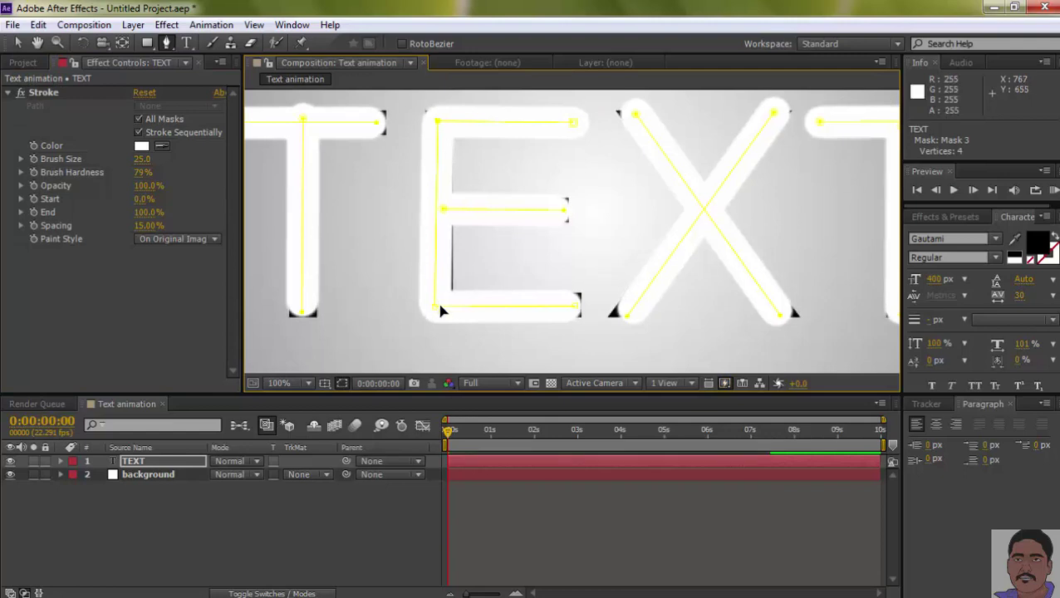
drag(433, 310, 437, 310)
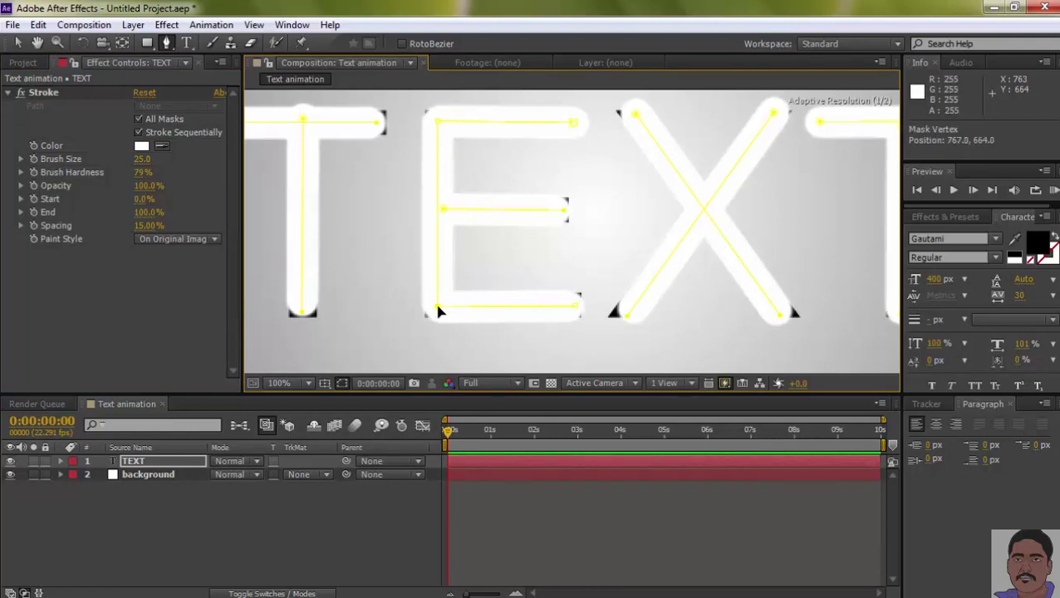
drag(564, 211, 568, 211)
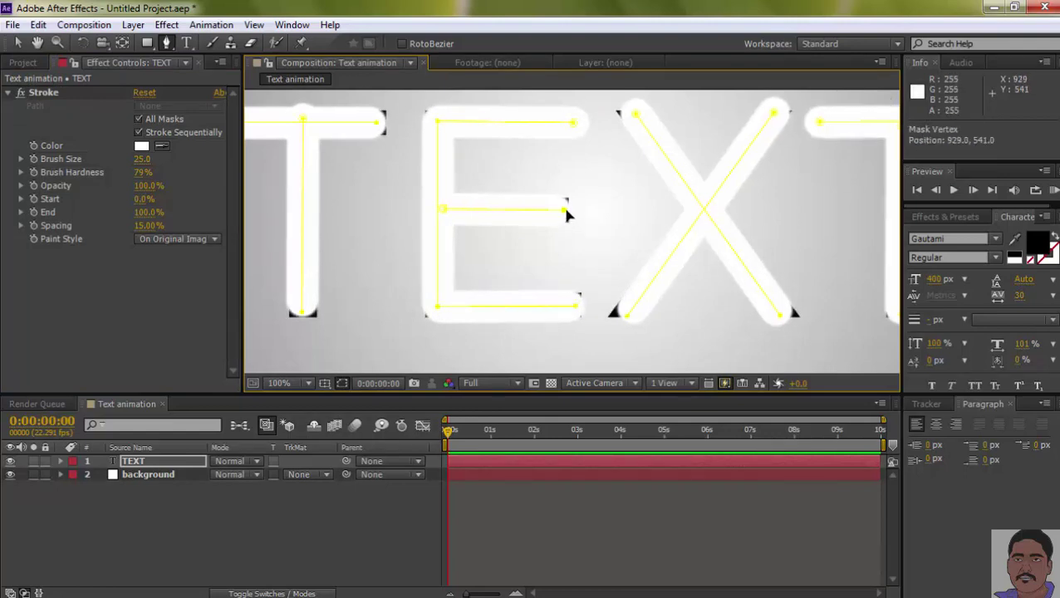
click(578, 306)
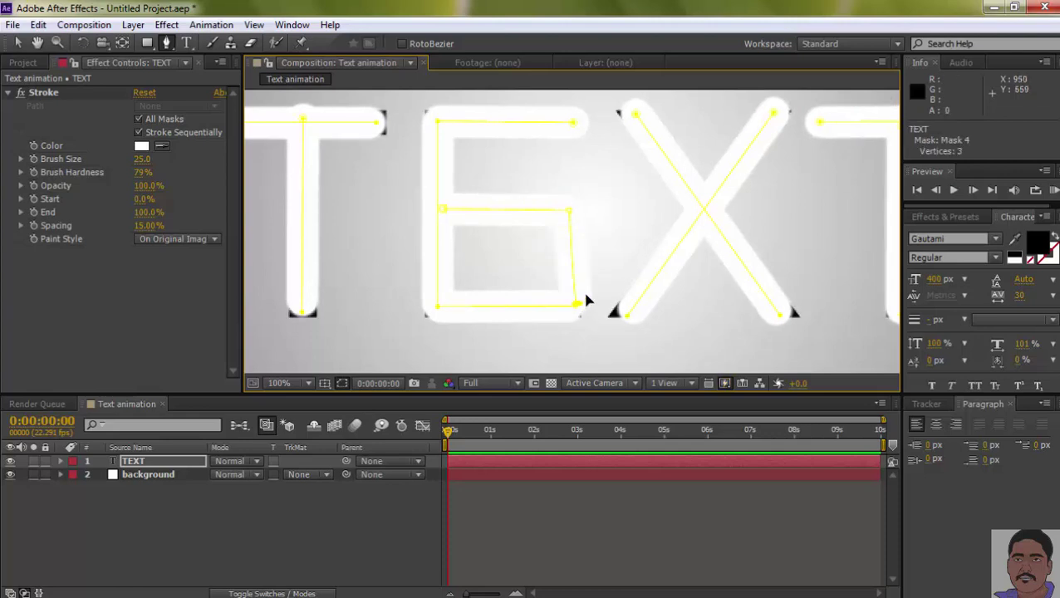
key(ctrl+z)
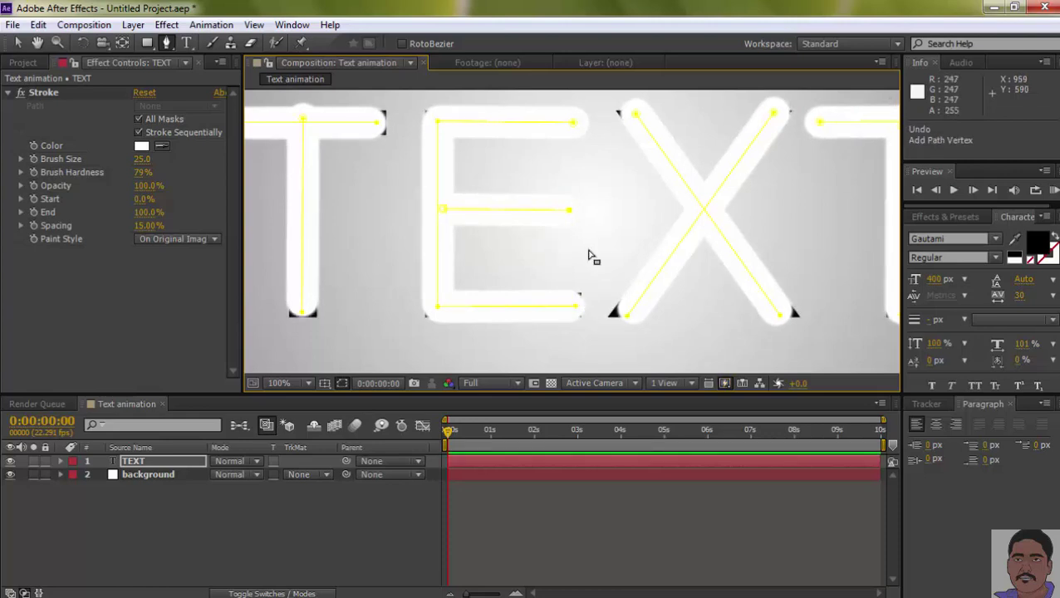
click(573, 309)
drag(578, 308, 584, 308)
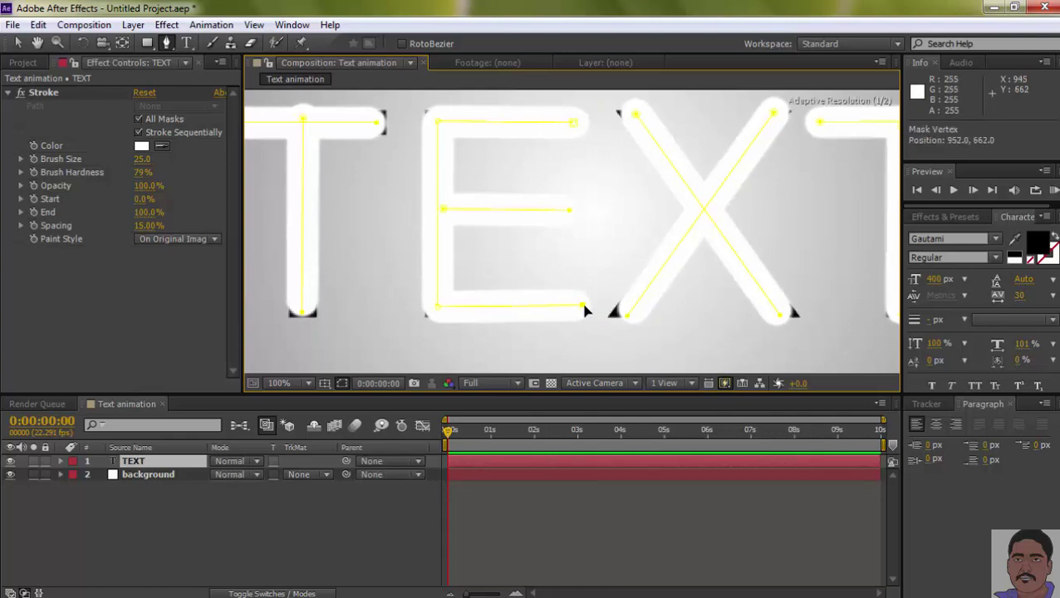
click(581, 307)
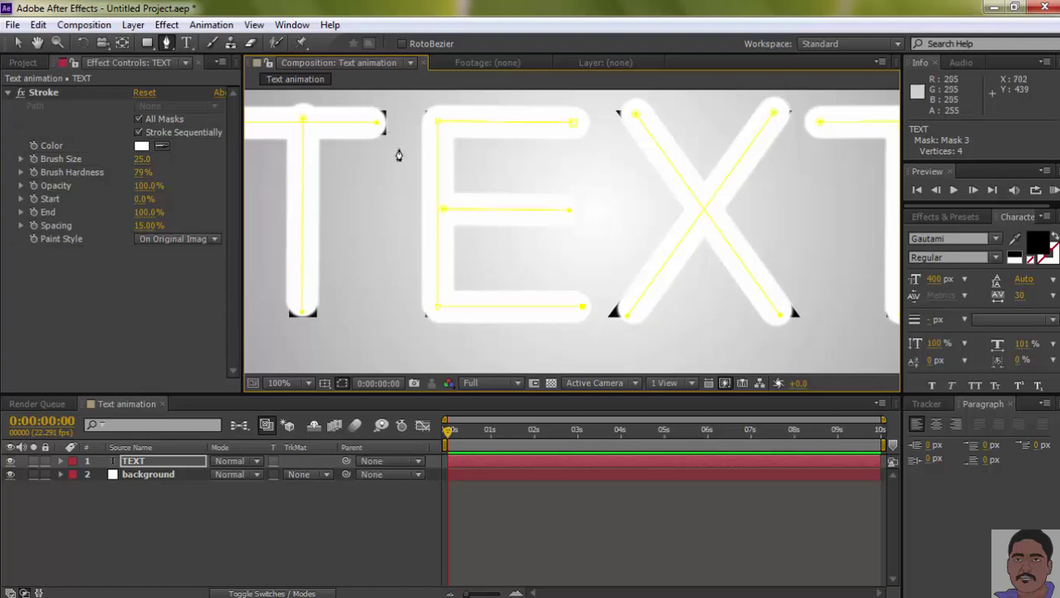
key(Return)
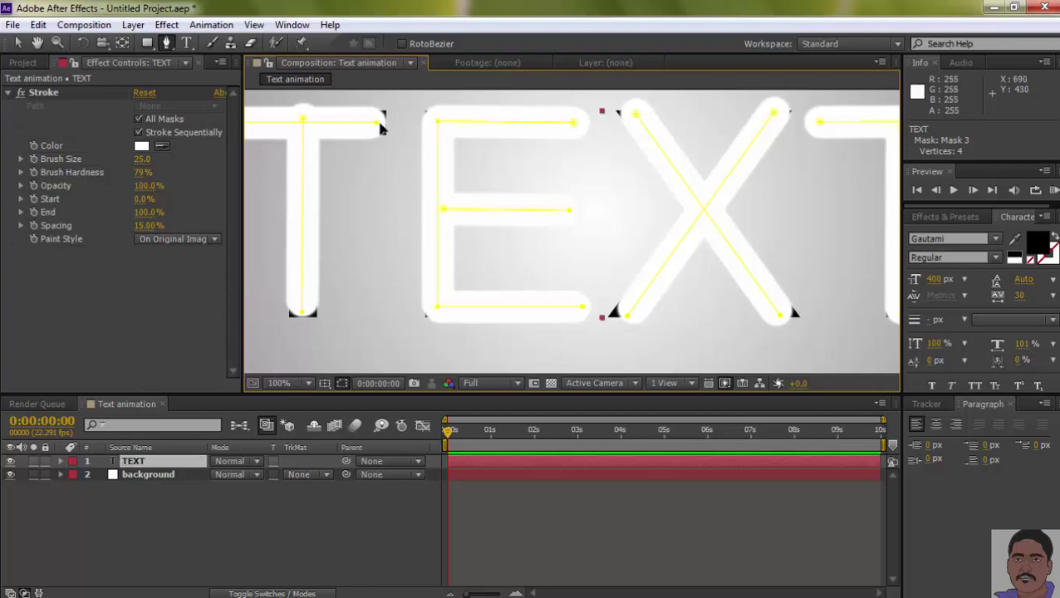
Step: Move the first T's crossbar and stem mask points outward to cover its corners
drag(380, 127, 386, 123)
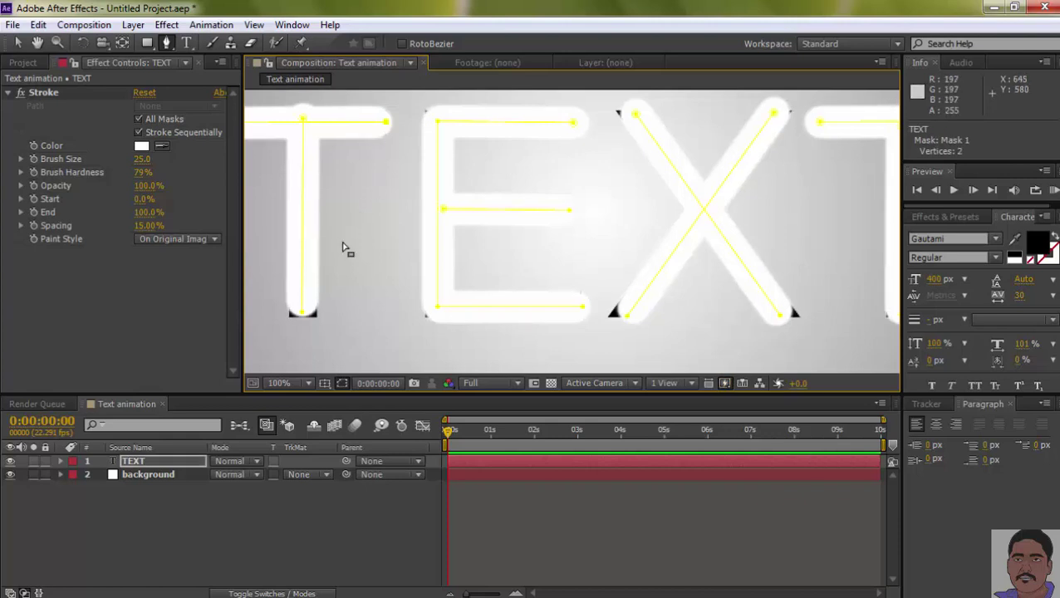
key(Return)
drag(303, 314, 303, 315)
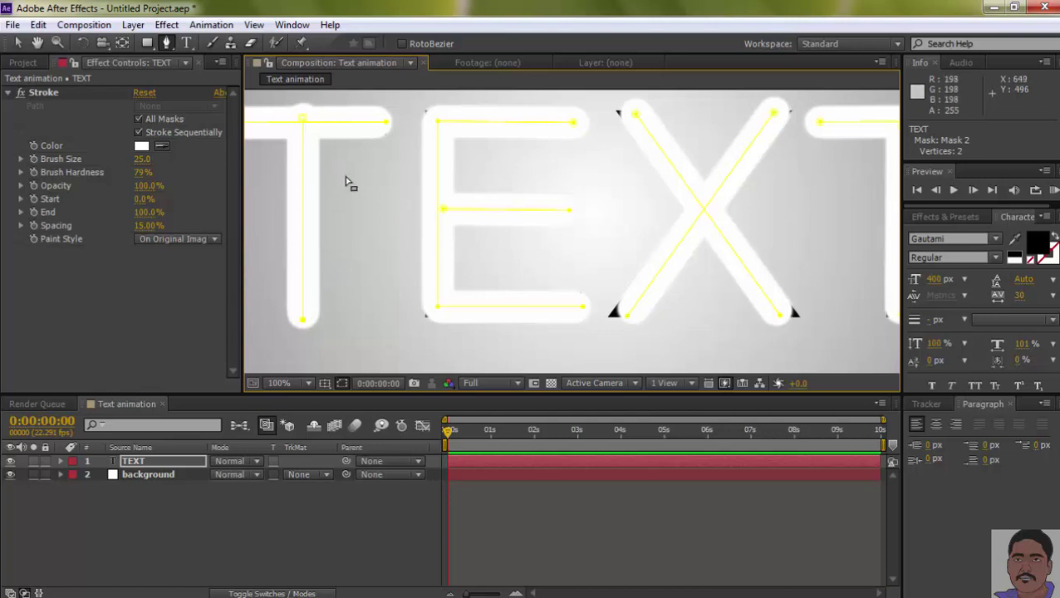
drag(304, 125, 304, 128)
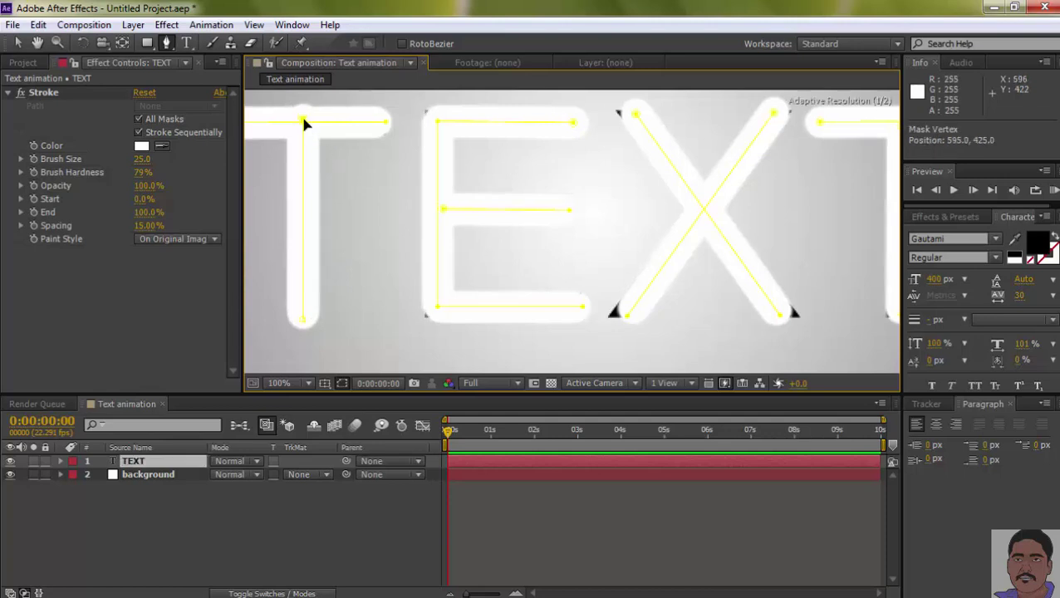
Step: Move the X's lower-left and lower-right mask points out to its corners
click(357, 229)
key(h)
mouse_move(363, 229)
mouse_down()
mouse_move(422, 229)
mouse_move(248, 218)
mouse_up()
drag(427, 305, 381, 288)
key(g)
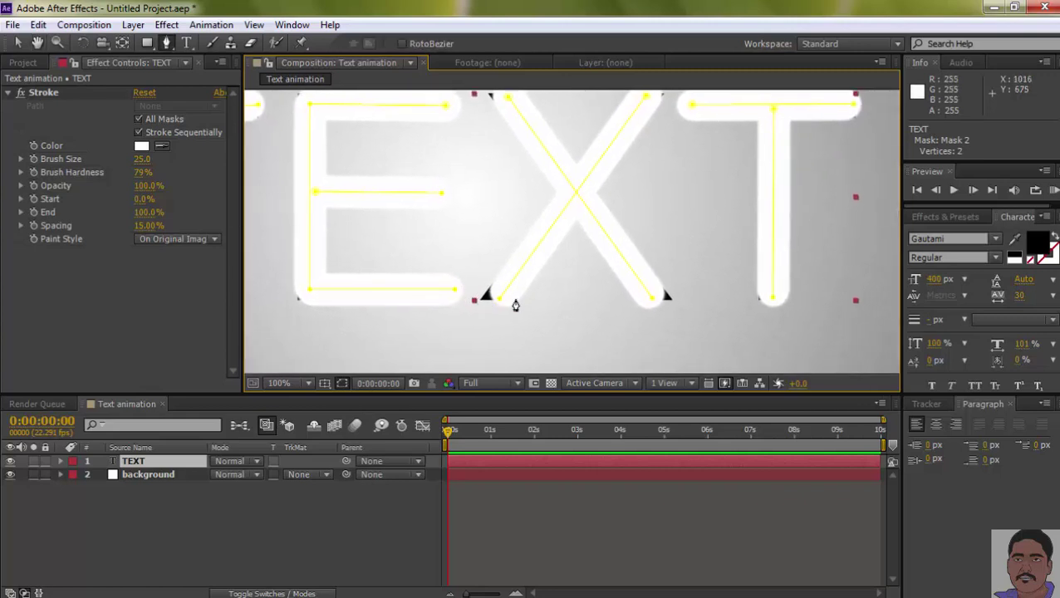
drag(500, 299, 494, 302)
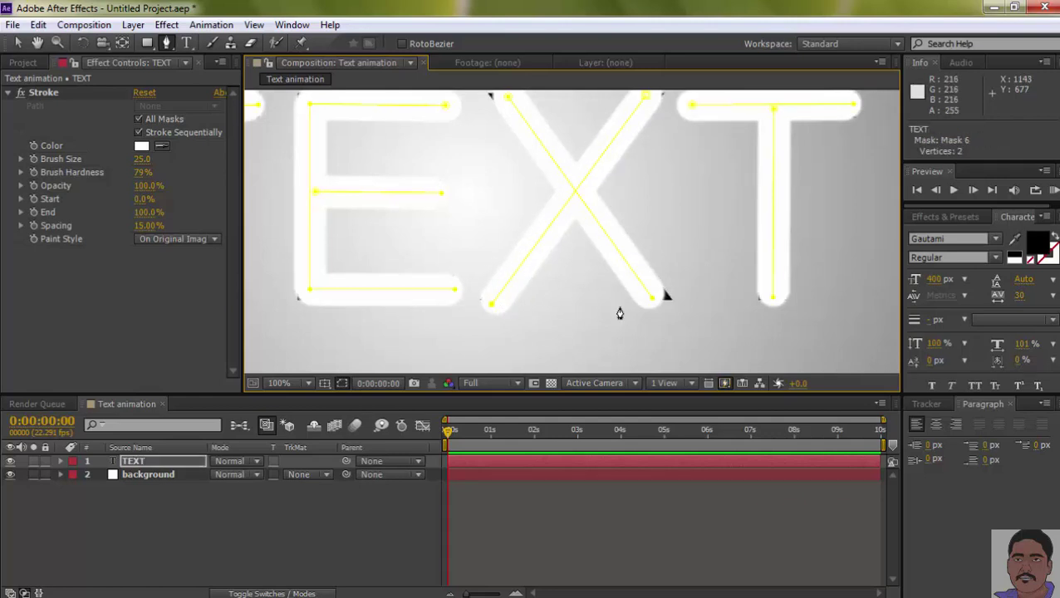
click(654, 298)
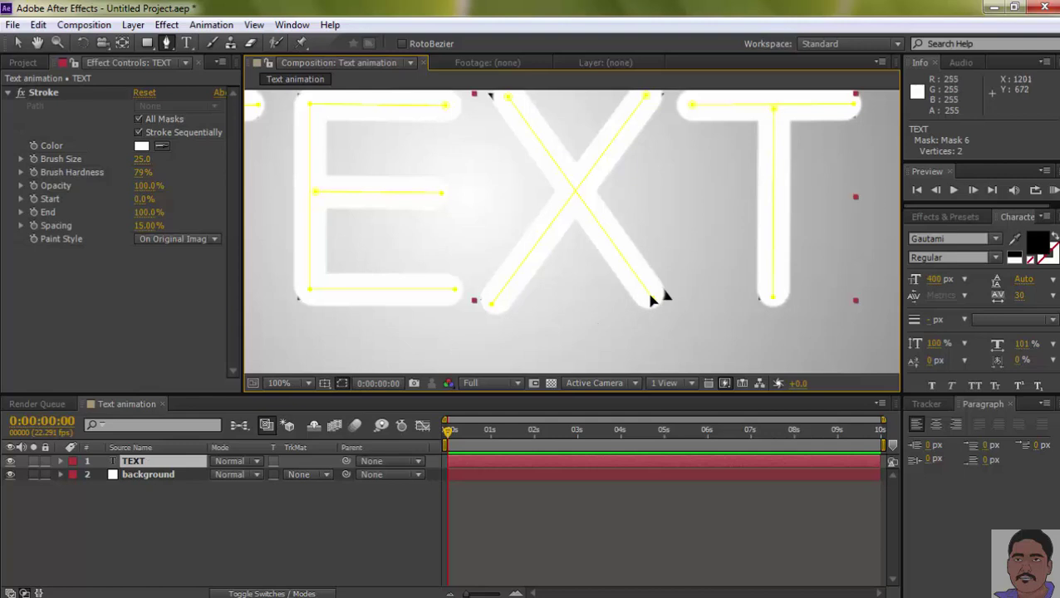
drag(653, 297, 660, 307)
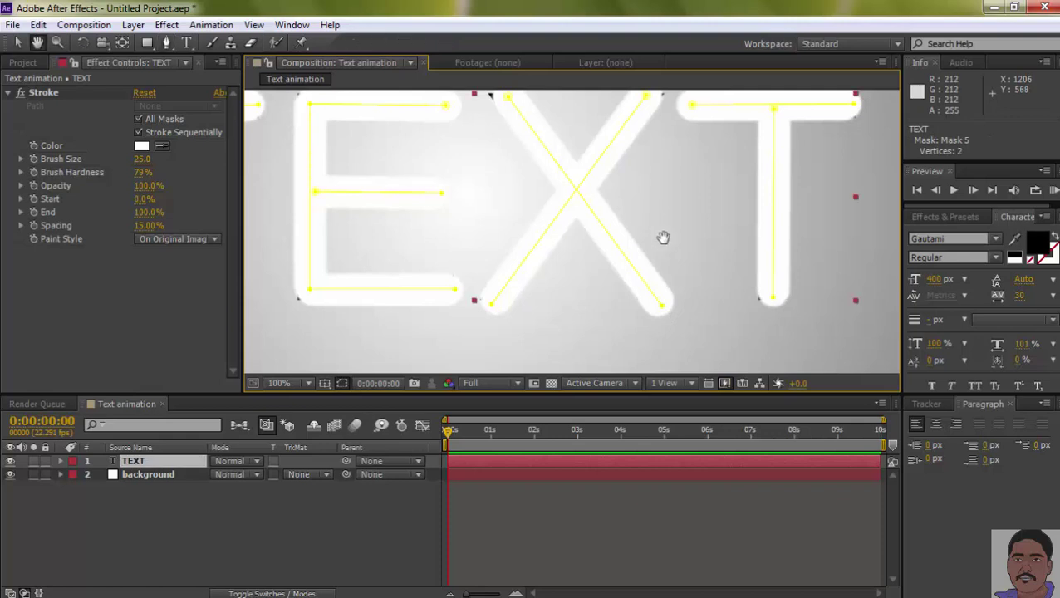
Step: Nudge the X's upper-right mask point, then zoom to 50% to show the whole word
drag(508, 100, 560, 214)
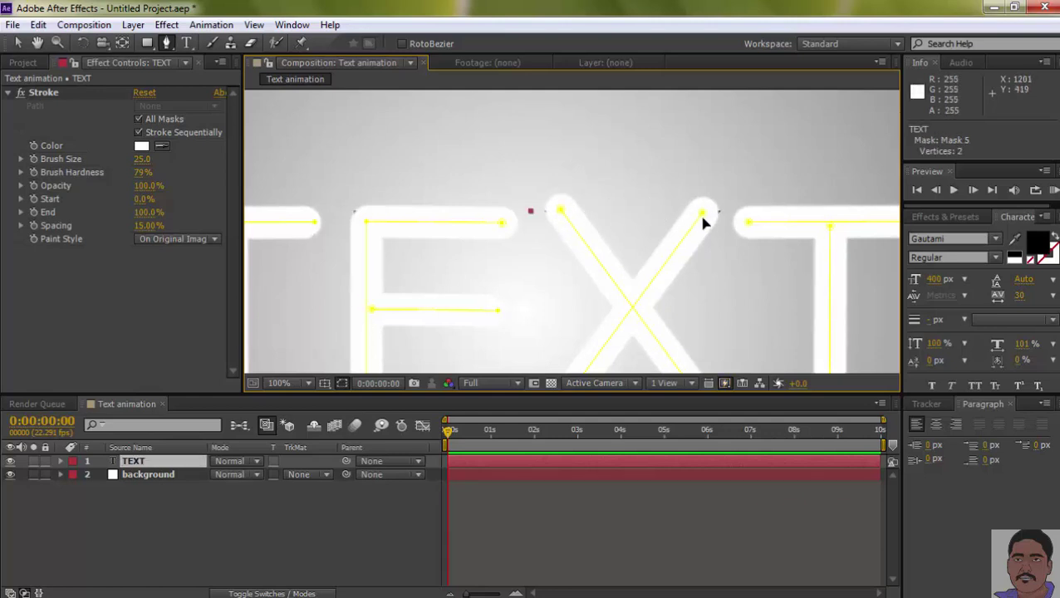
drag(699, 211, 703, 210)
mouse_move(738, 262)
mouse_down()
mouse_move(632, 200)
mouse_move(523, 170)
mouse_move(717, 190)
mouse_up()
drag(532, 166, 624, 177)
drag(564, 207, 652, 221)
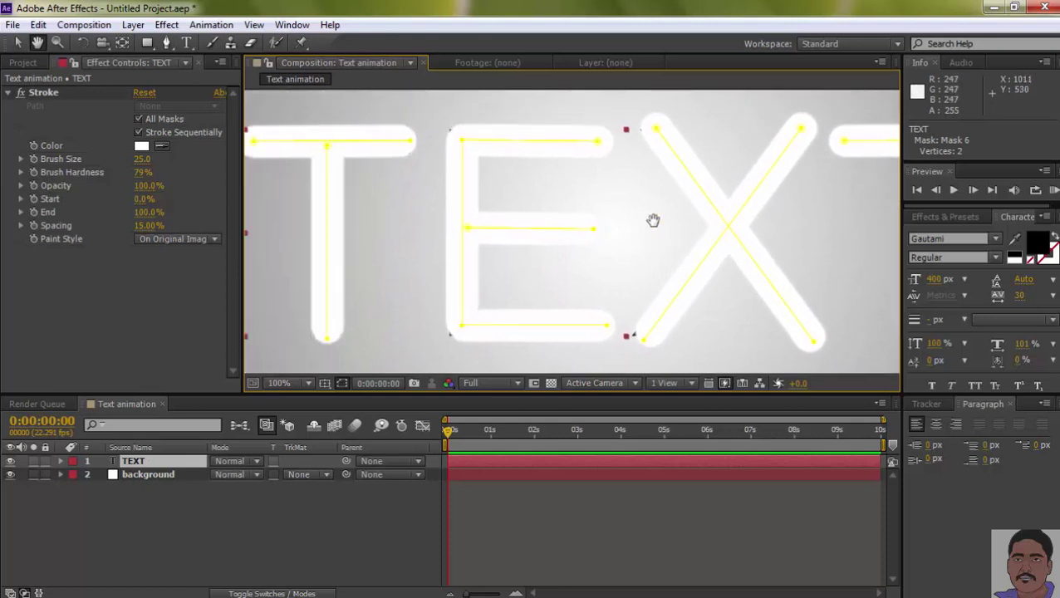
key(comma)
key(comma)
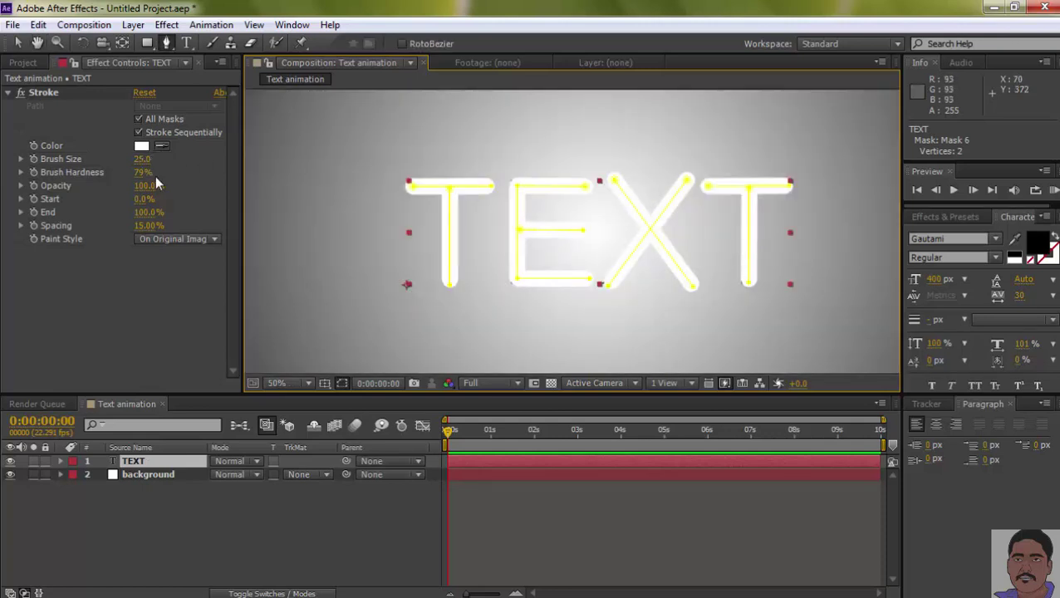
Step: Raise Brush Hardness to 80% and switch Paint Style to Reveal Original Image
mouse_move(142, 179)
mouse_down()
mouse_move(150, 172)
mouse_move(154, 182)
mouse_up()
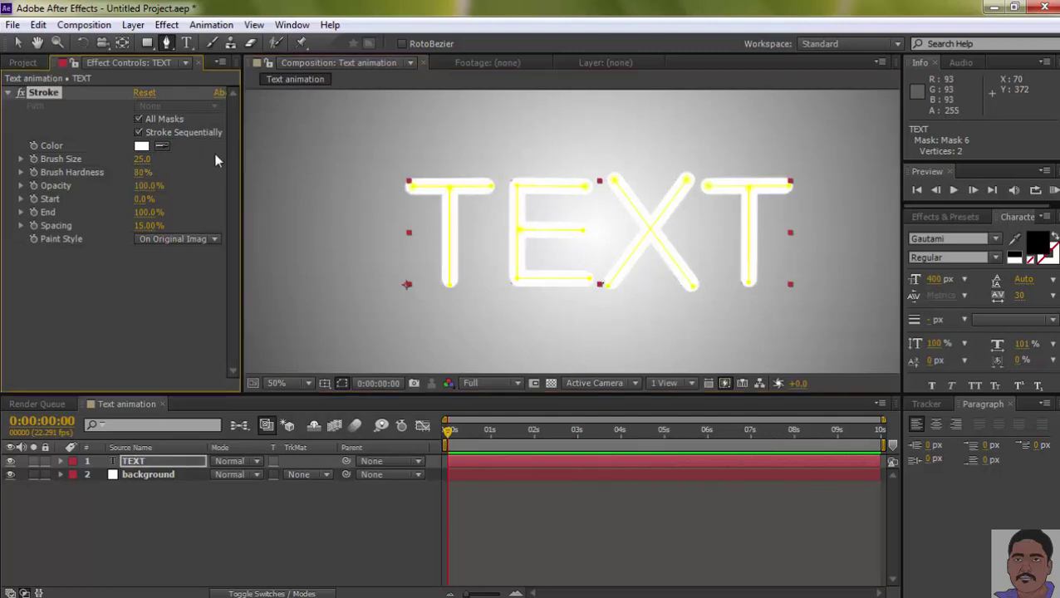
click(184, 242)
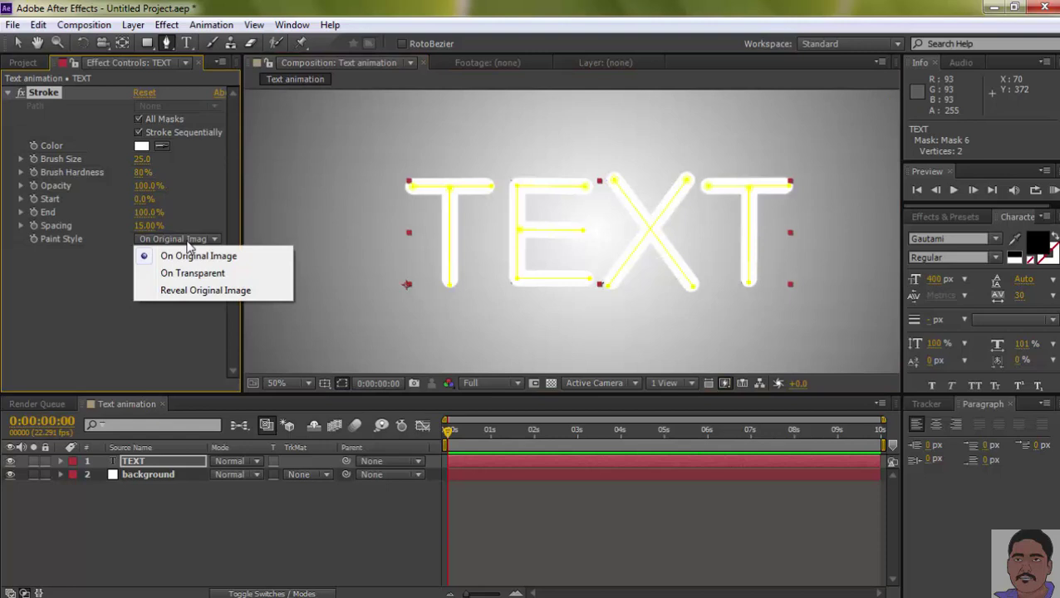
click(193, 293)
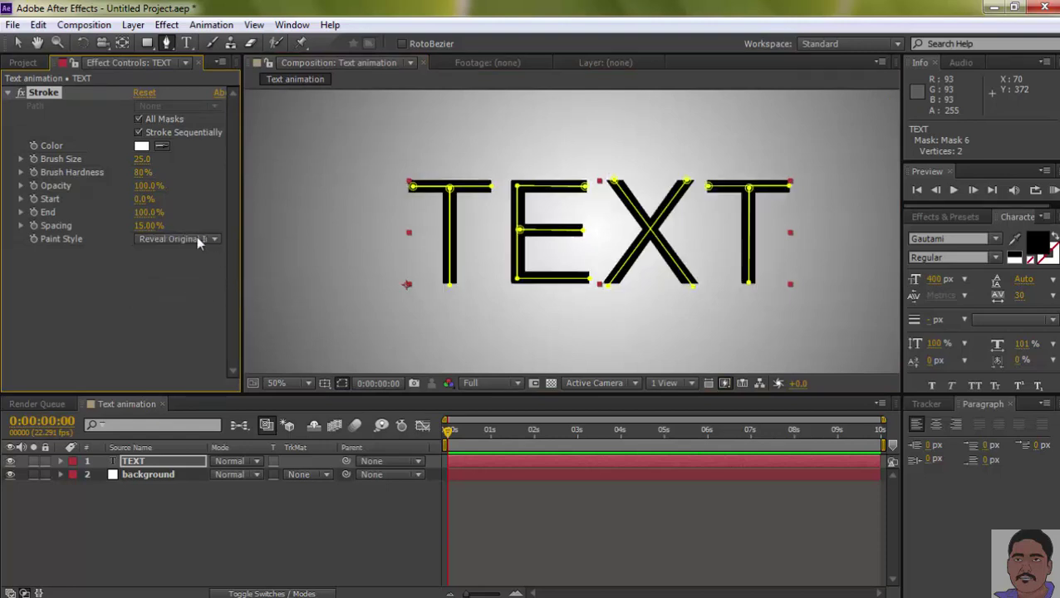
drag(151, 218, 100, 217)
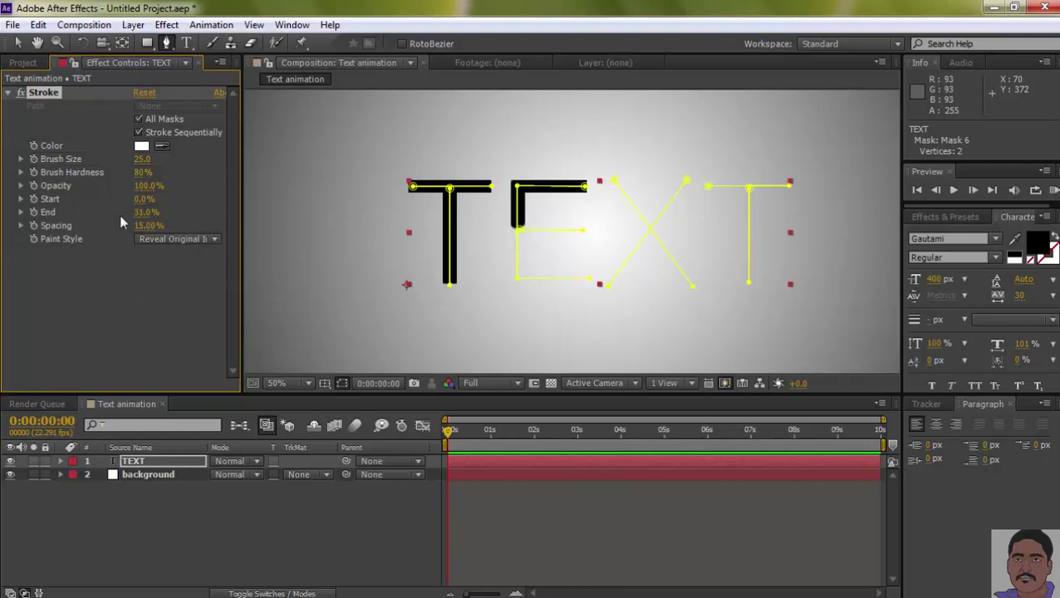
mouse_move(140, 217)
mouse_down()
mouse_move(153, 212)
mouse_move(139, 219)
mouse_up()
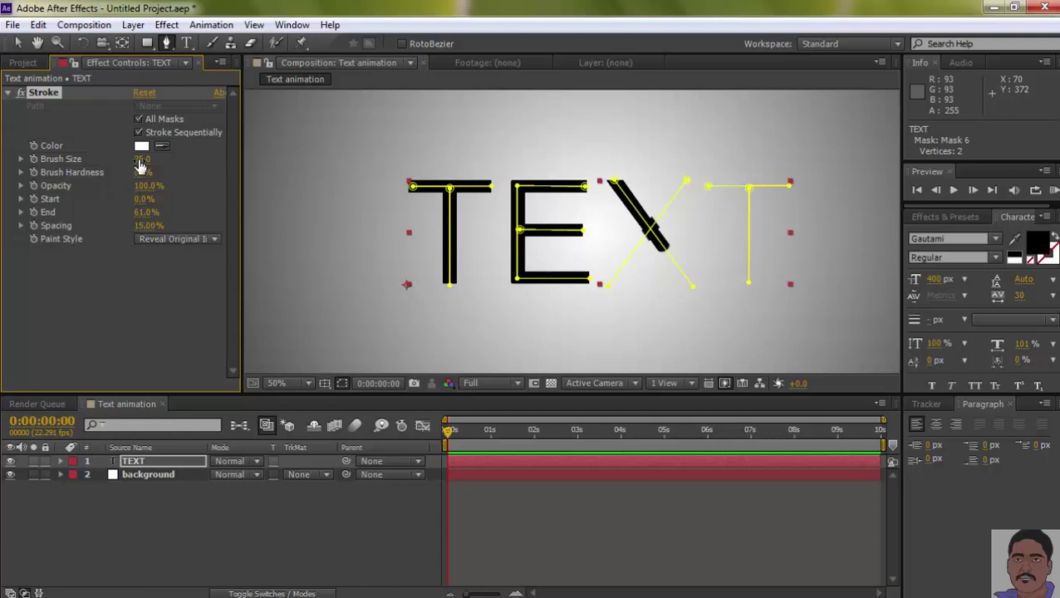
Step: Set Brush Size to 20 and Stroke End back to 100%
click(141, 163)
key(Return)
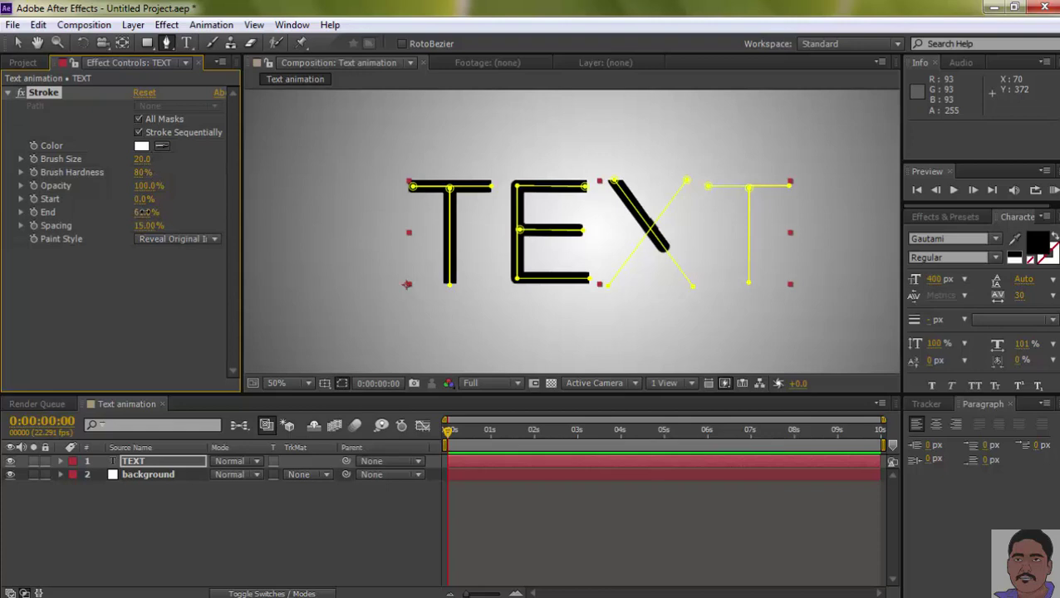
drag(144, 212, 166, 213)
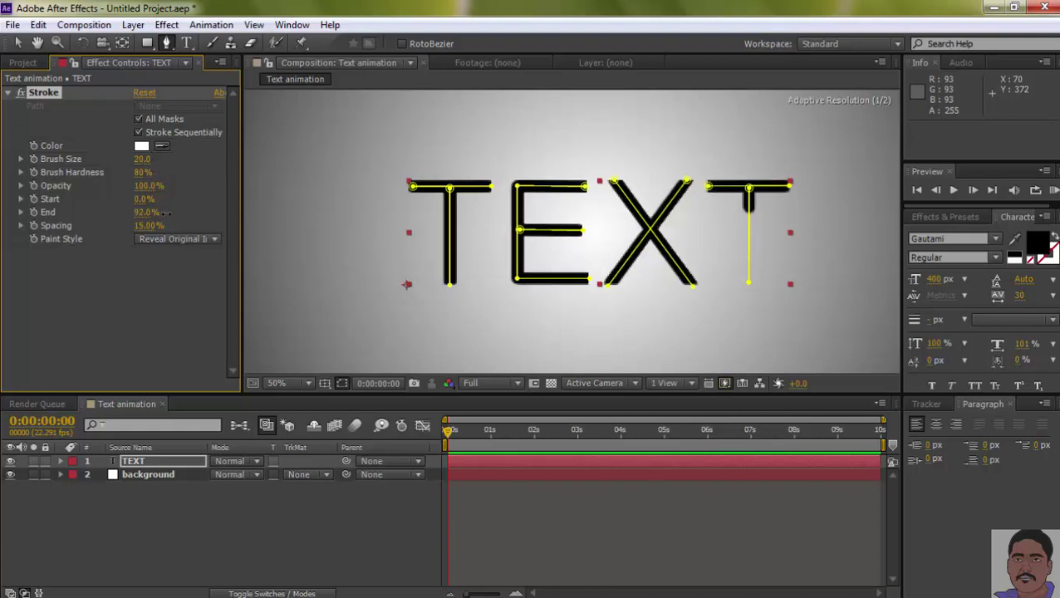
click(146, 213)
text(100)
key(Return)
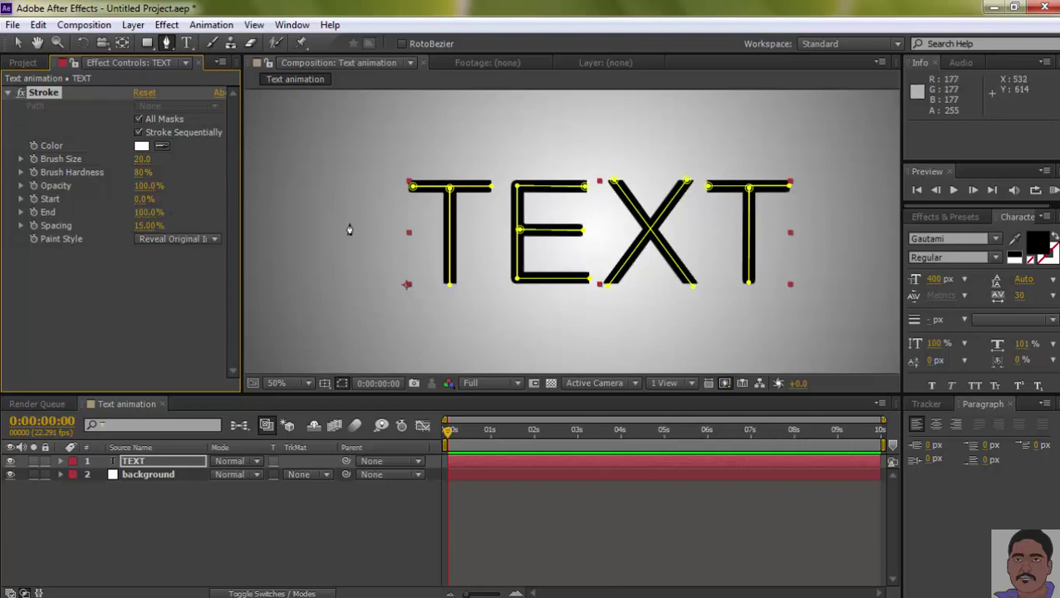
Step: Give the TEXT layer a Yellow label
click(141, 464)
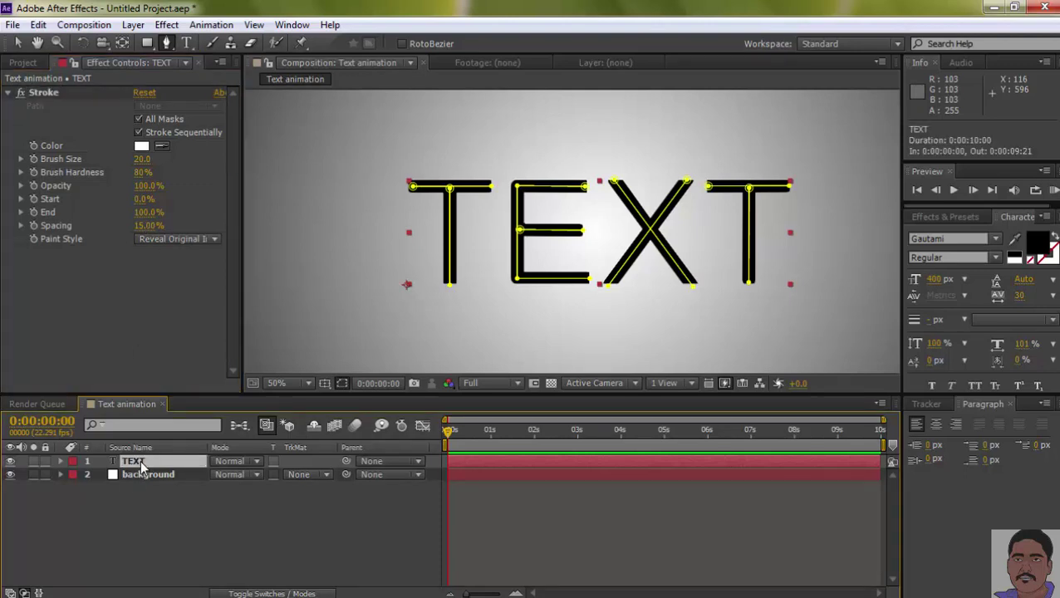
click(73, 463)
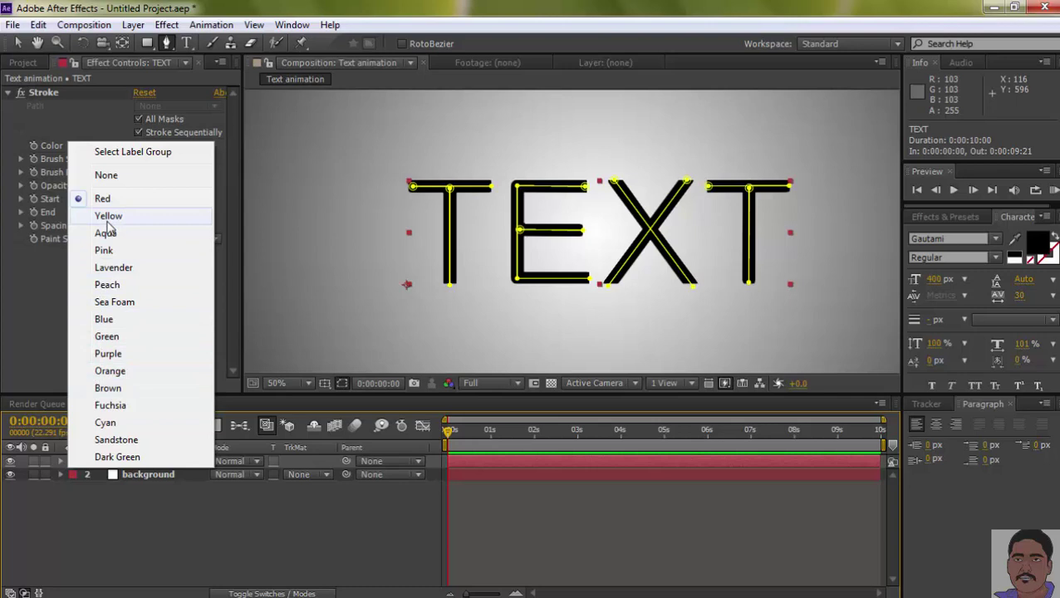
click(107, 218)
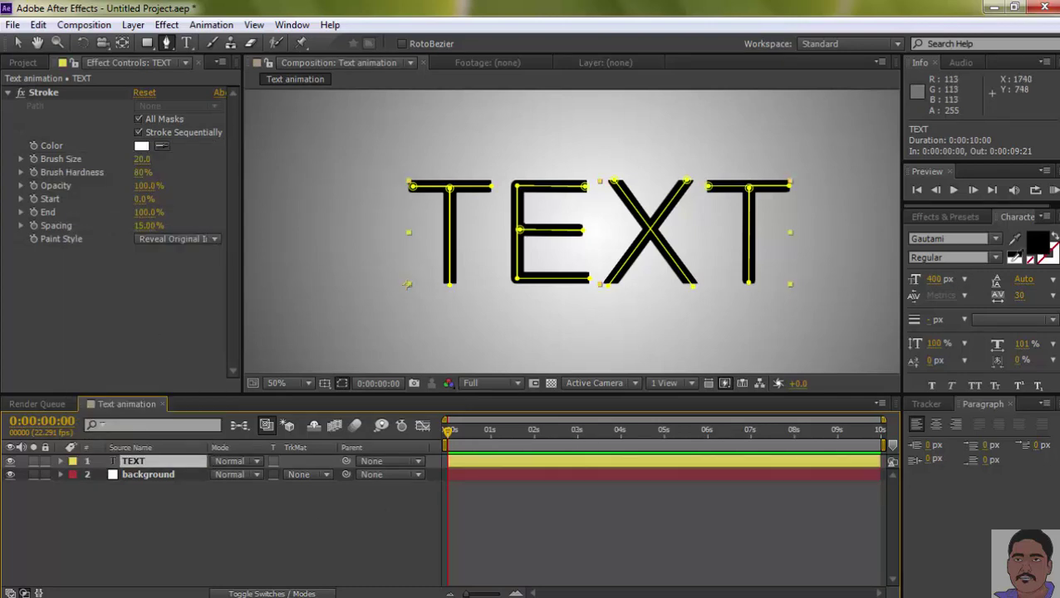
Step: Set the text fill colour to yellow FFF000
click(1038, 243)
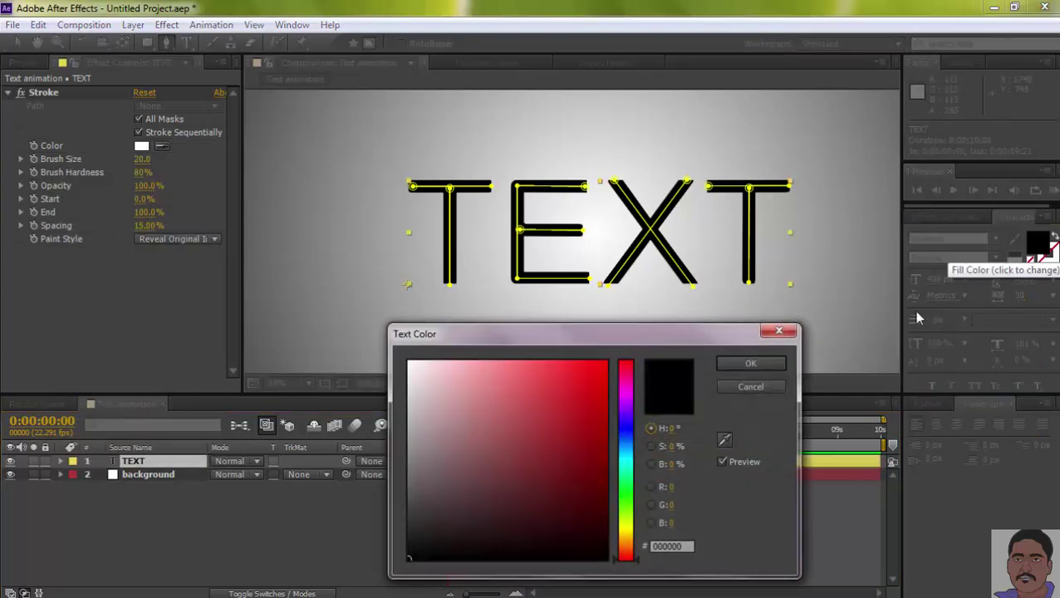
click(627, 529)
click(606, 363)
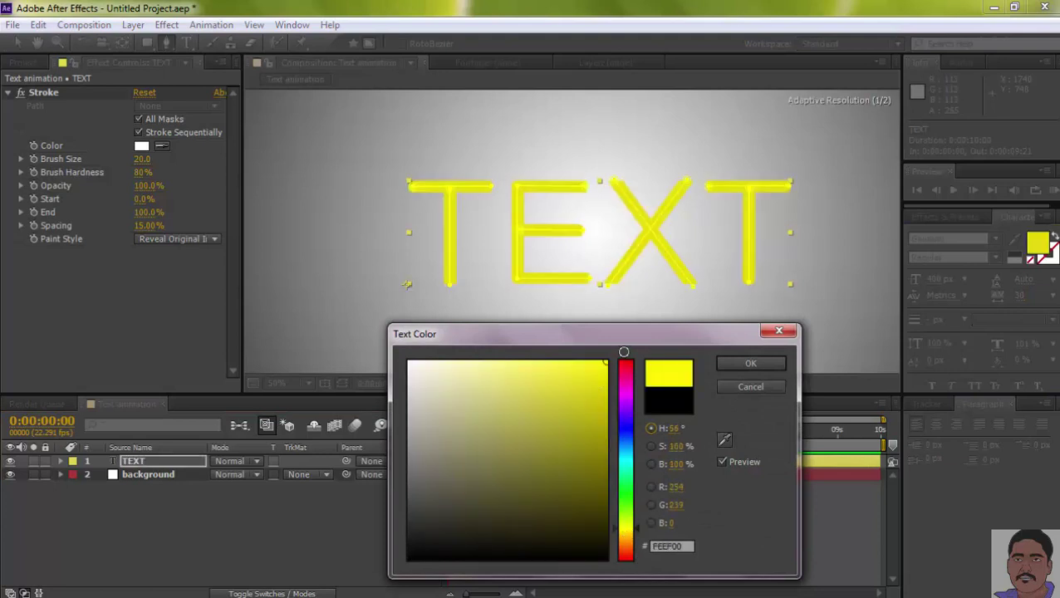
click(735, 365)
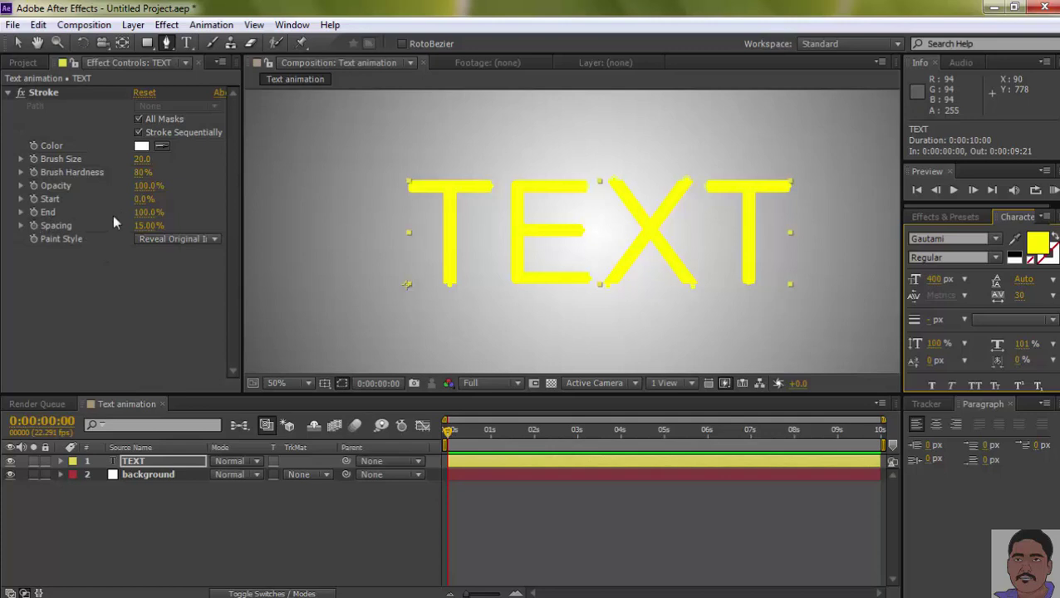
Step: Keyframe Stroke End from 0% at frame 0 to 100% at 3:21, then scrub to preview
drag(143, 212, 62, 211)
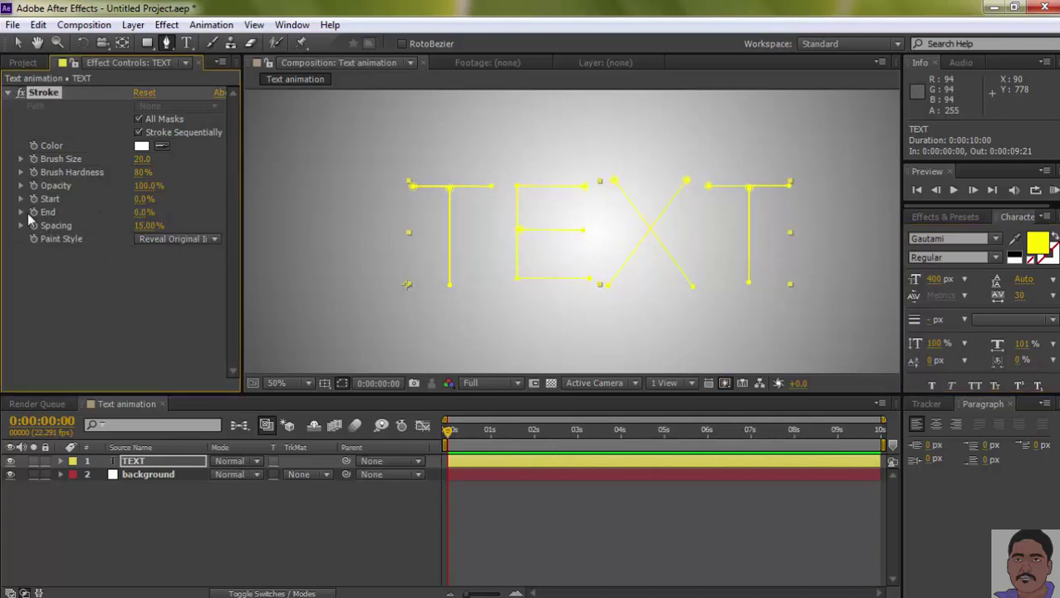
click(34, 213)
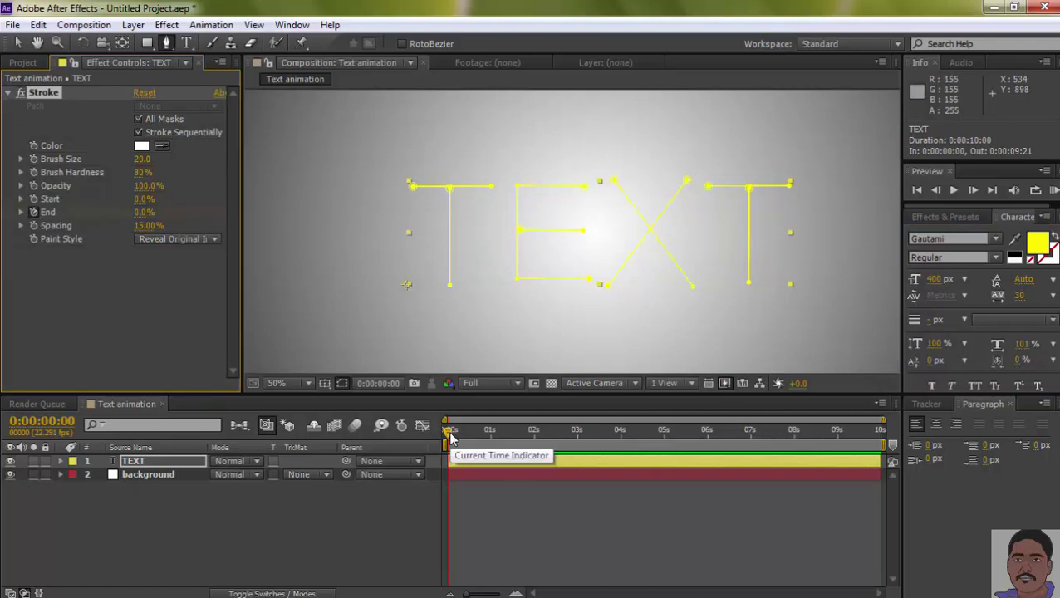
drag(449, 433, 626, 455)
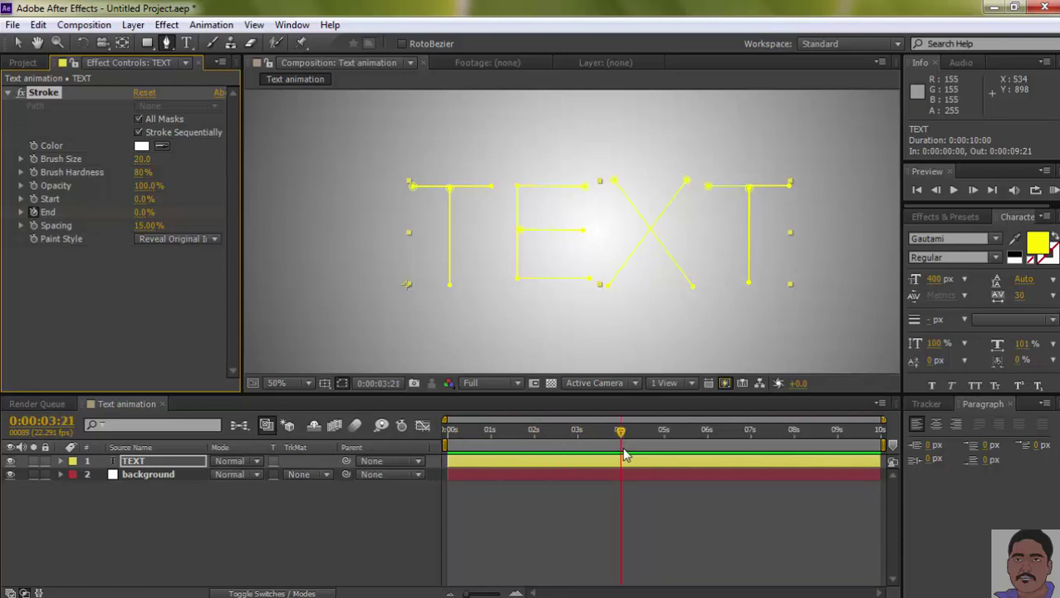
click(625, 456)
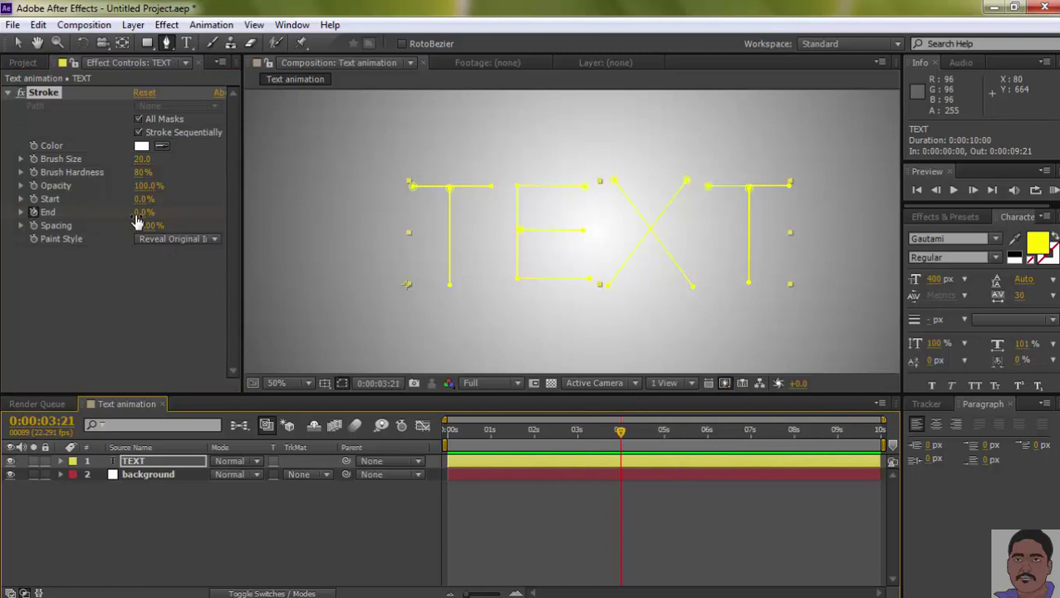
drag(137, 216, 233, 217)
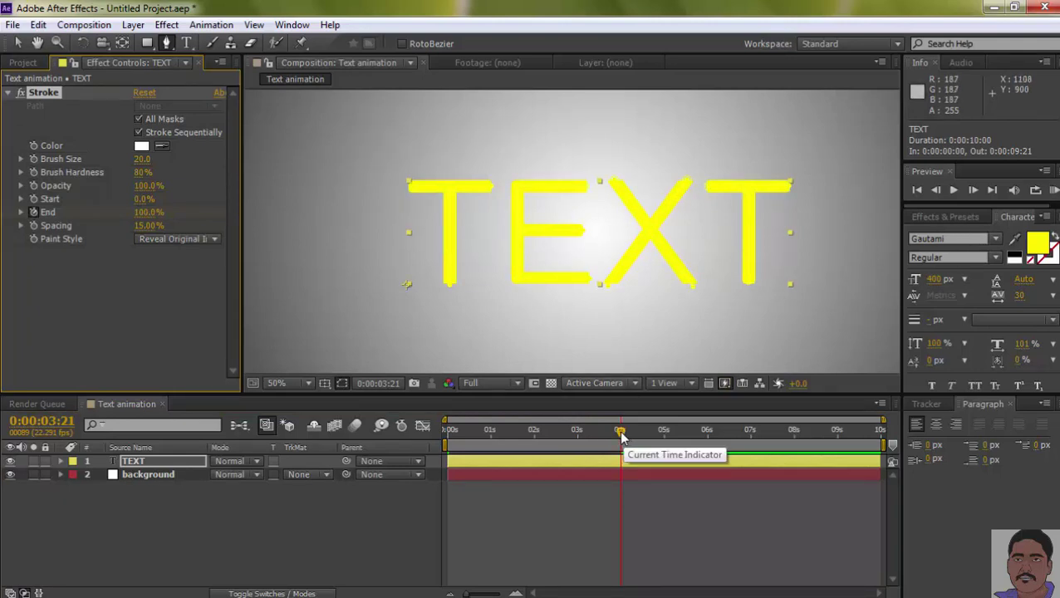
mouse_move(620, 433)
mouse_down()
mouse_move(465, 453)
mouse_move(604, 455)
mouse_move(448, 455)
mouse_up()
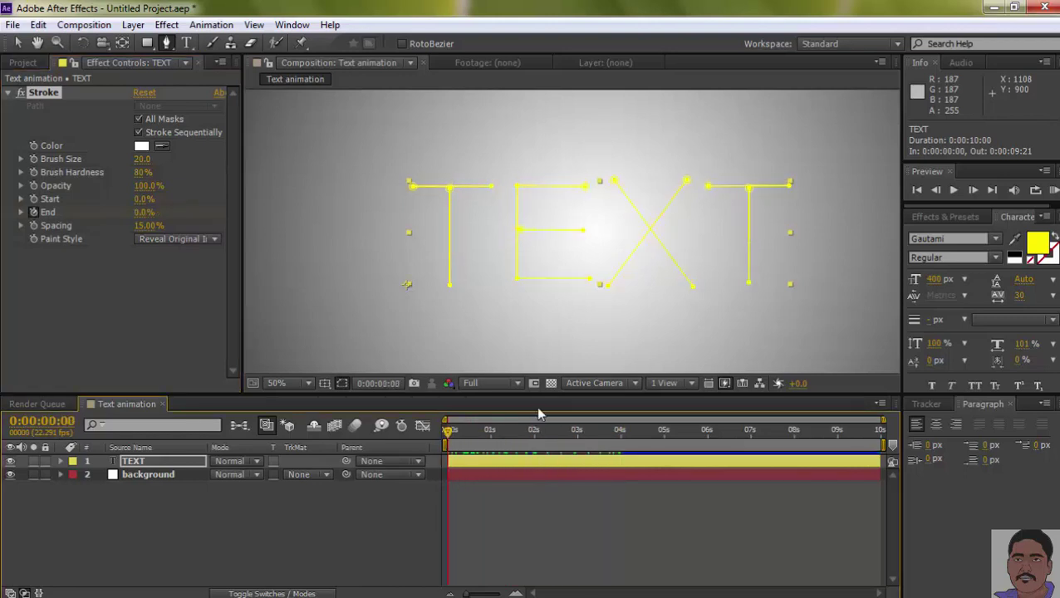
Step: Select the TEXT layer and duplicate it three times with Ctrl+D
click(150, 475)
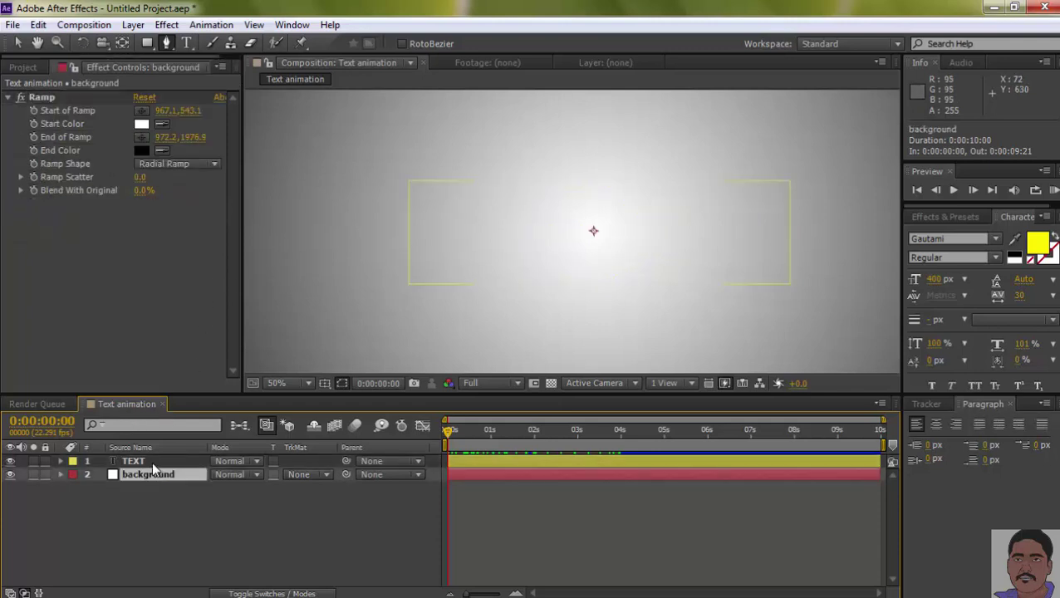
click(151, 461)
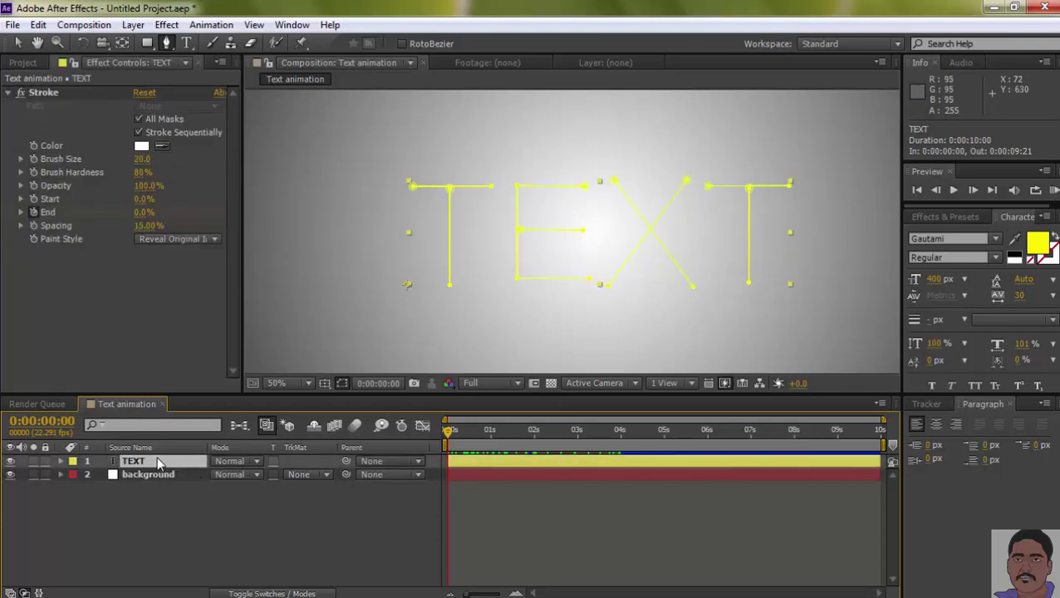
key(ctrl+d)
key(ctrl+d)
key(ctrl+d)
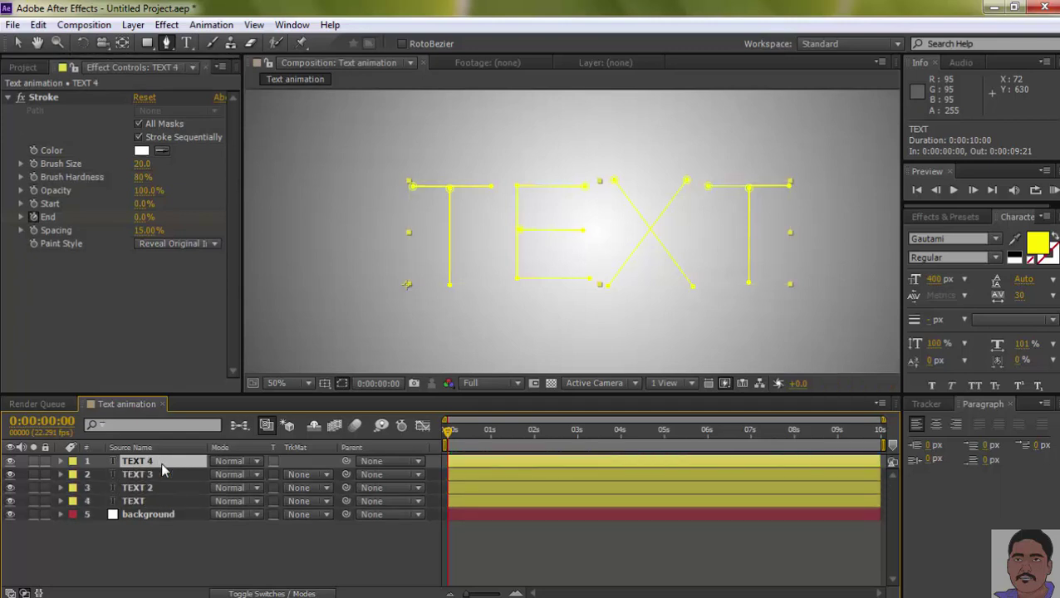
key(ctrl+d)
key(ctrl+d)
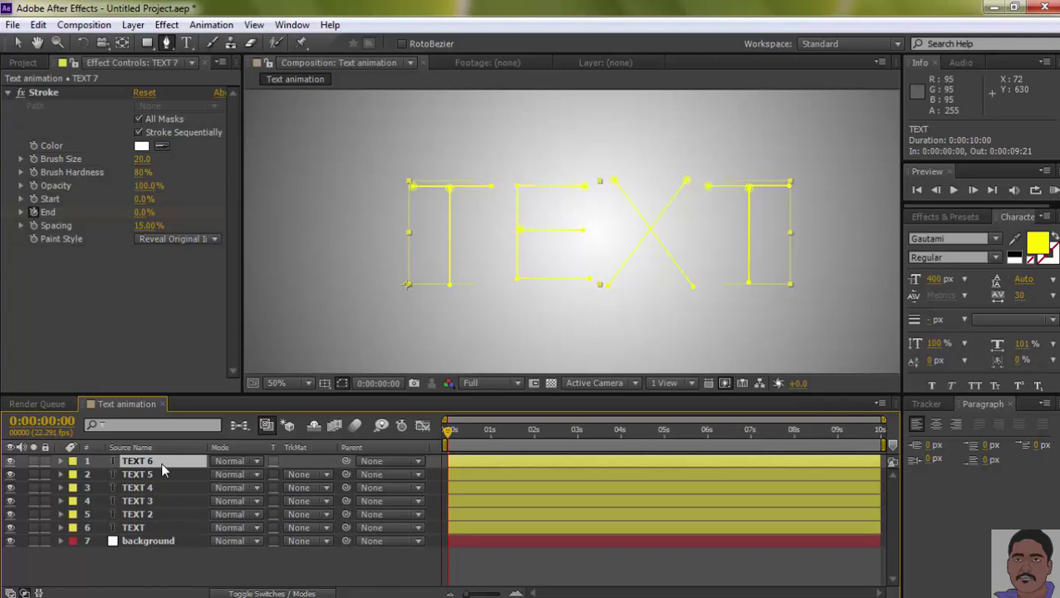
key(ctrl+d)
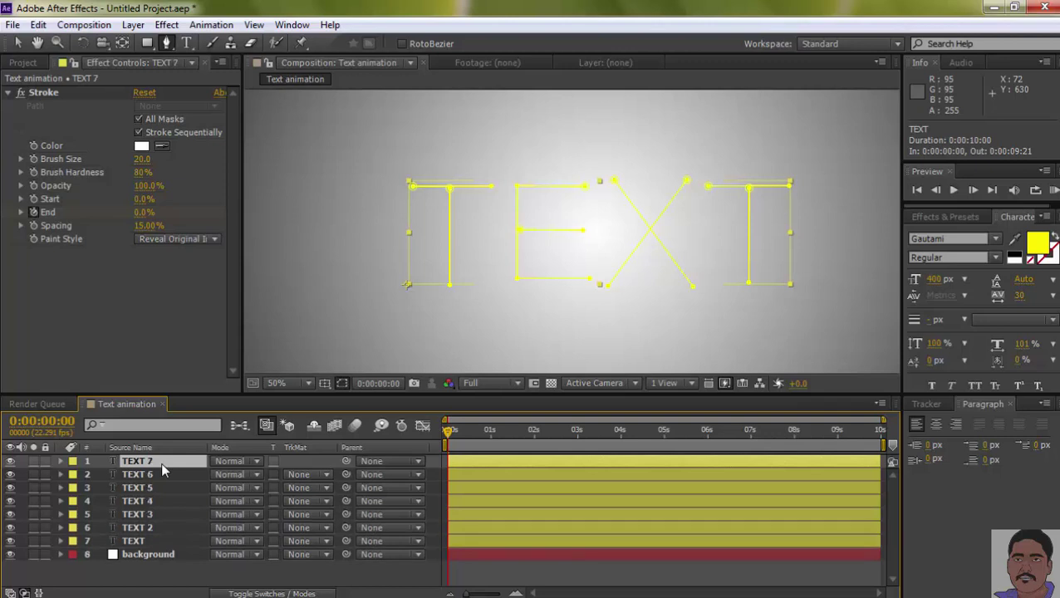
Step: Give the TEXT layer an aqua label and an aqua text fill colour
click(74, 541)
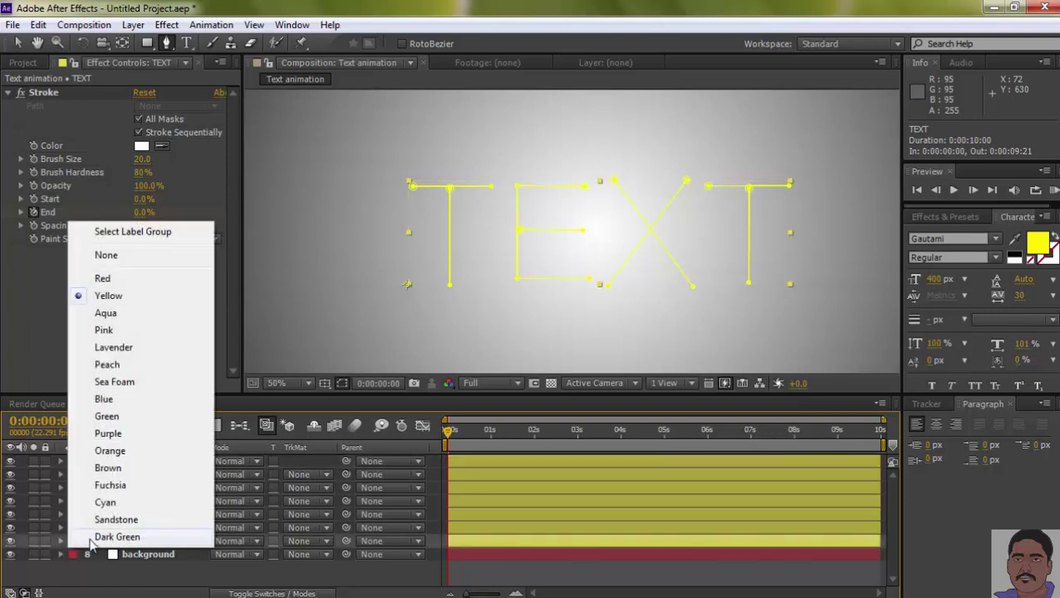
click(95, 318)
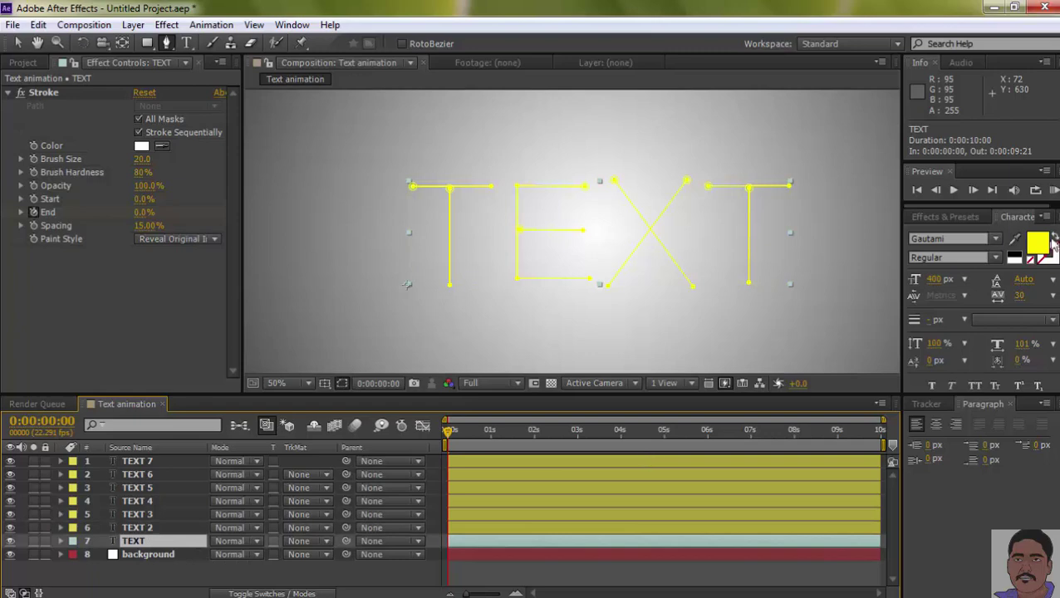
click(1038, 243)
click(628, 467)
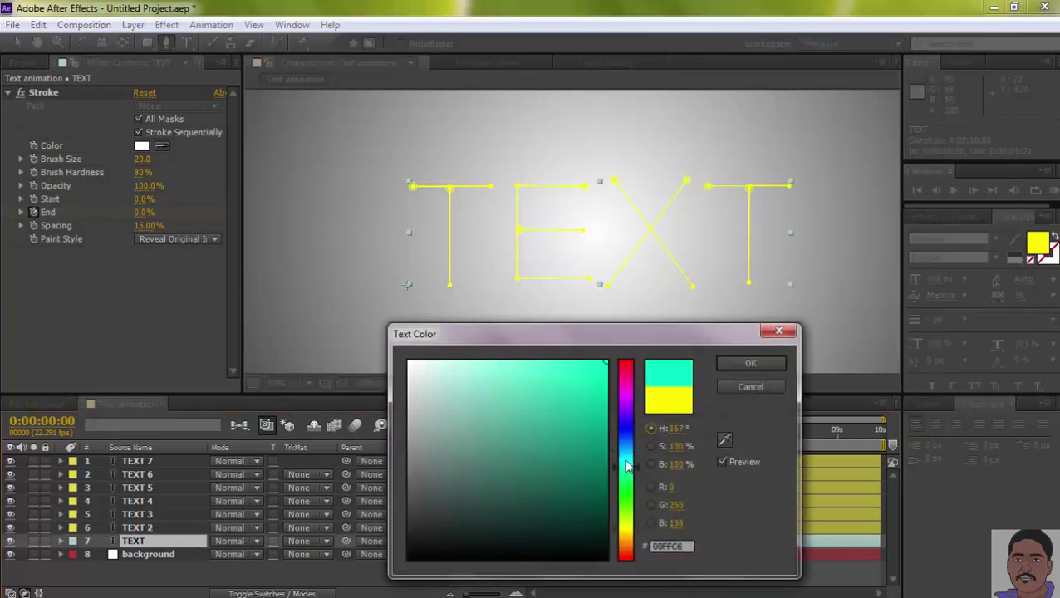
click(747, 366)
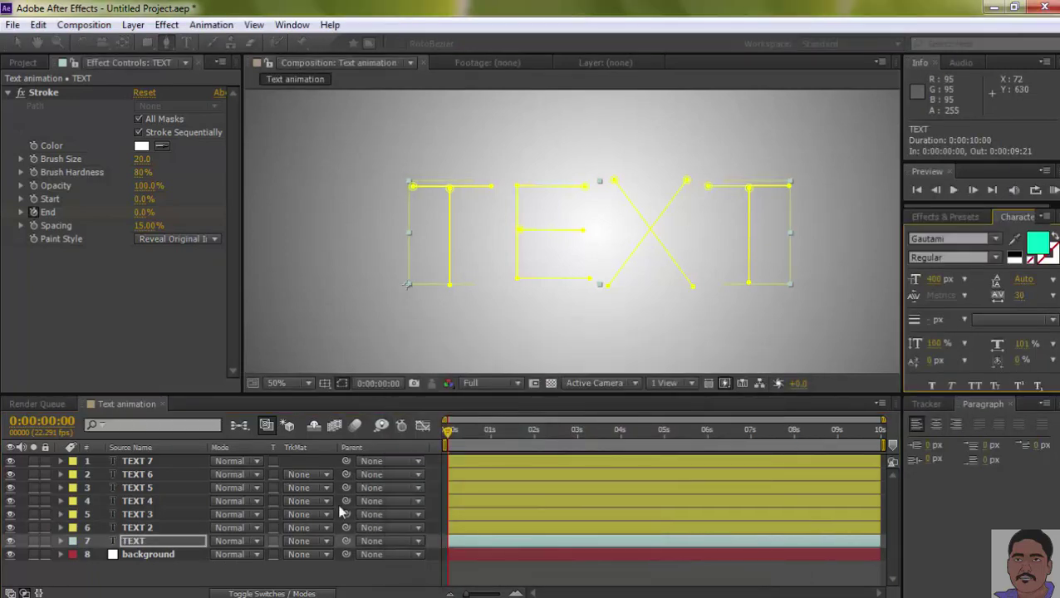
Step: Give TEXT 2 a pink label and a magenta text fill colour
click(72, 529)
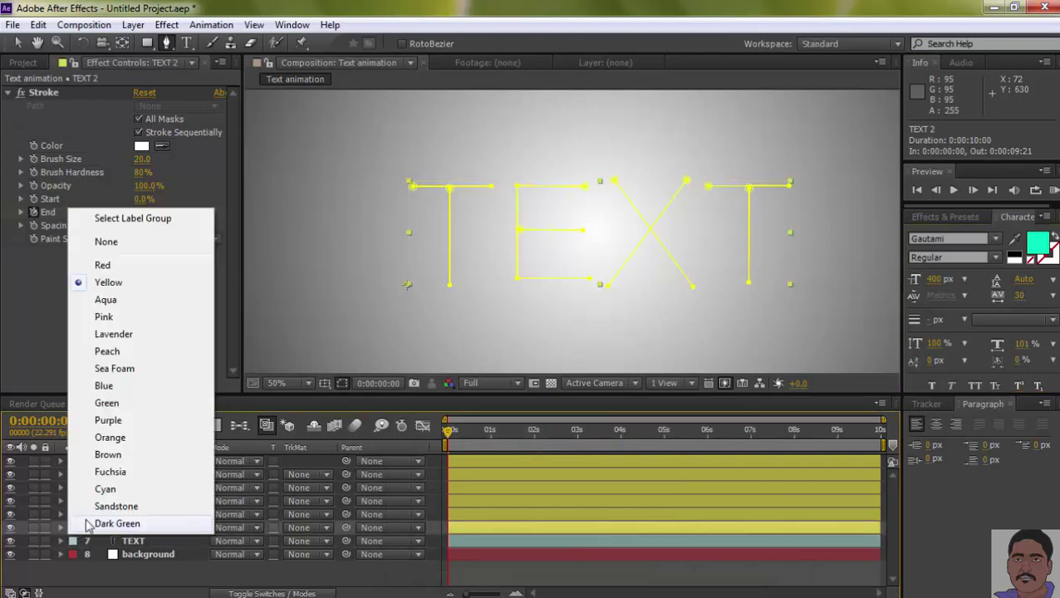
click(104, 318)
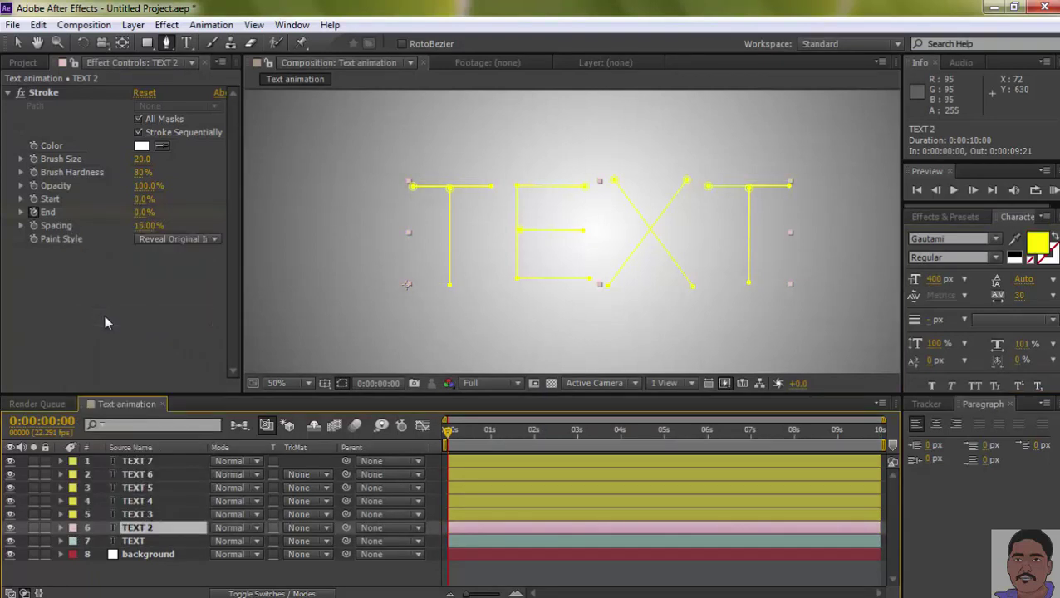
click(1038, 241)
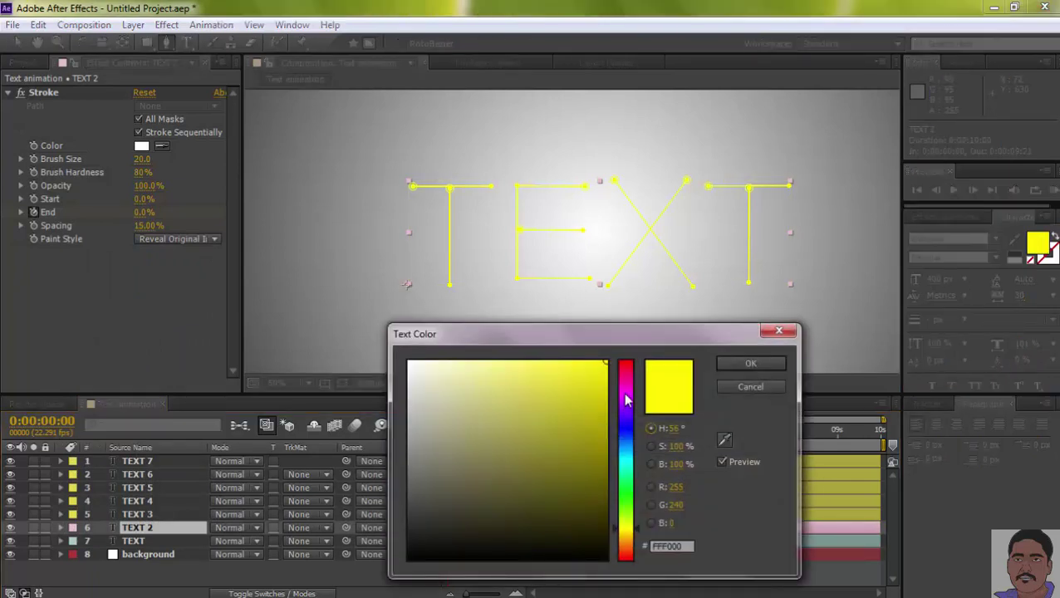
click(627, 394)
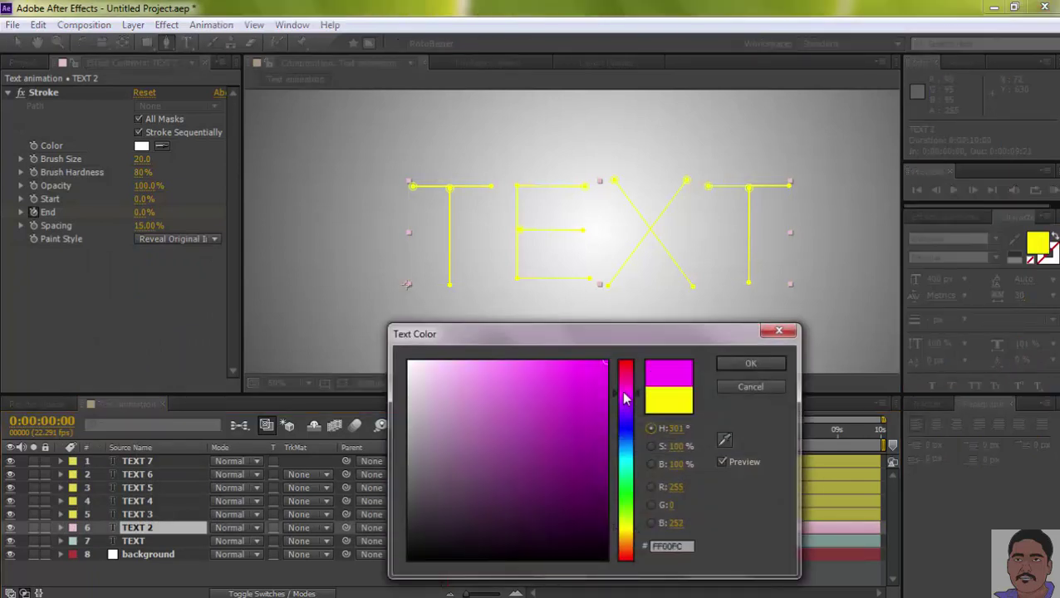
click(750, 364)
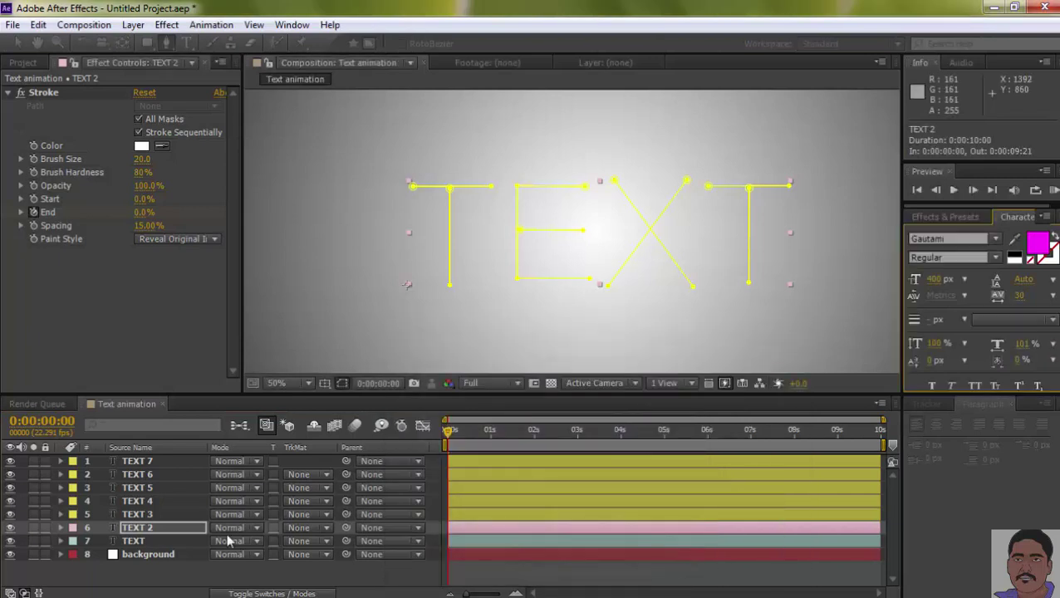
Step: Give TEXT 3 a blue label and 0036FF blue text fill
click(73, 514)
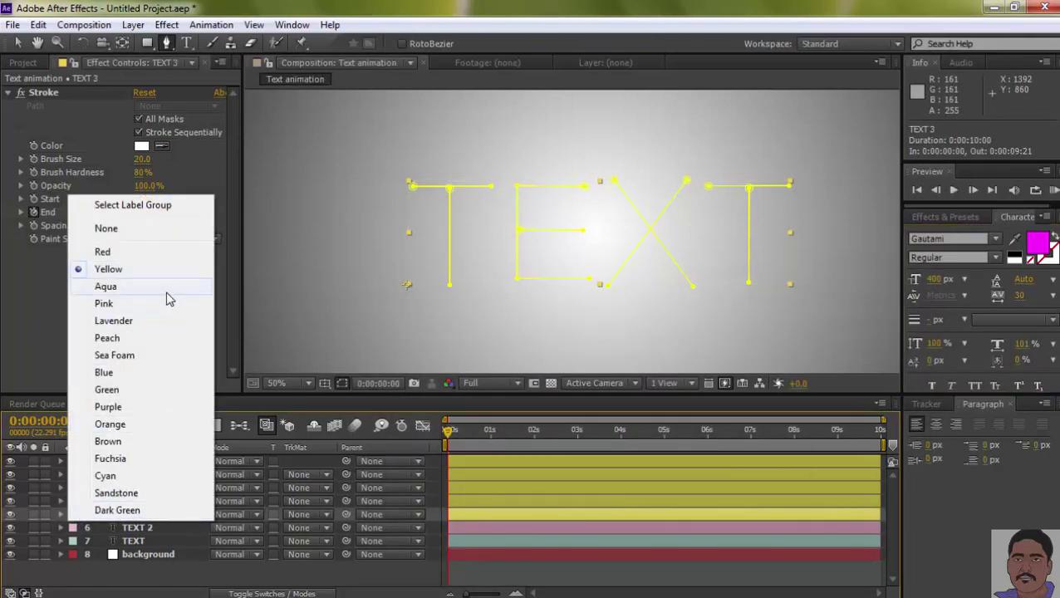
click(107, 374)
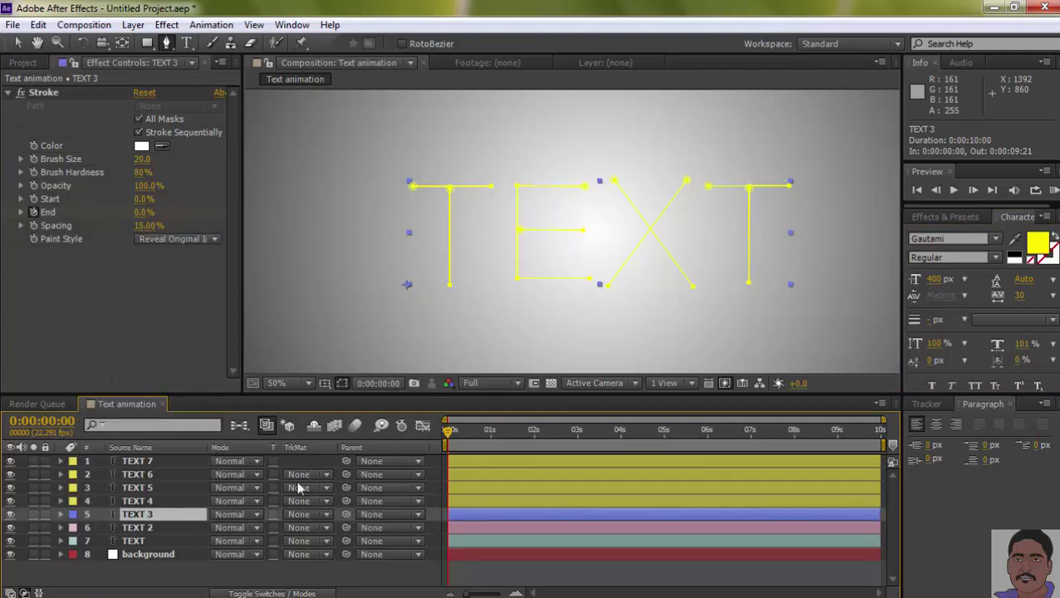
click(1038, 241)
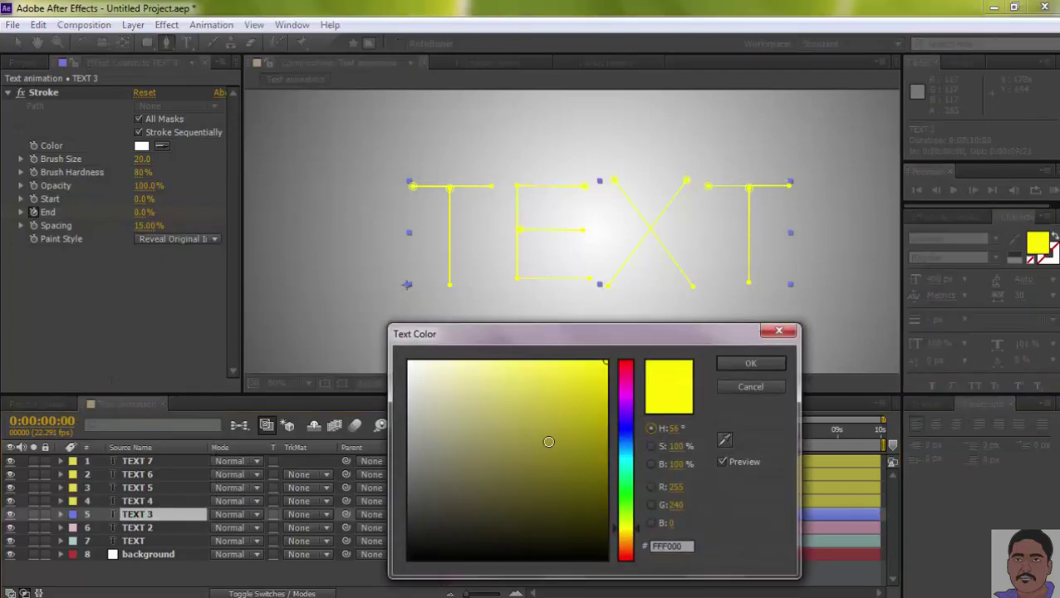
click(628, 441)
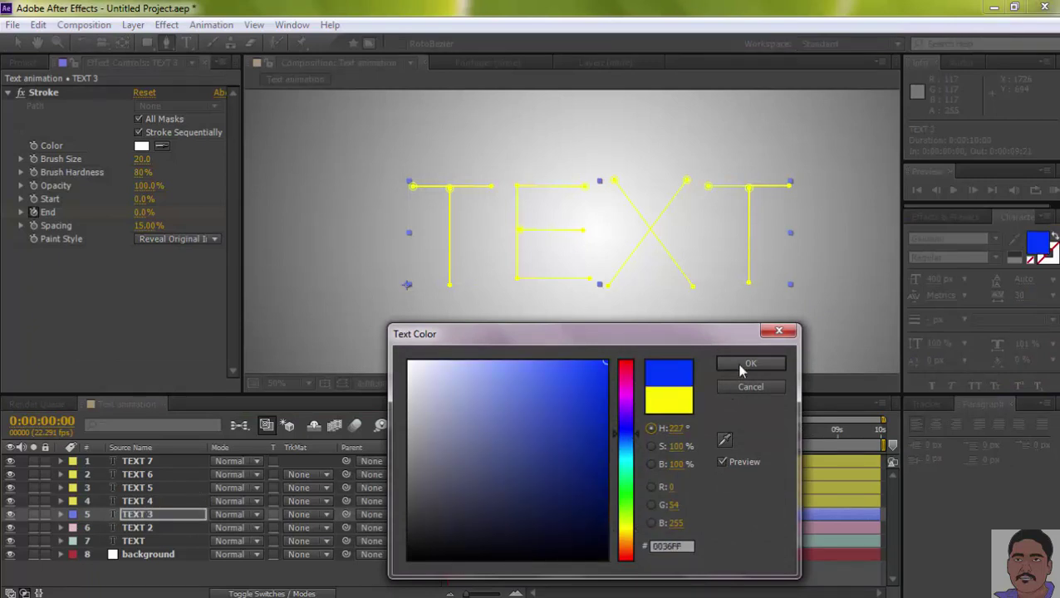
click(745, 365)
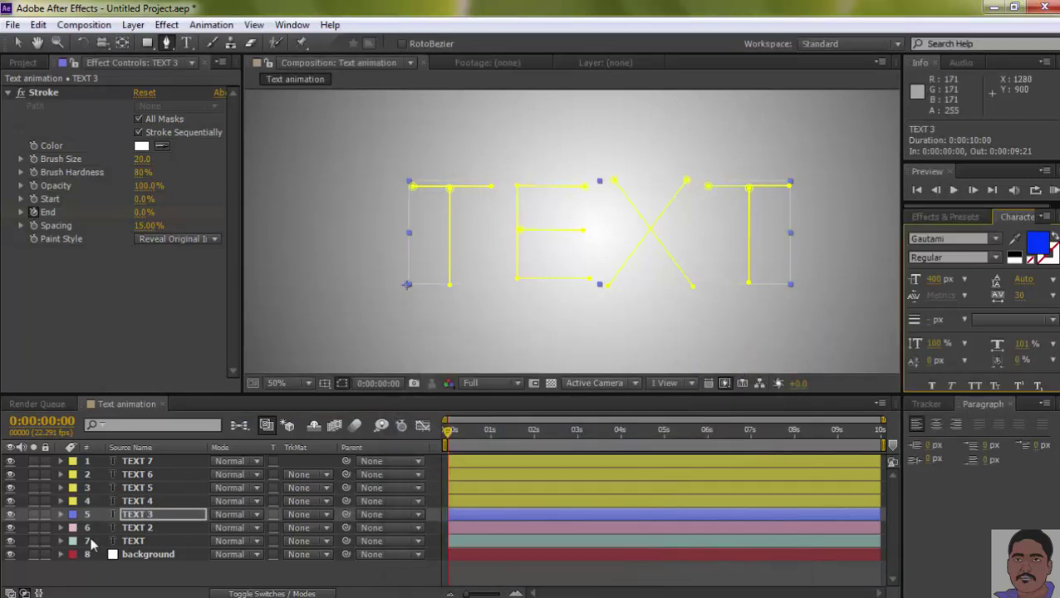
Step: Give TEXT 4 a green label and a bright green text fill
click(73, 501)
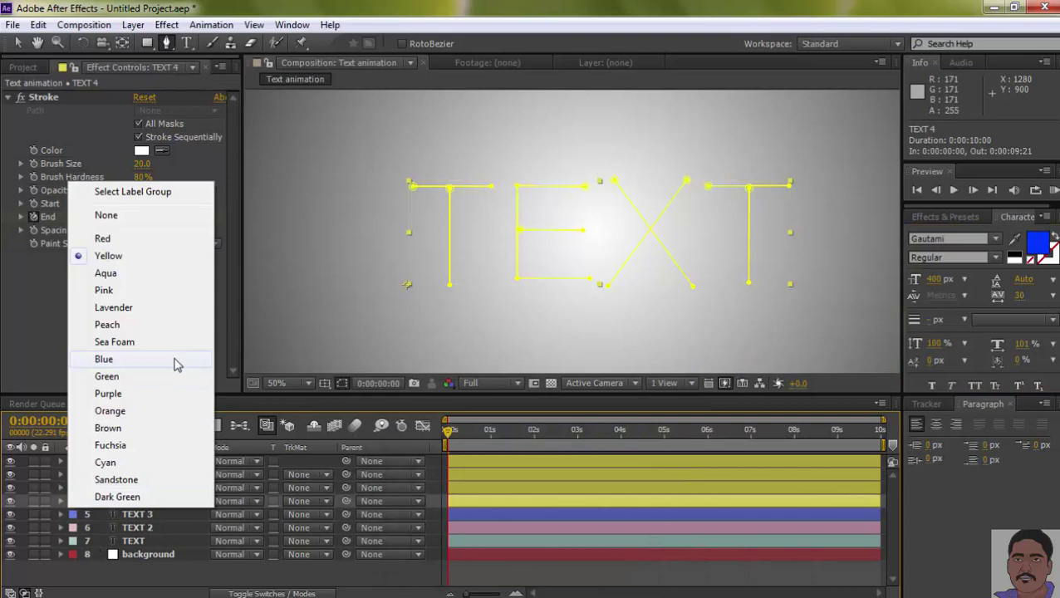
click(114, 379)
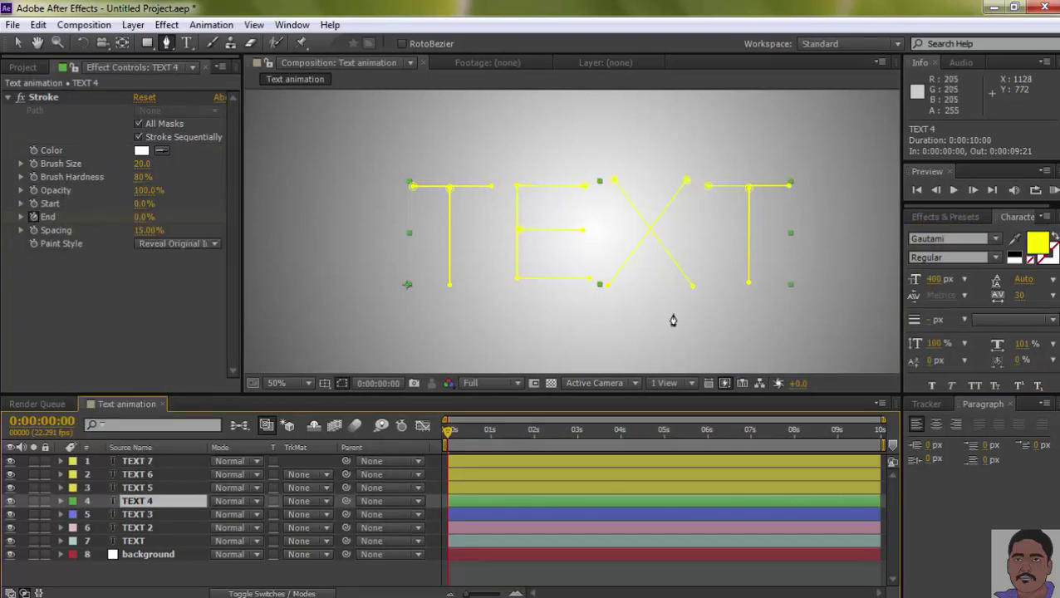
click(1036, 244)
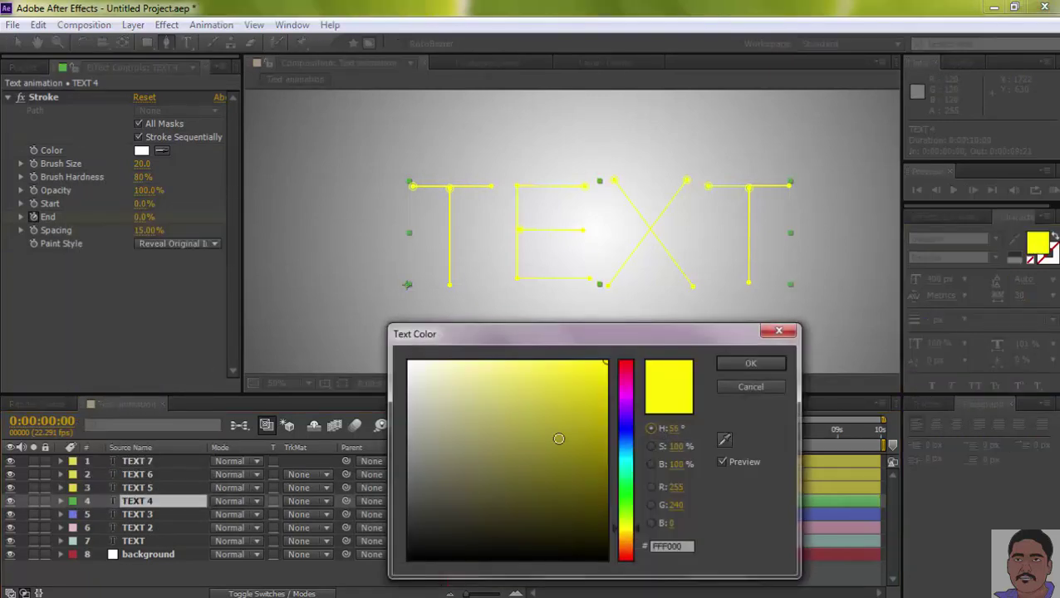
click(627, 500)
drag(570, 397, 614, 374)
click(752, 366)
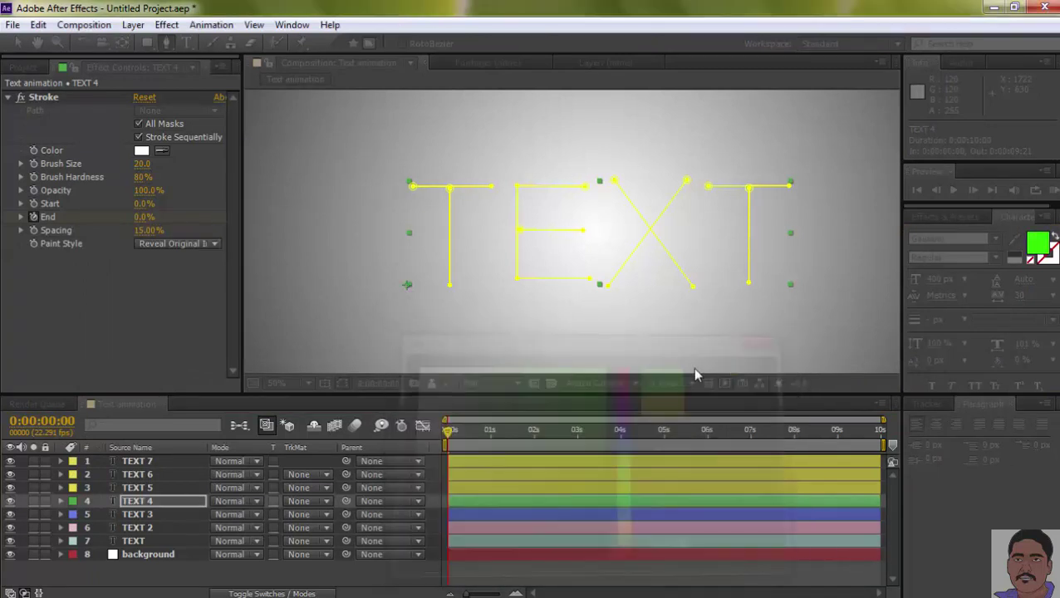
Step: Give TEXT 5 an orange label and an orange text fill
click(74, 487)
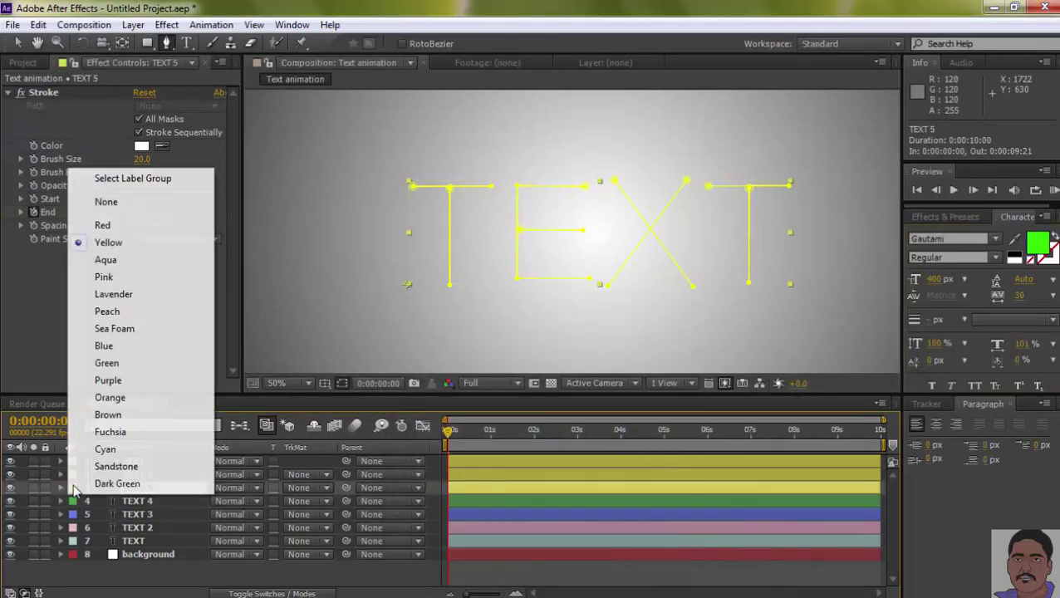
click(113, 398)
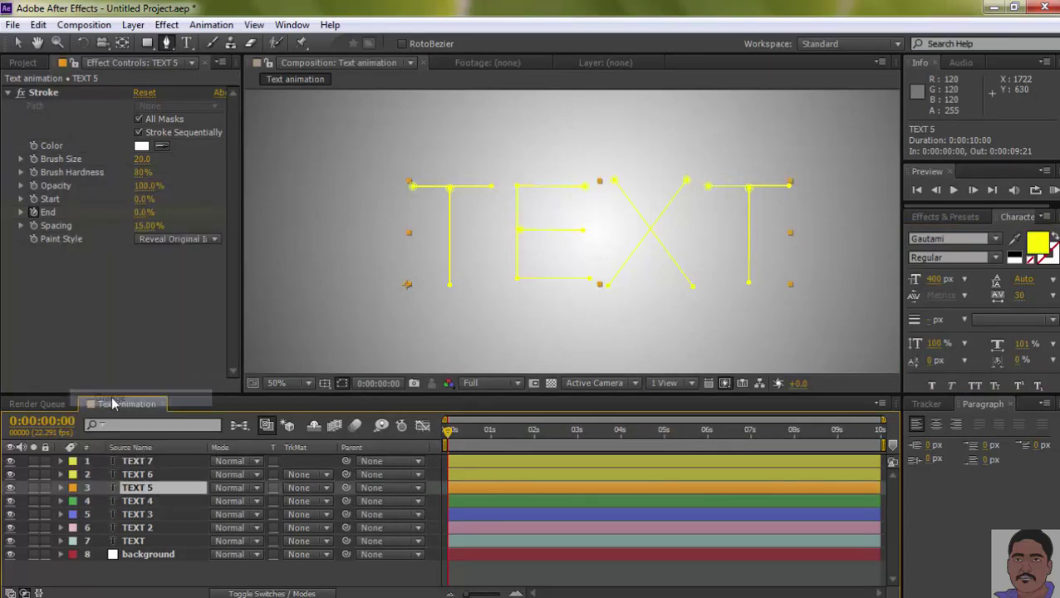
click(1037, 245)
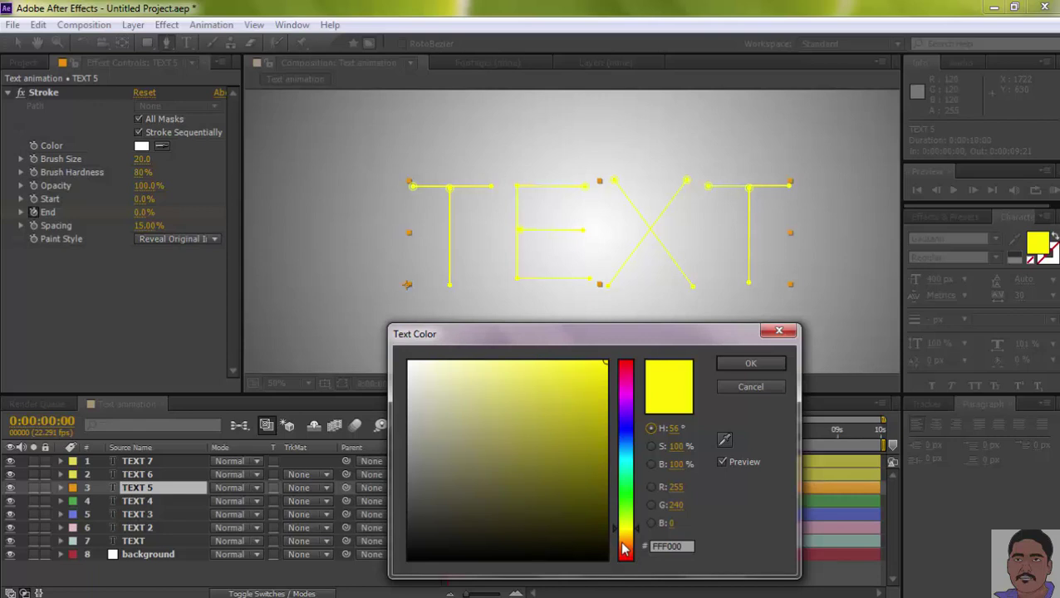
drag(625, 549, 625, 542)
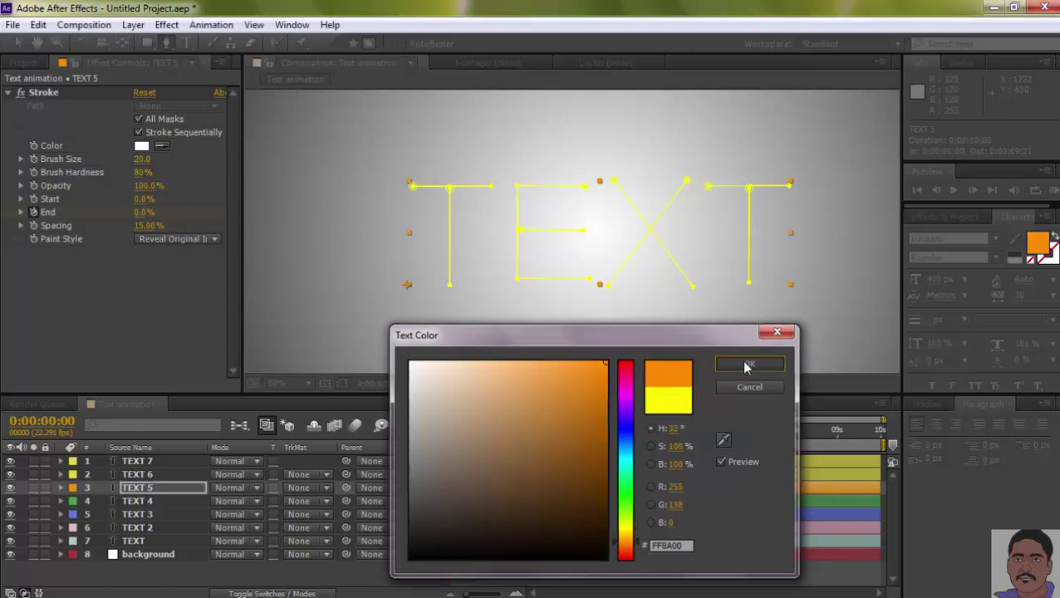
click(750, 364)
Step: Give TEXT 6 the Cyan label and a cyan text fill
click(72, 475)
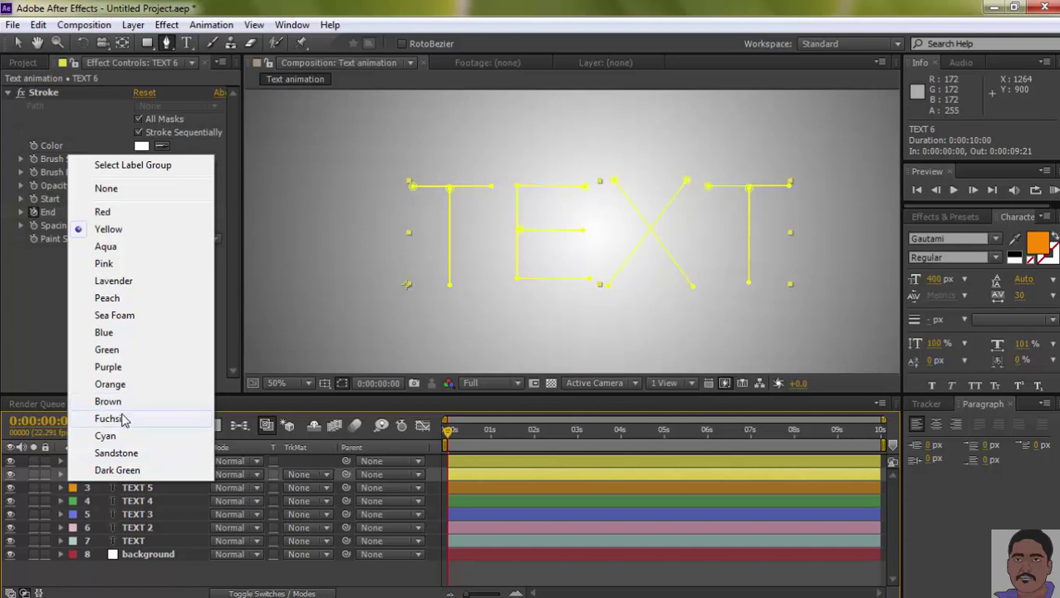
click(103, 437)
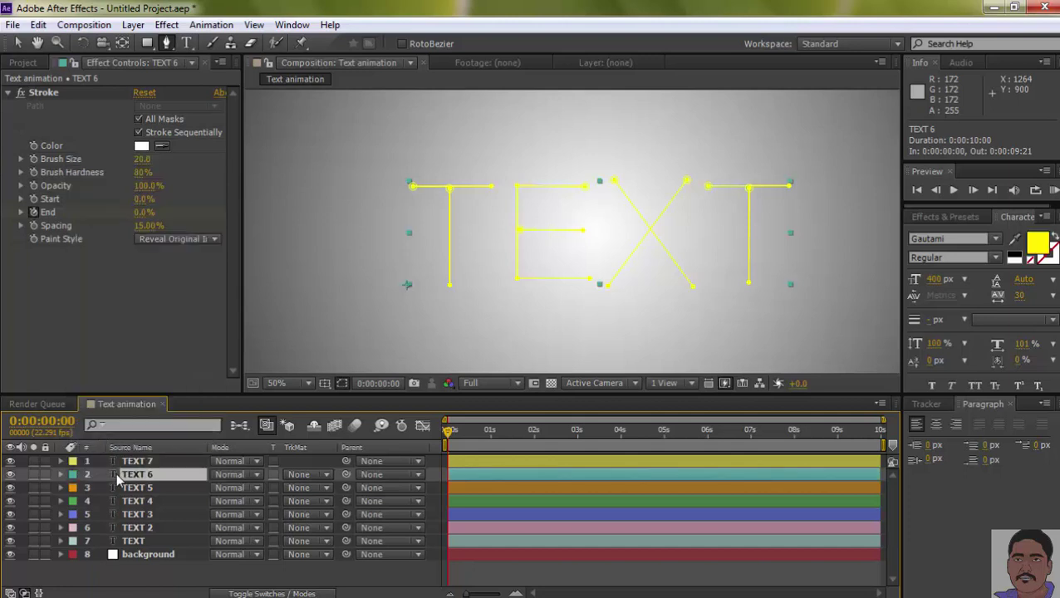
click(1037, 242)
click(624, 449)
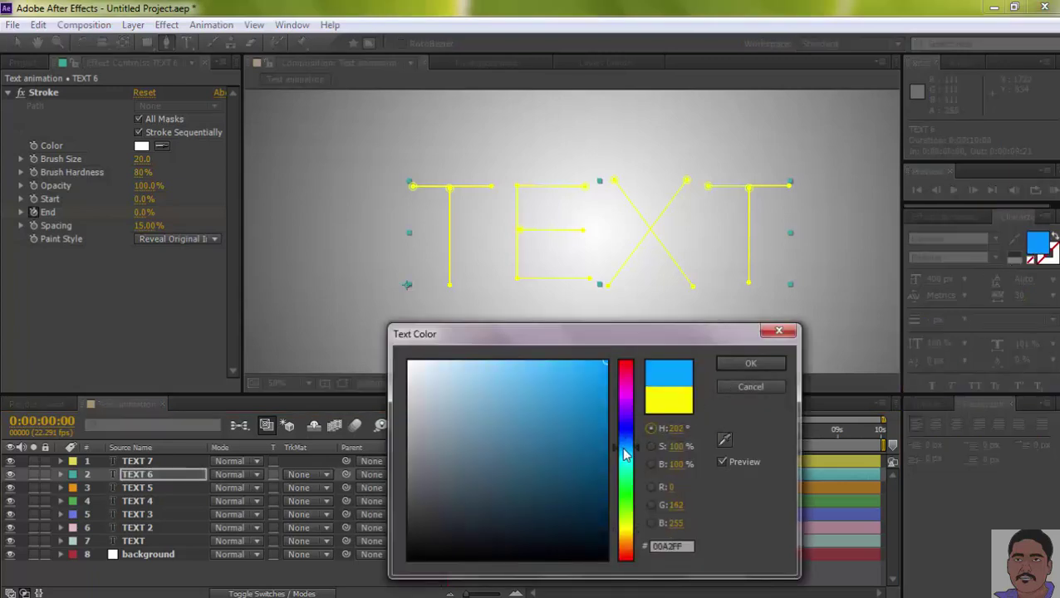
drag(624, 453, 632, 455)
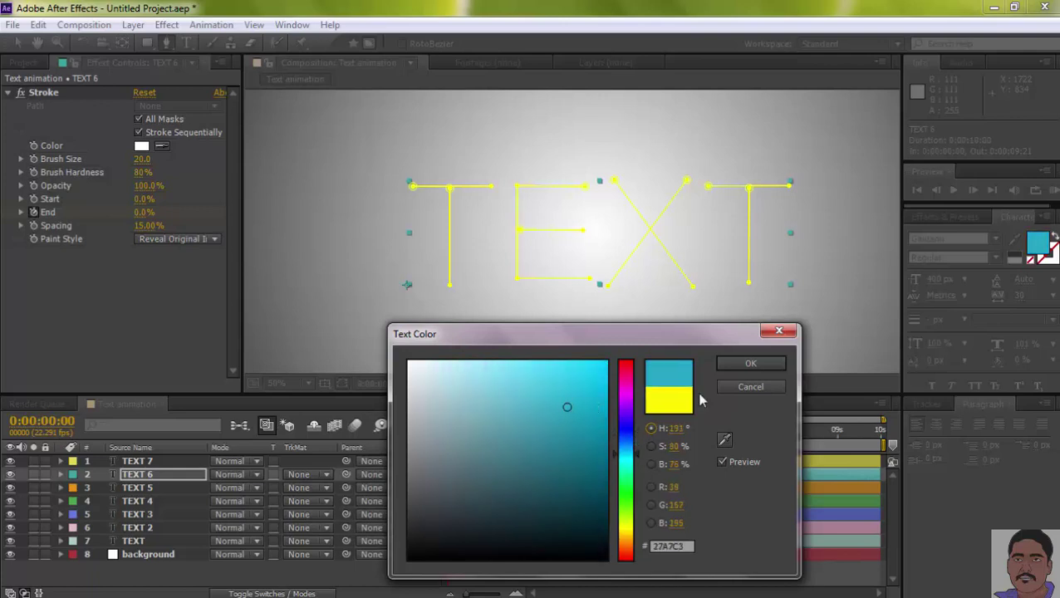
click(753, 365)
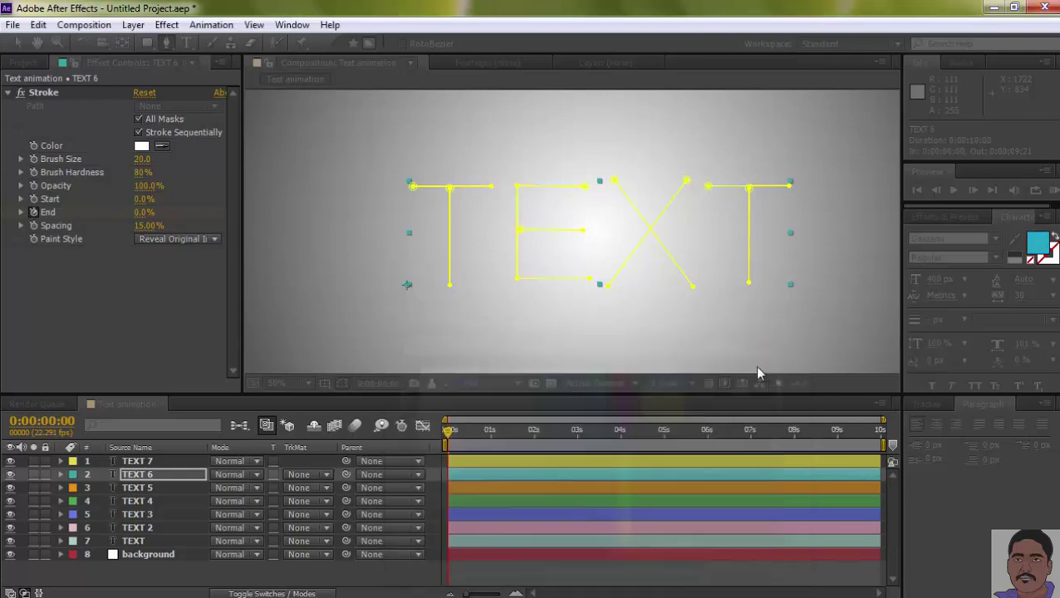
Step: Give TEXT 7 the Dark Green label and 063C03 dark green text fill
click(74, 462)
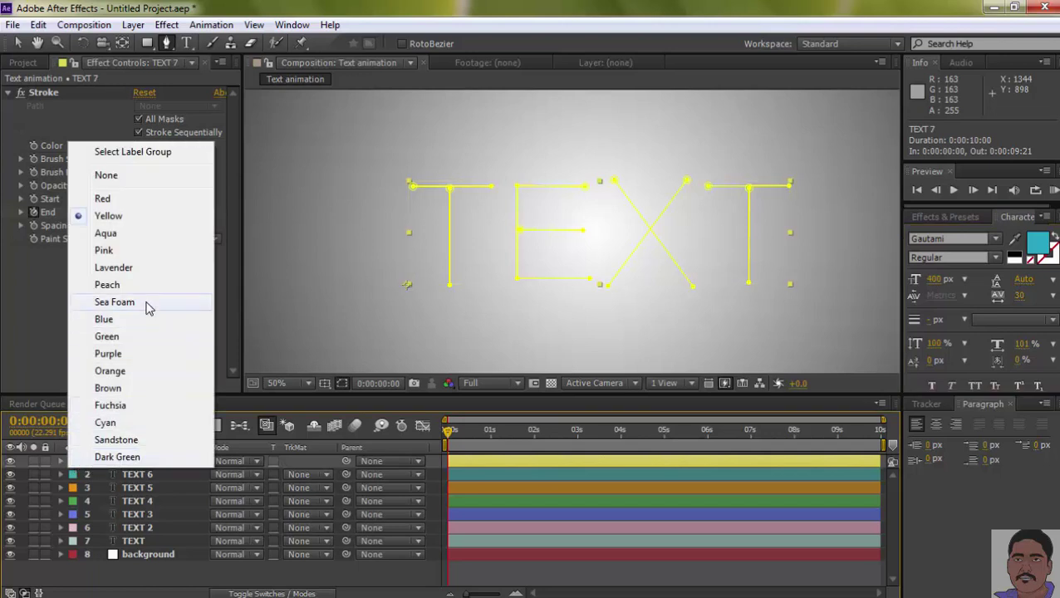
click(125, 458)
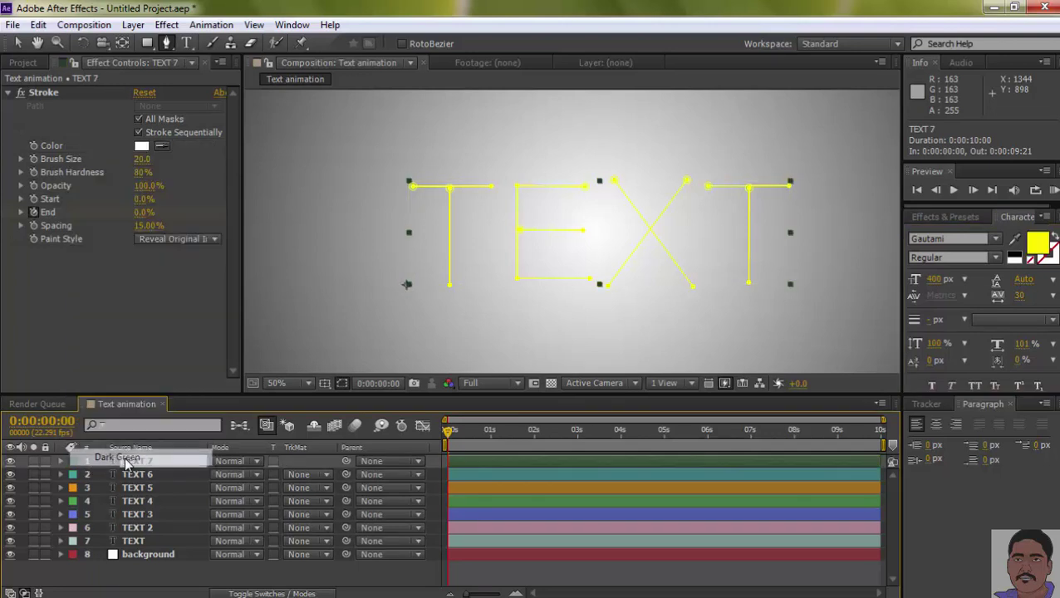
click(1038, 245)
click(630, 495)
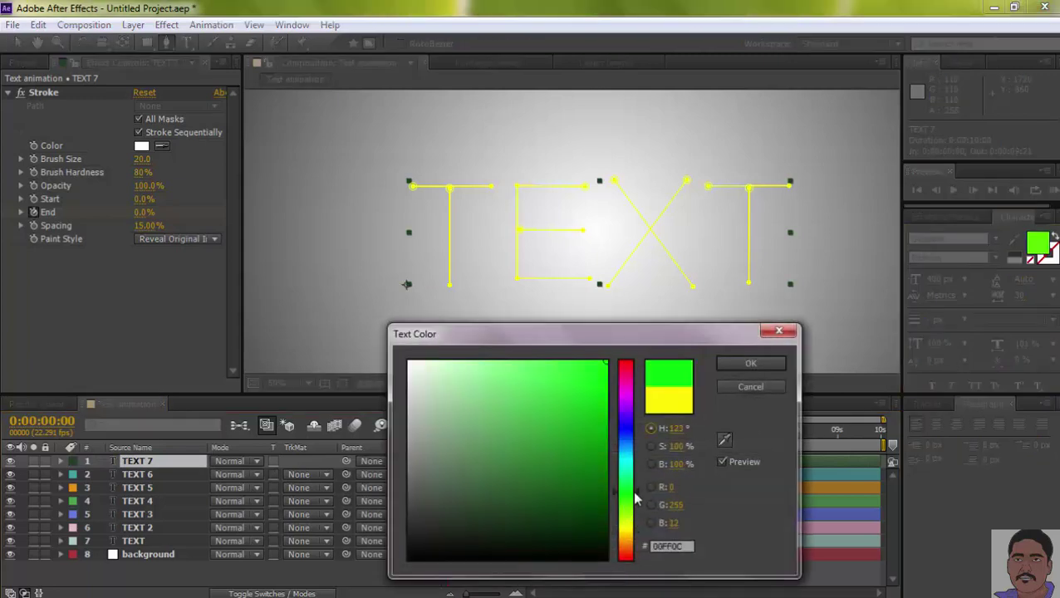
click(597, 513)
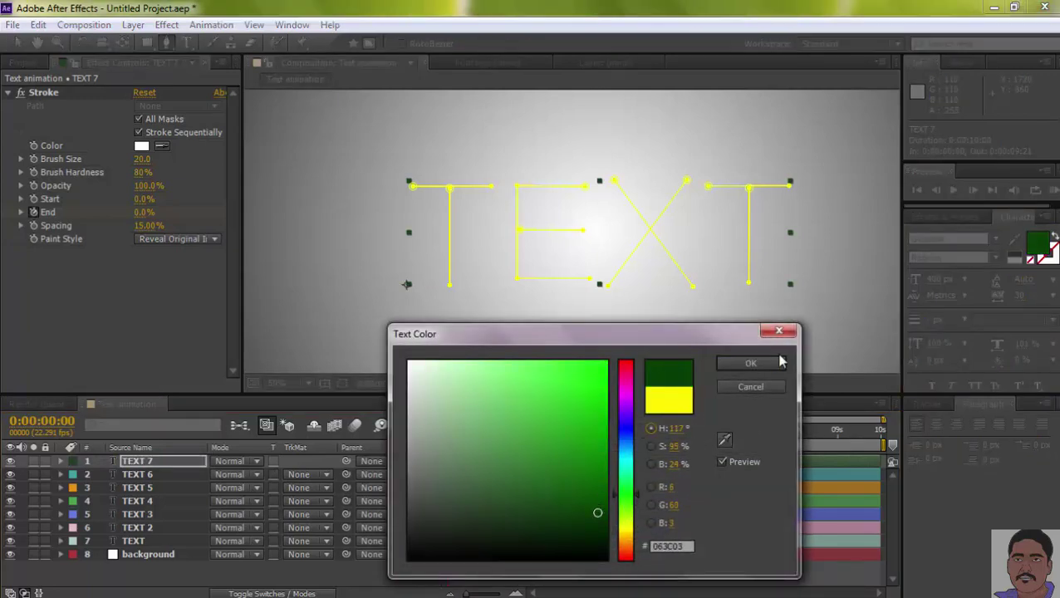
click(751, 366)
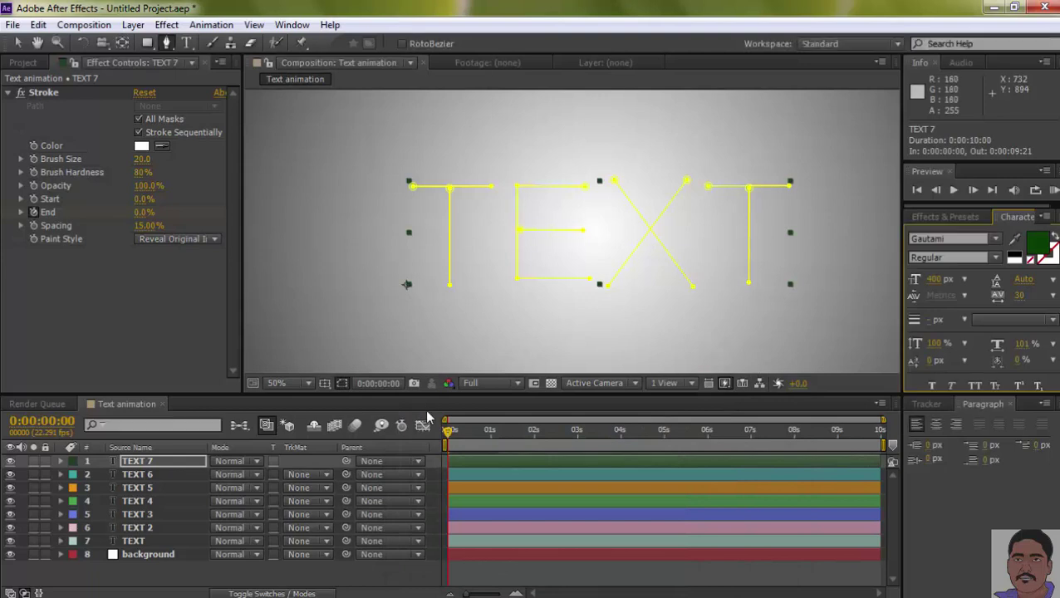
Step: Select TEXT through TEXT 7, reveal their End keyframes with U, and enlarge the Timeline
click(146, 540)
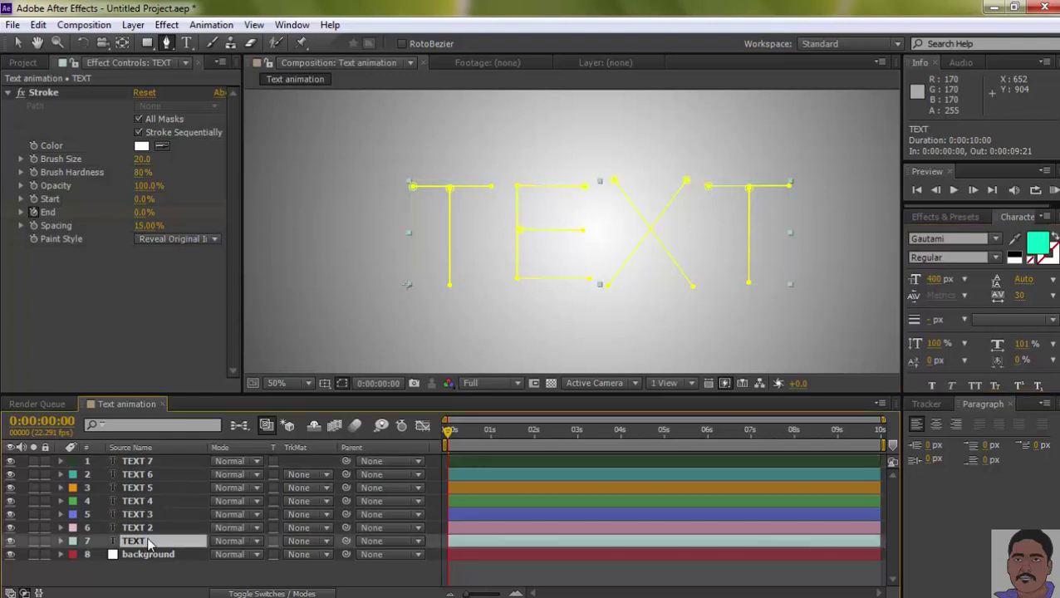
shift+click(180, 460)
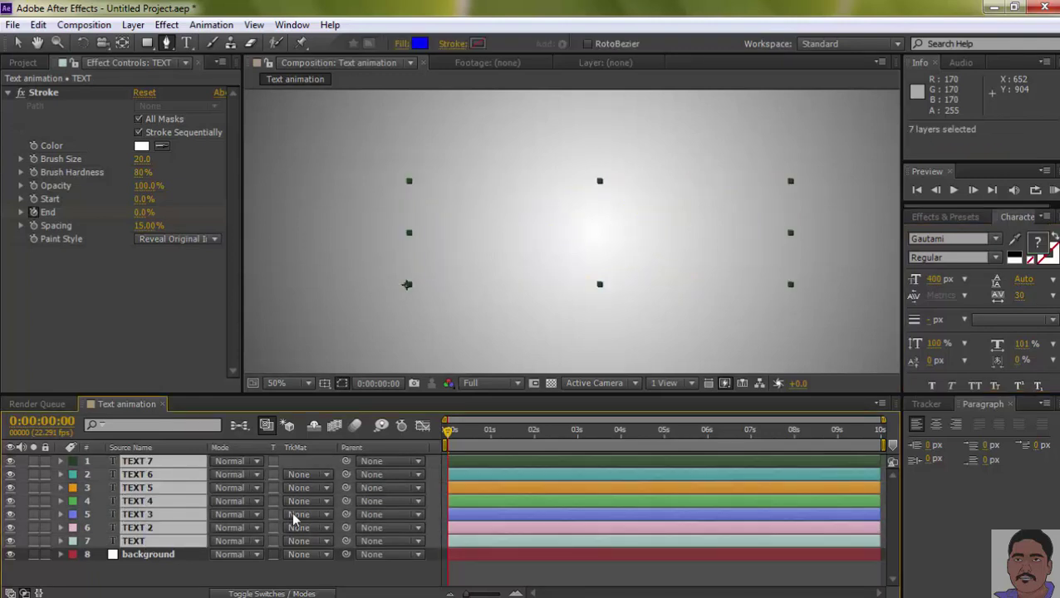
key(u)
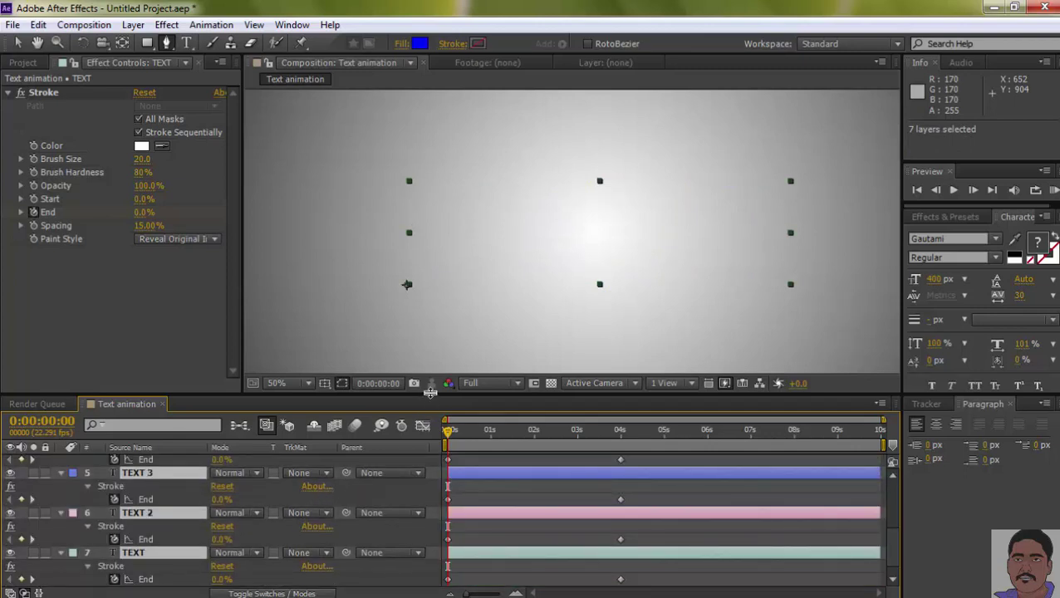
drag(431, 392, 462, 209)
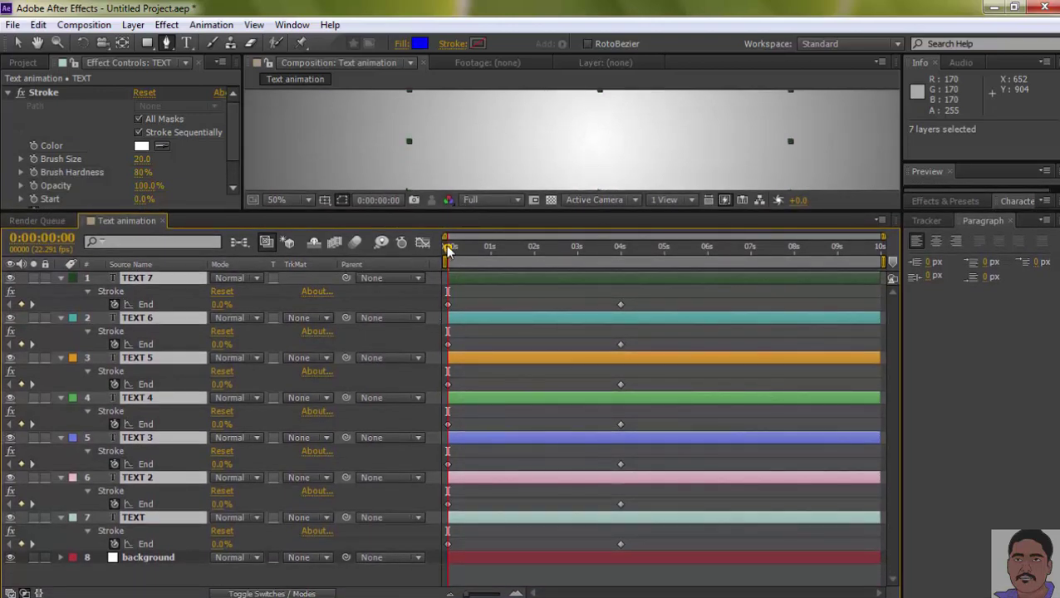
Step: Enlarge the viewer and scrub from about 1:12 back to frame 9 to watch the strokes
drag(449, 249, 573, 261)
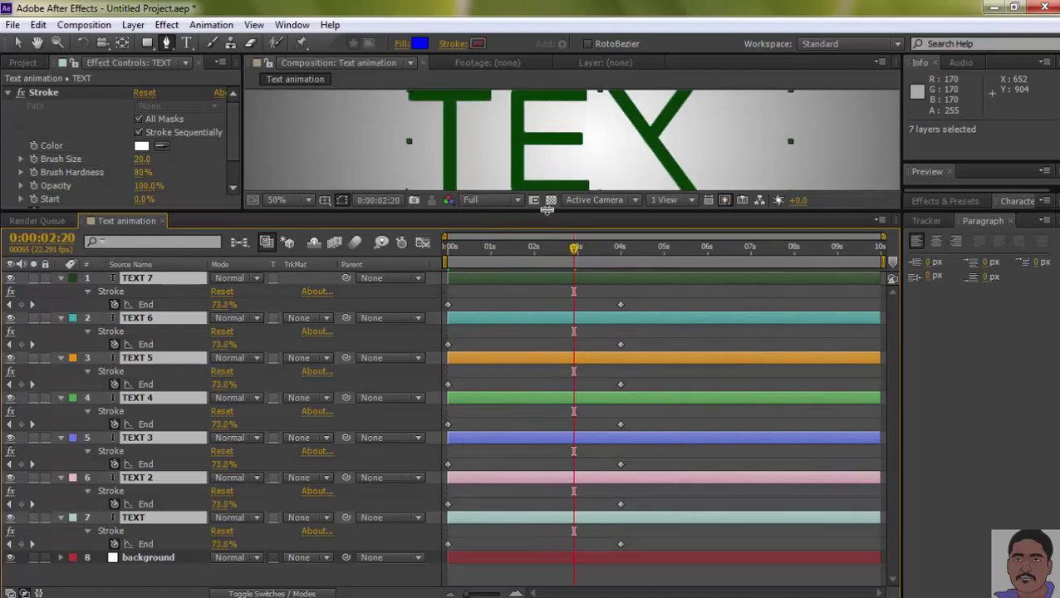
drag(544, 215, 548, 239)
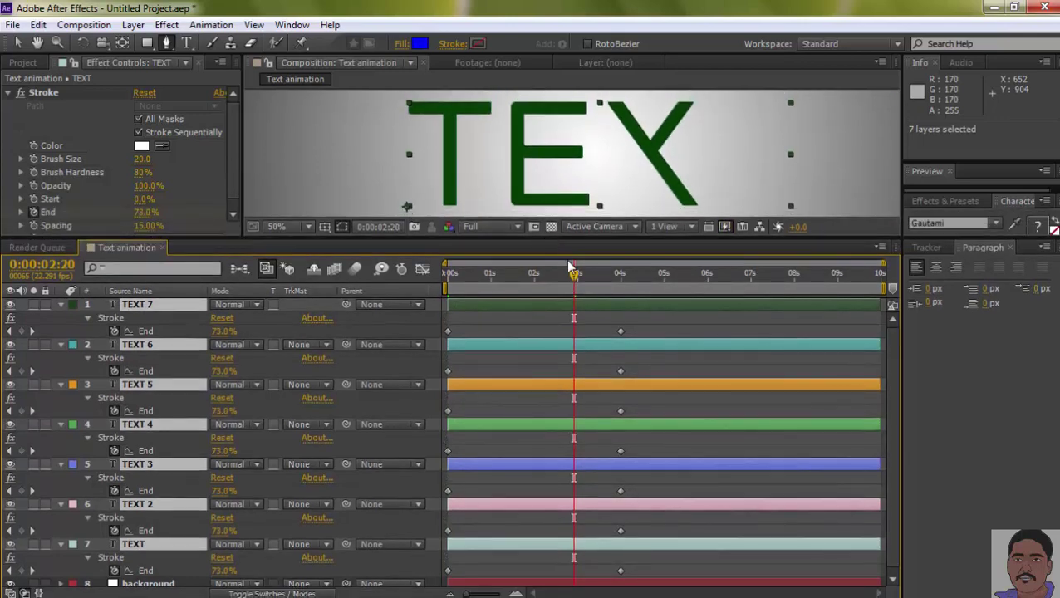
drag(574, 277, 620, 289)
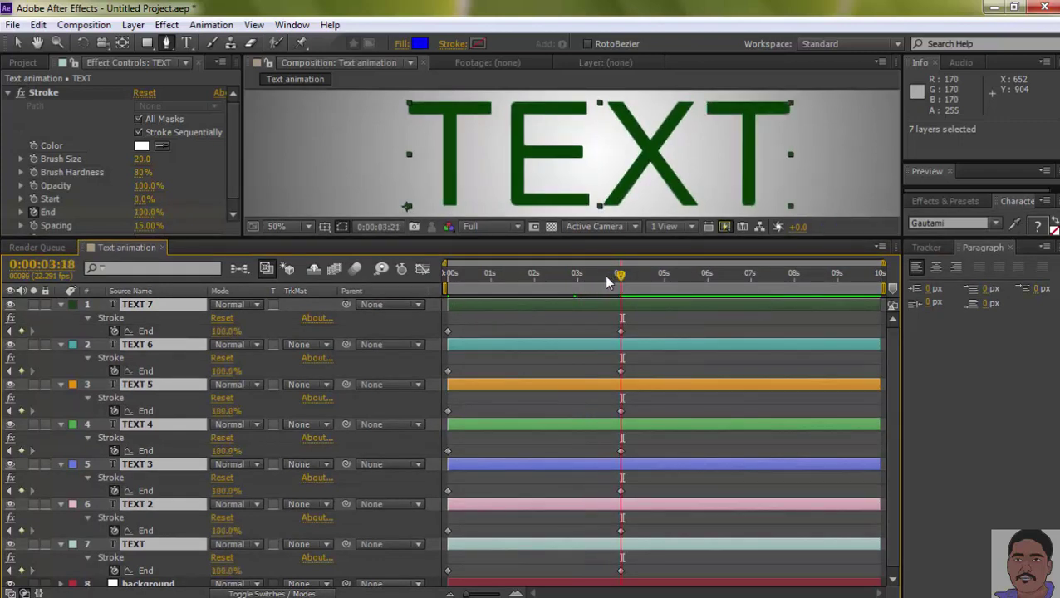
mouse_move(623, 279)
mouse_down()
mouse_move(449, 293)
mouse_move(490, 292)
mouse_up()
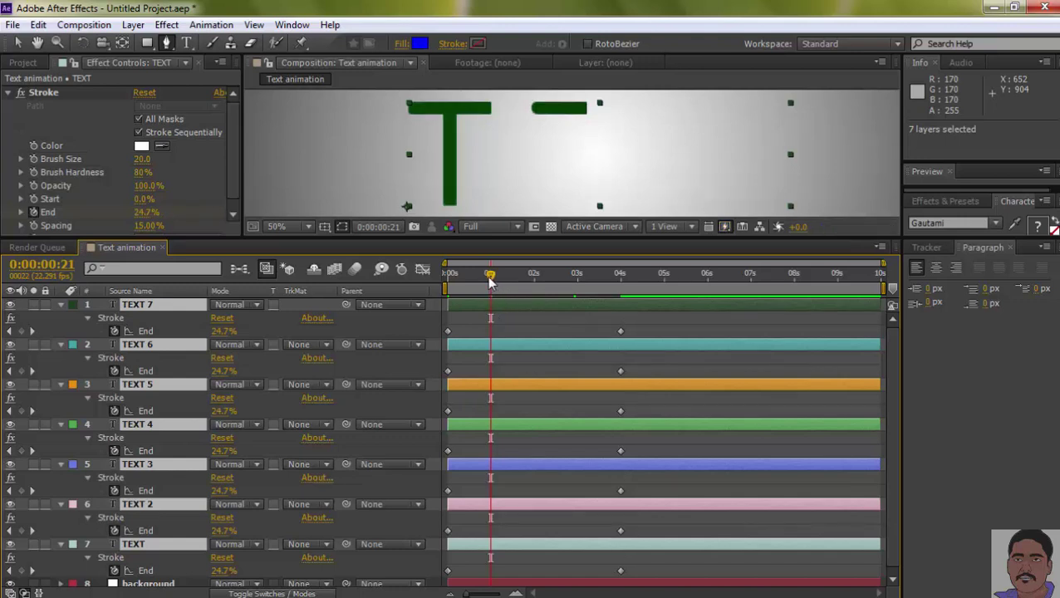
drag(491, 283, 468, 282)
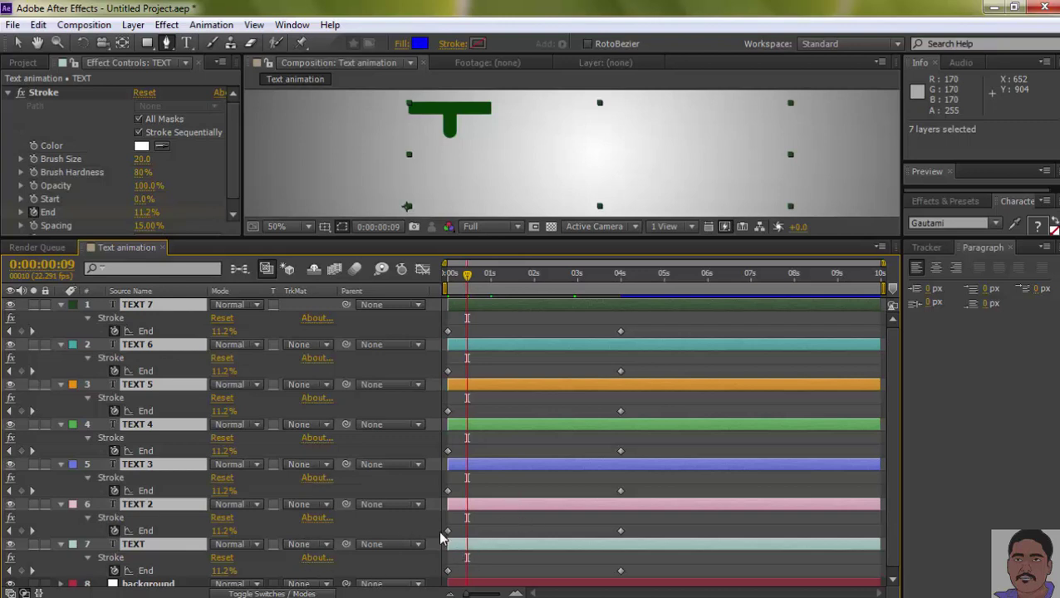
Step: Move TEXT 2's first End keyframe to frame 9 and TEXT 3's to 1 second
mouse_move(446, 541)
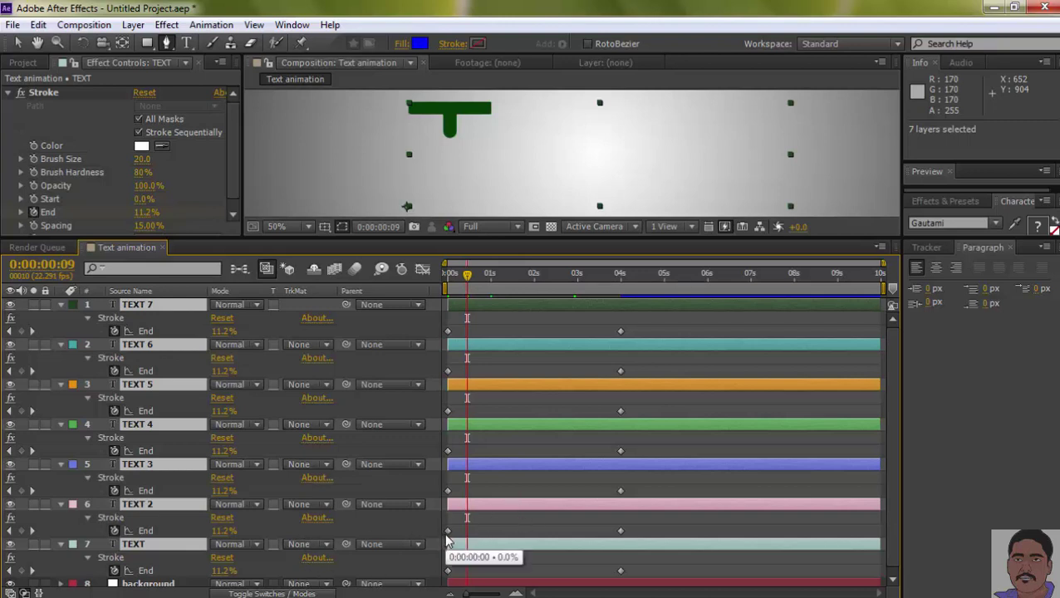
drag(447, 532, 468, 532)
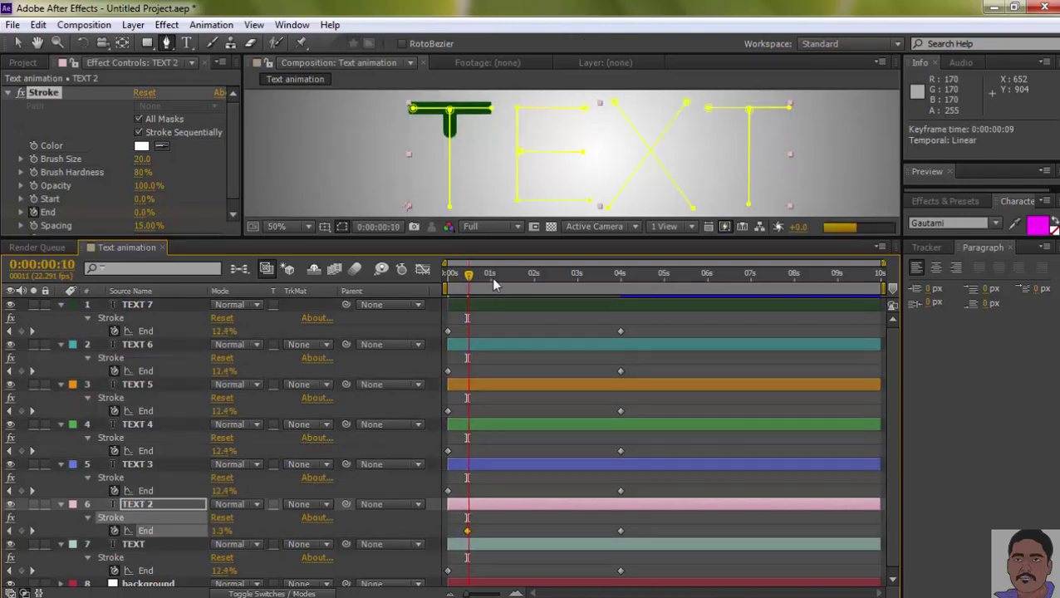
drag(469, 280, 493, 282)
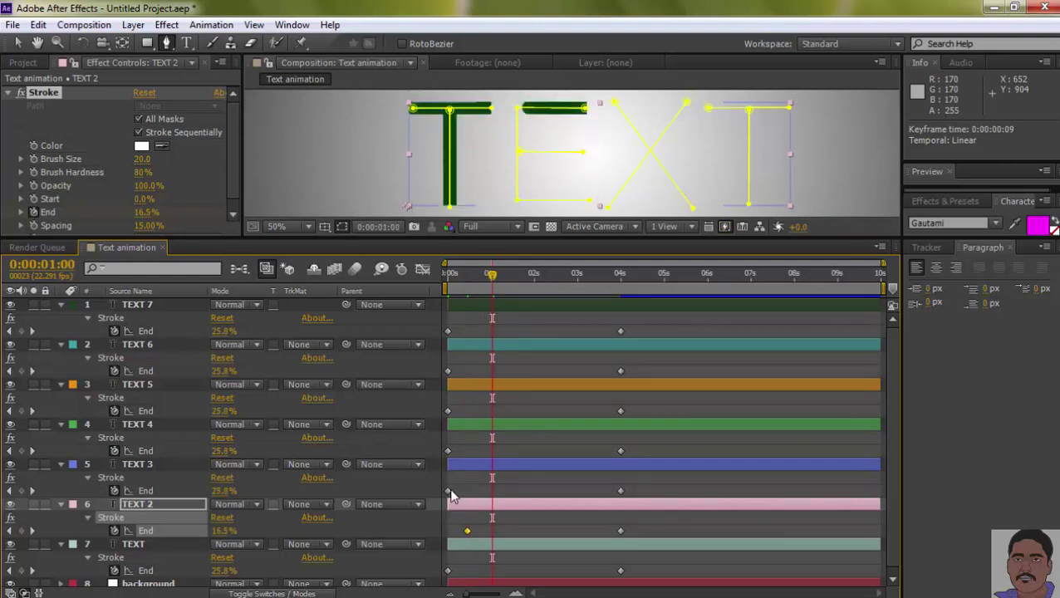
drag(449, 491, 492, 492)
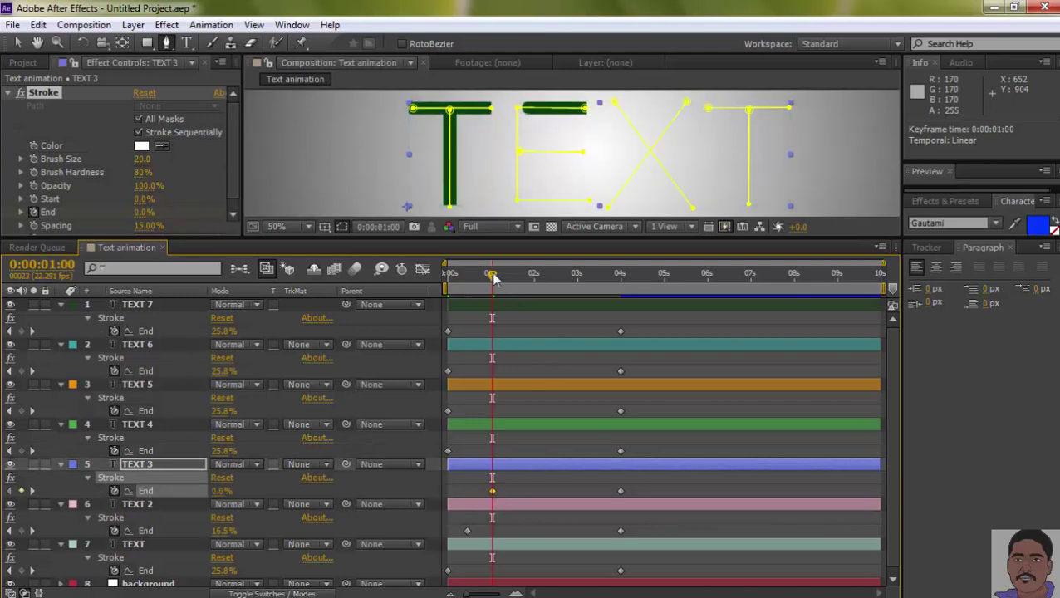
Step: Move TEXT 4's first End keyframe to 1:11 and TEXT 5's to 2:00
drag(492, 277, 515, 279)
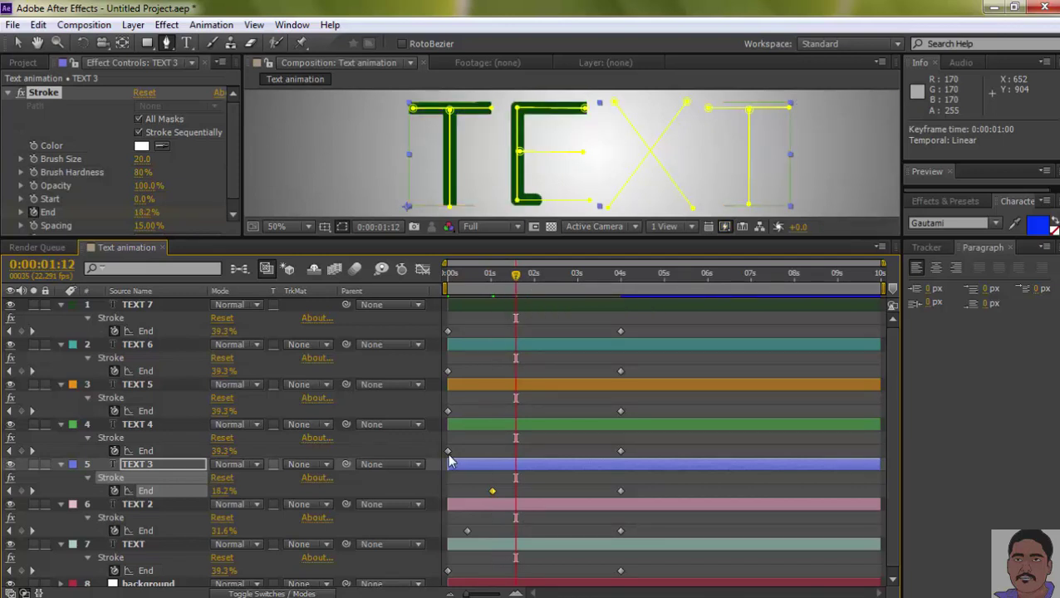
drag(448, 451, 513, 453)
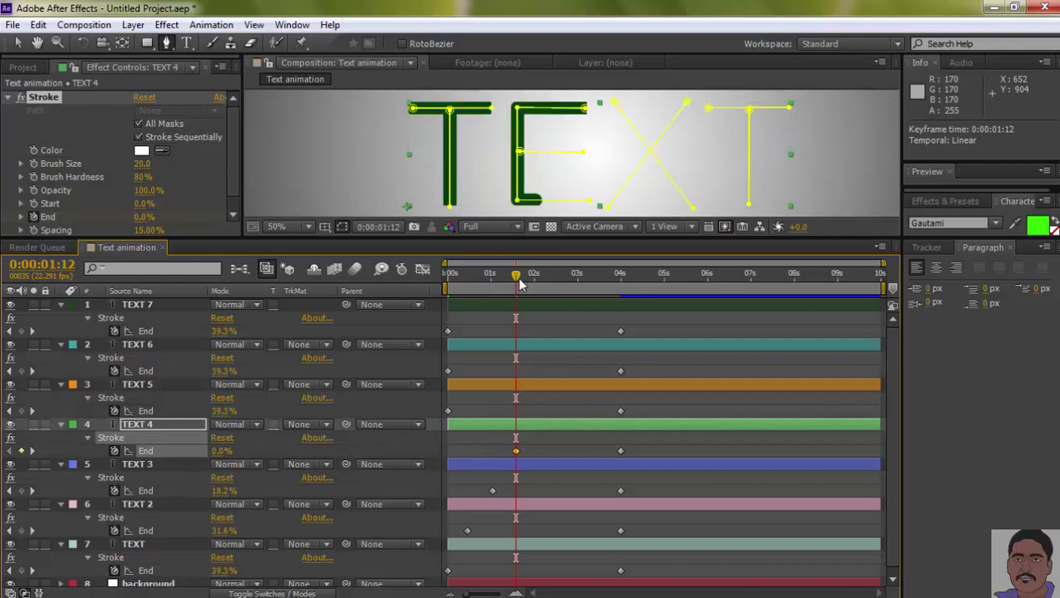
drag(516, 283, 536, 286)
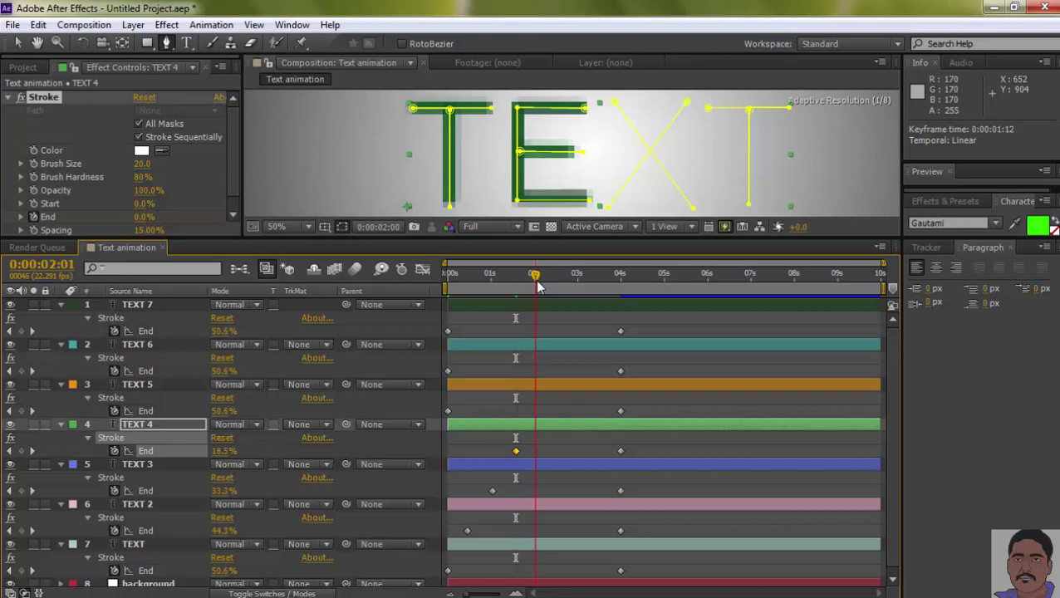
drag(537, 286, 540, 287)
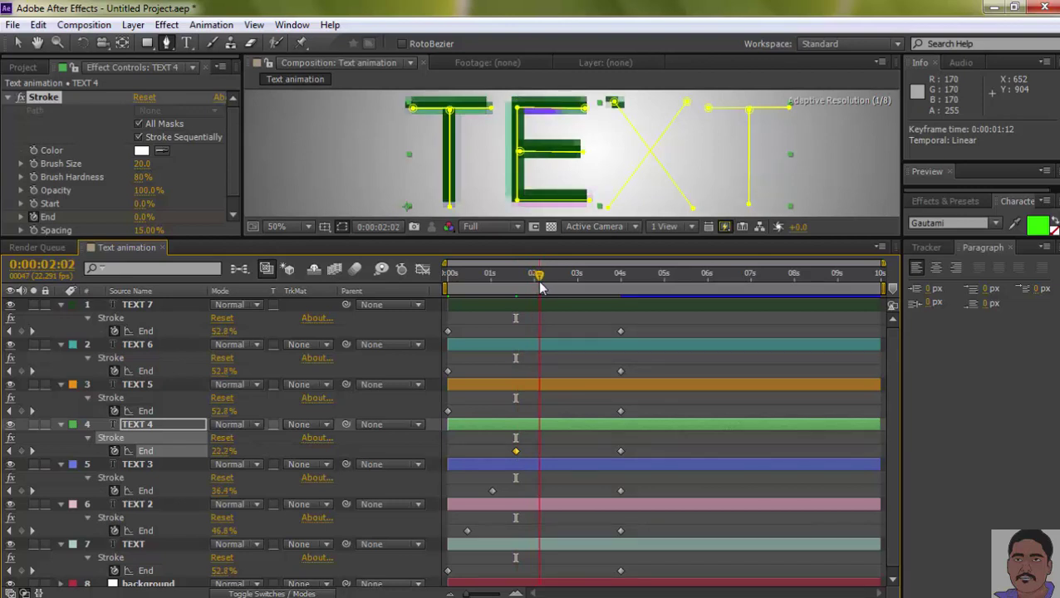
drag(540, 287, 516, 286)
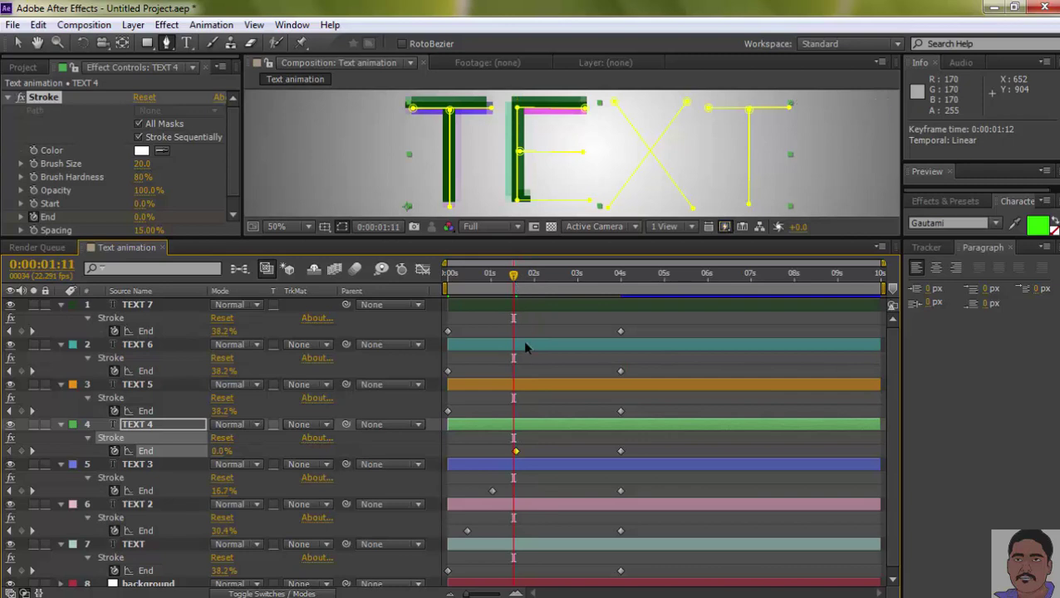
drag(515, 454, 514, 455)
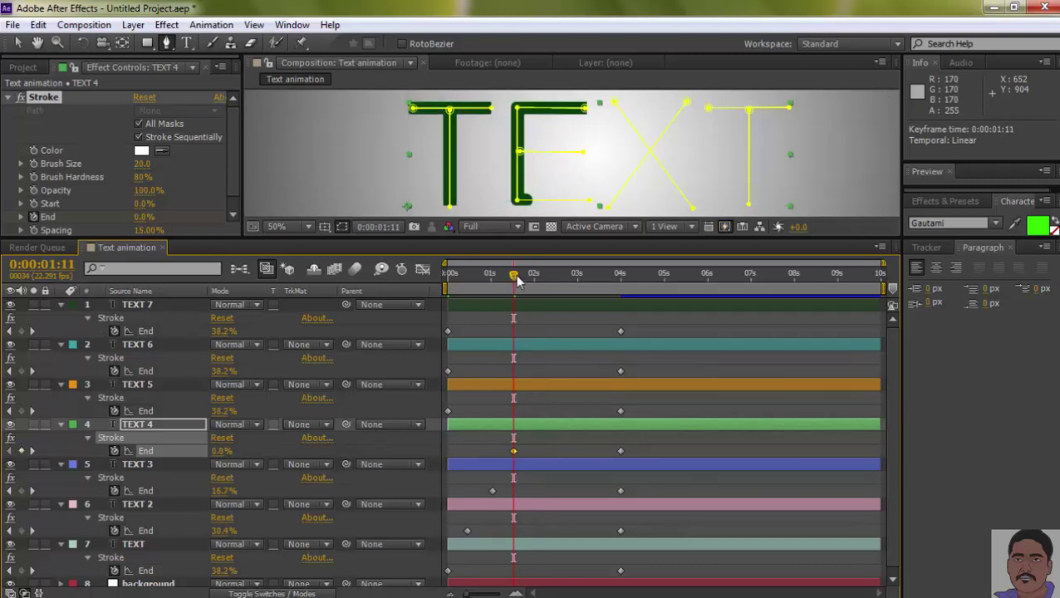
drag(516, 280, 535, 280)
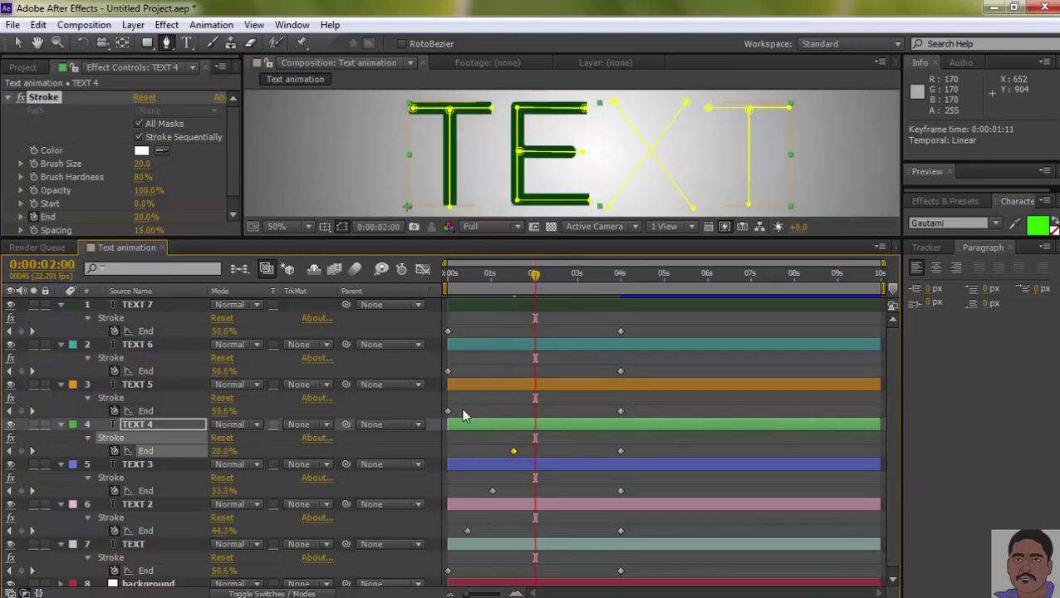
drag(447, 412, 533, 411)
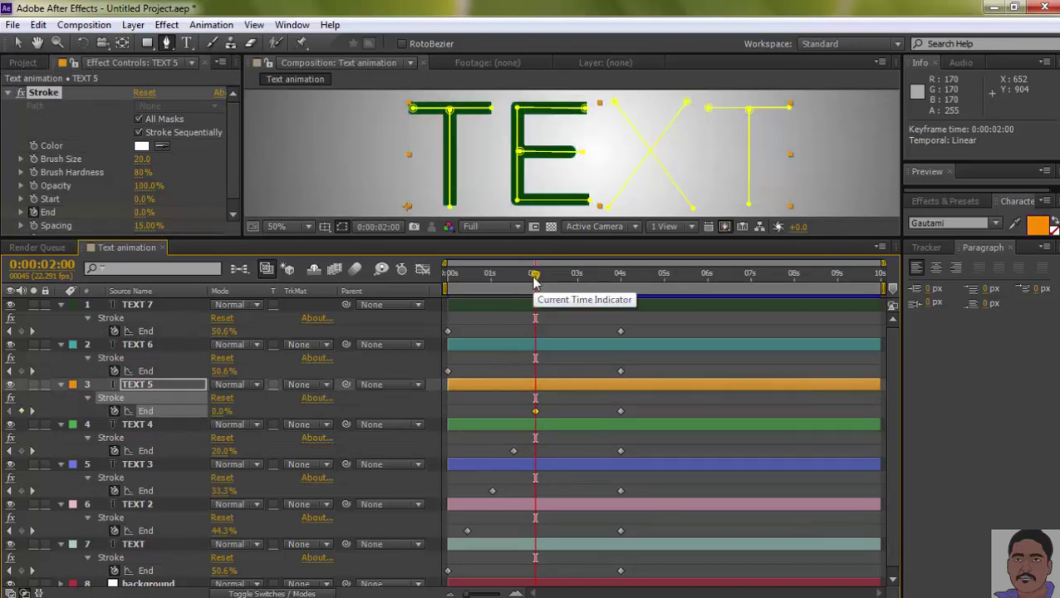
Step: Move TEXT 6's first End keyframe to 2:11 and TEXT 7's to 3:00, then scrub ahead to check
drag(534, 282, 556, 287)
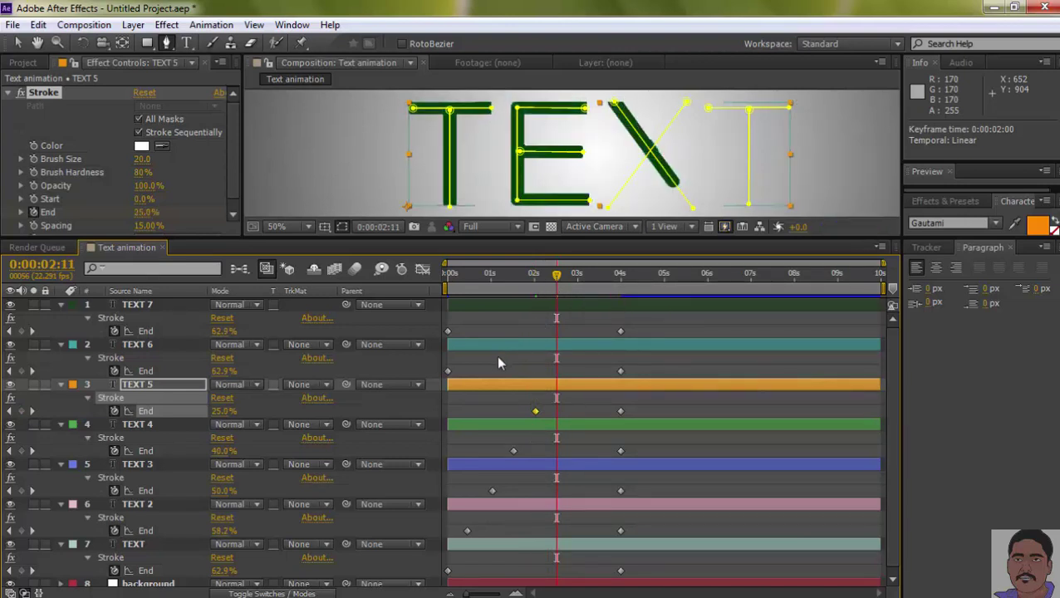
drag(449, 373, 553, 375)
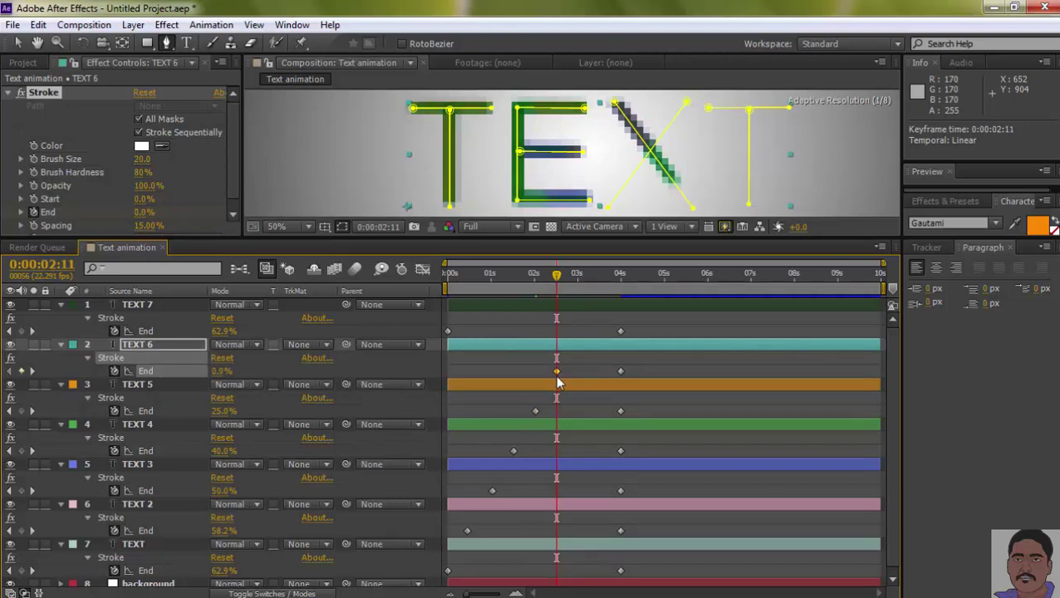
drag(556, 280, 582, 284)
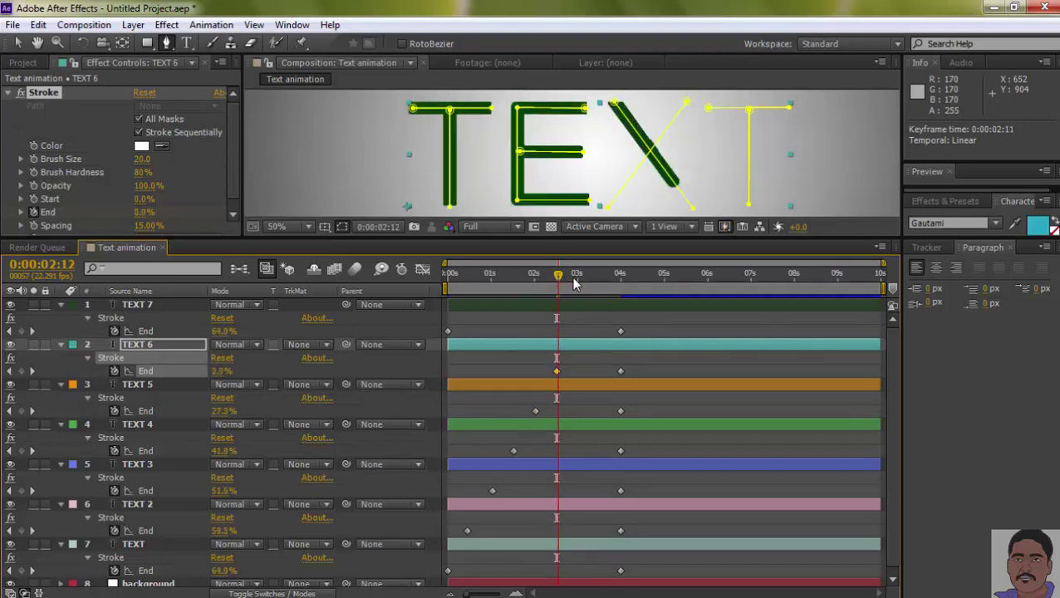
drag(580, 284, 577, 284)
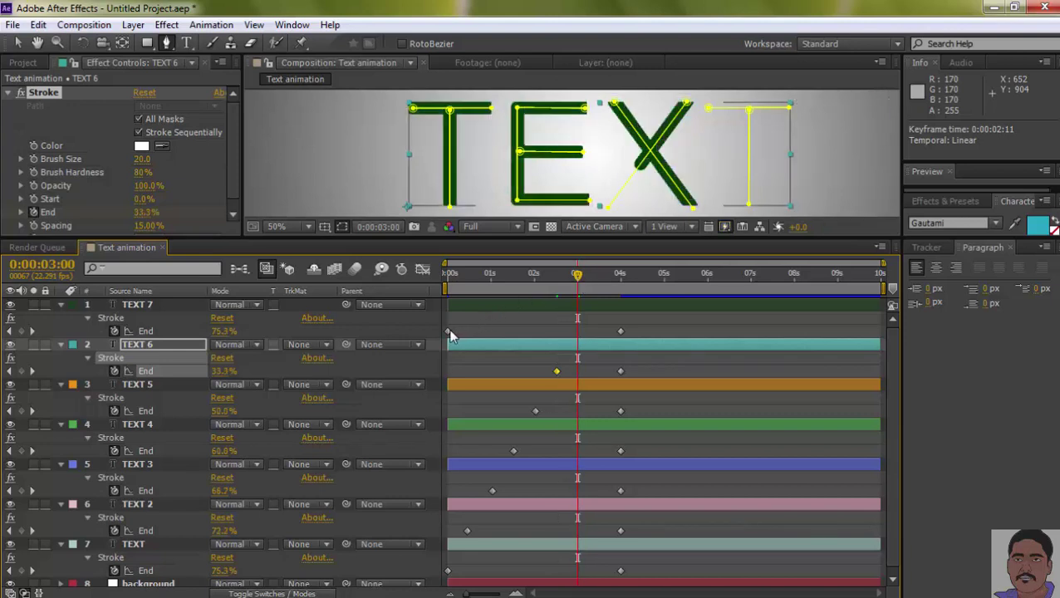
drag(448, 336, 582, 341)
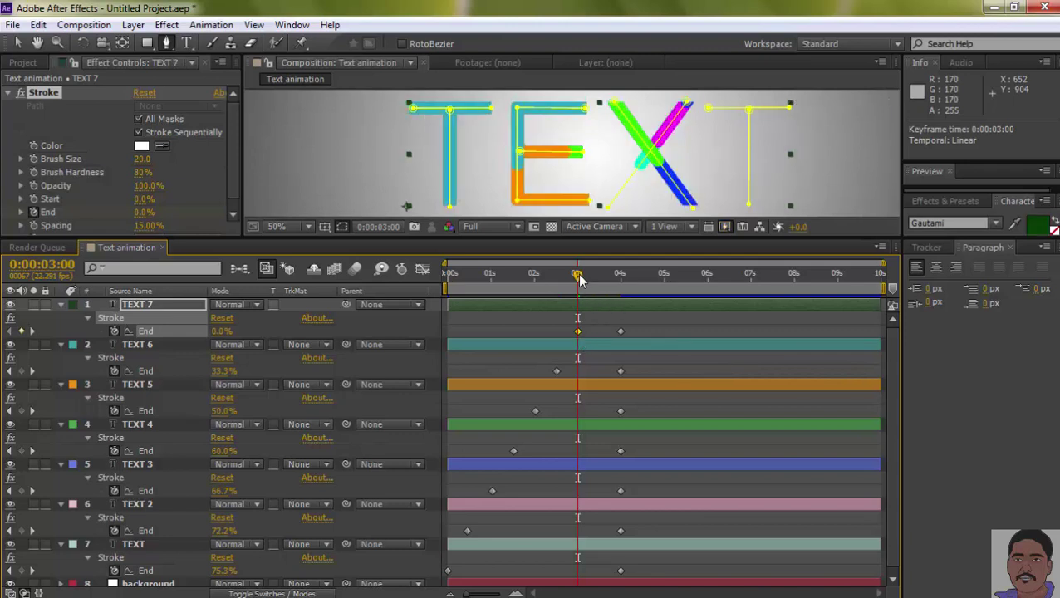
mouse_move(580, 279)
mouse_down()
mouse_move(622, 278)
mouse_move(648, 293)
mouse_up()
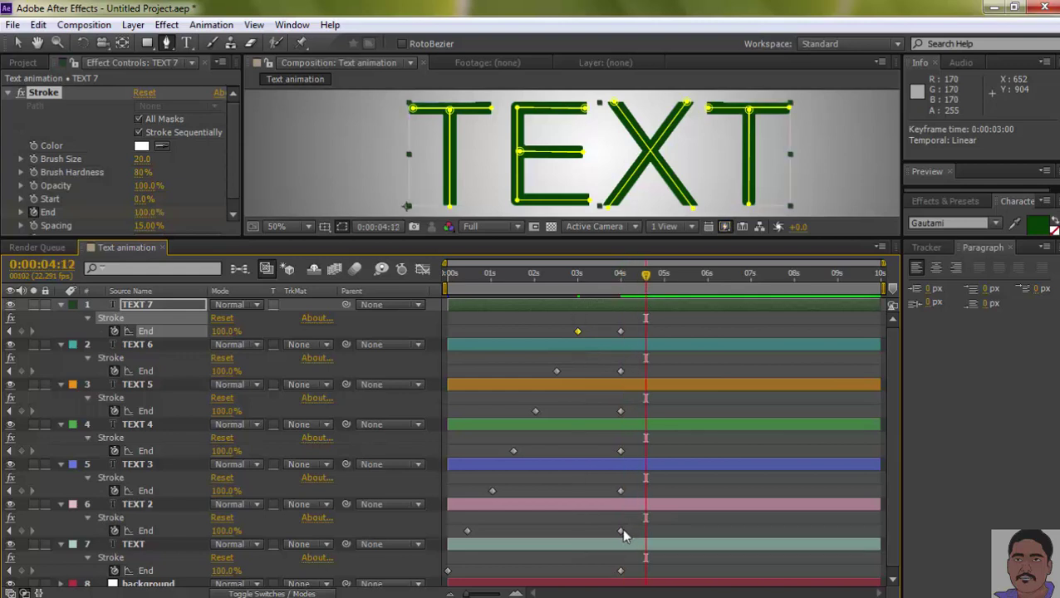
Step: Move the final End keyframes of TEXT 2 to 4:12, TEXT 4 to ~5:17, TEXT 5 to ~6:07
drag(621, 530, 646, 530)
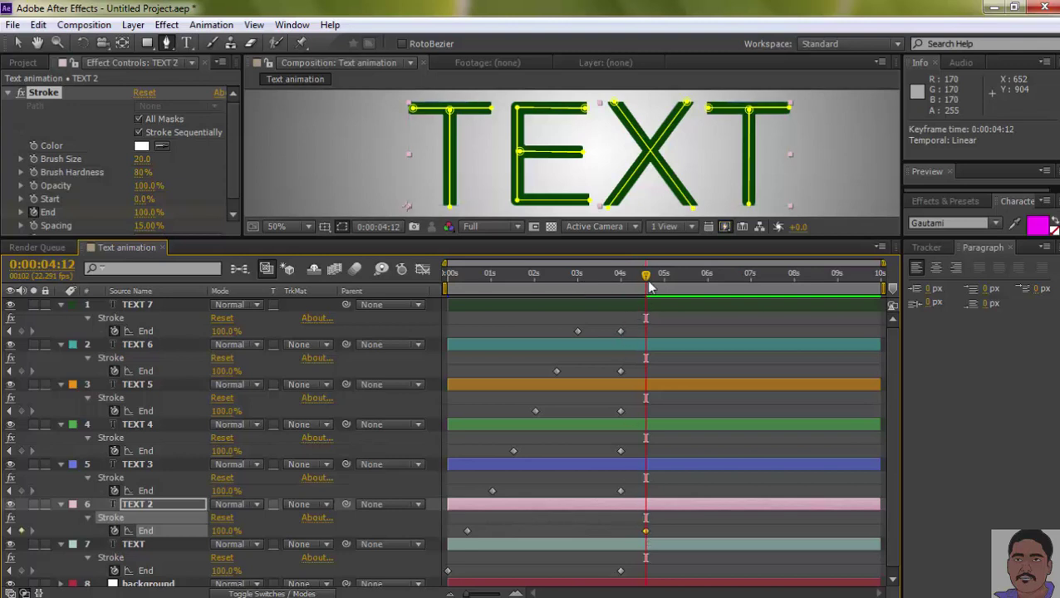
drag(649, 281, 671, 285)
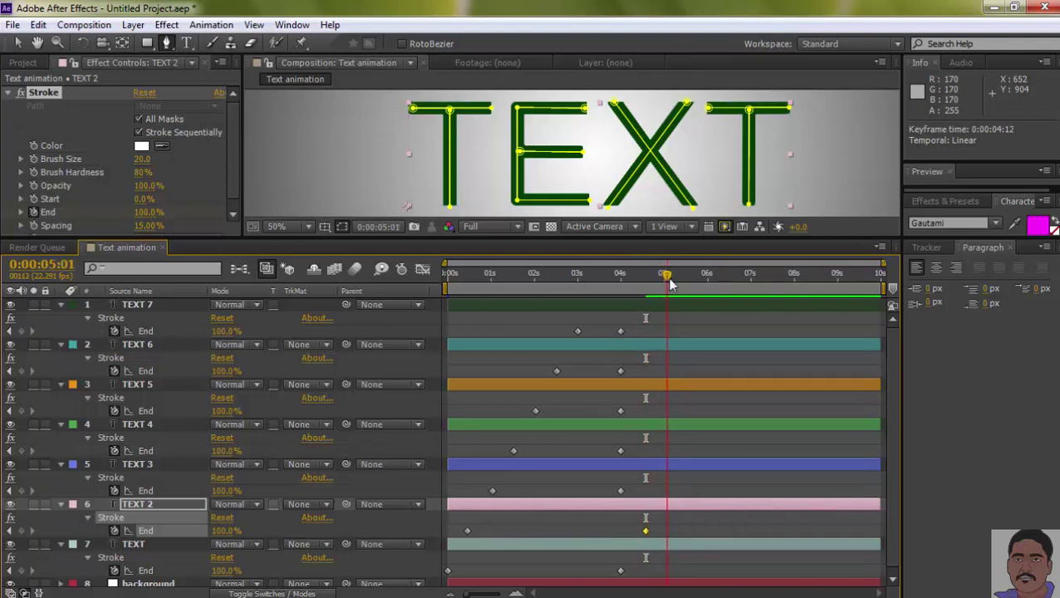
click(621, 490)
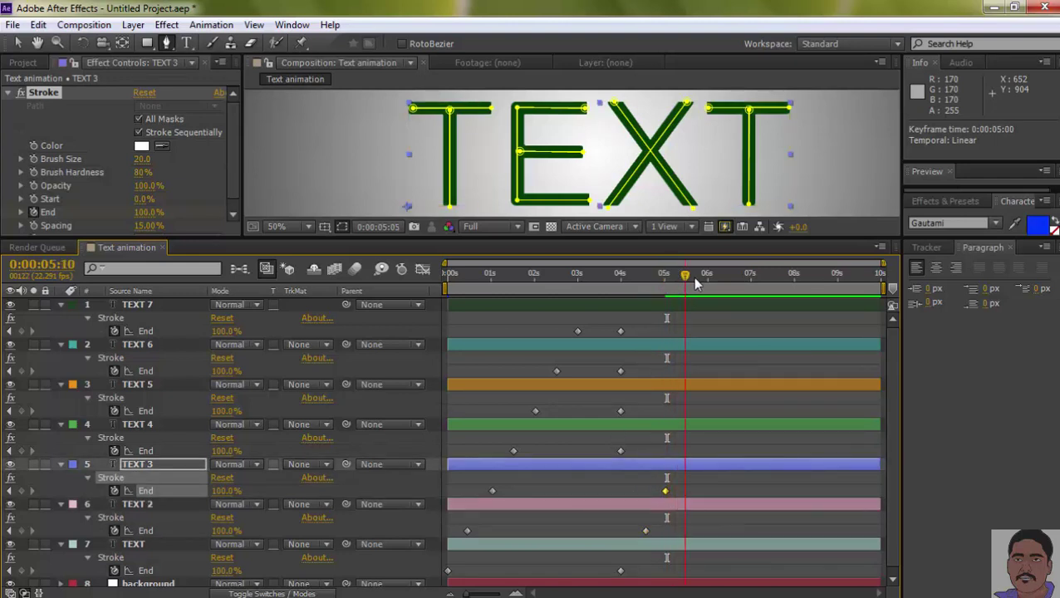
drag(696, 284, 700, 284)
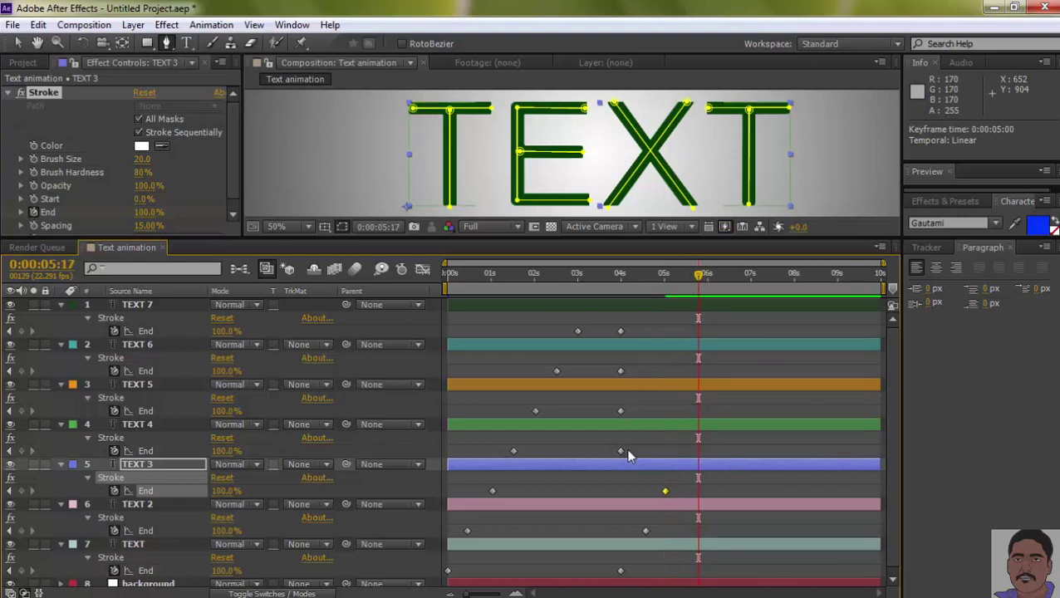
drag(621, 451, 694, 453)
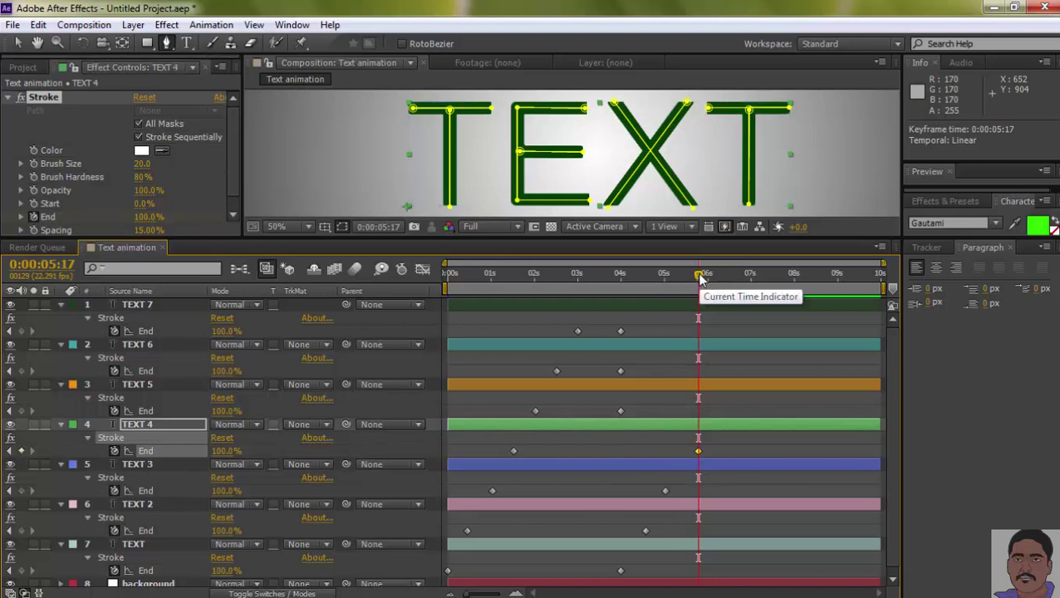
drag(698, 277, 722, 279)
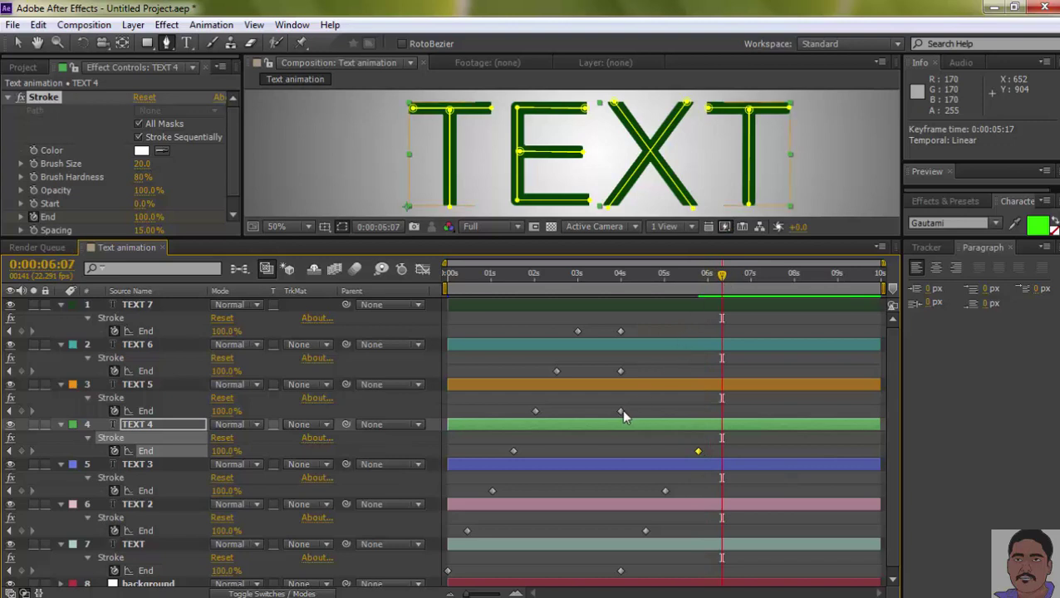
drag(622, 409, 721, 413)
Step: Nudge TEXT 4's final keyframe earlier and move TEXT 6's to 7:00, TEXT 7's to ~7:11
click(696, 451)
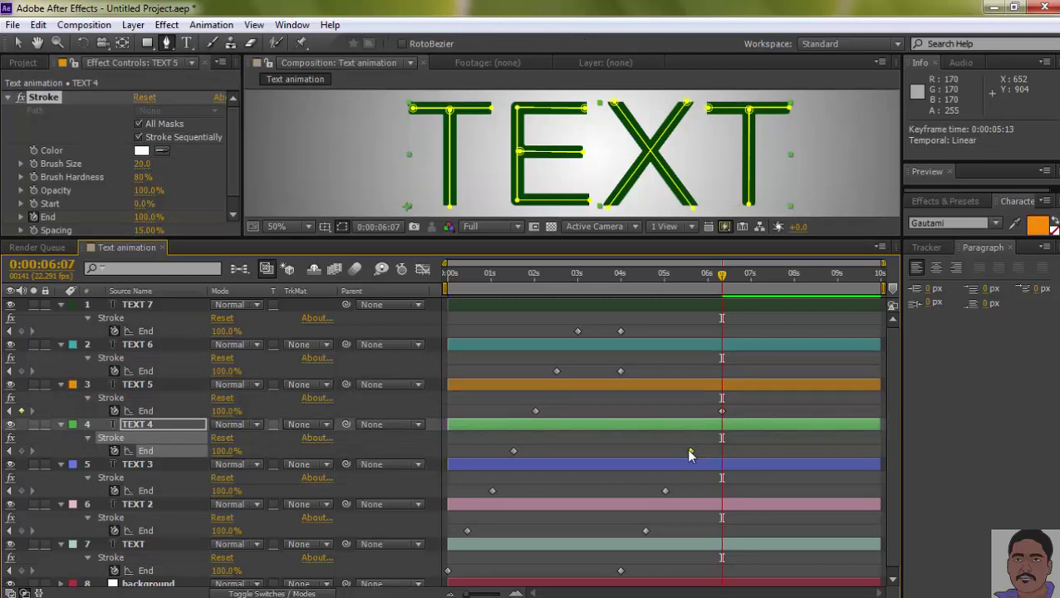
click(689, 453)
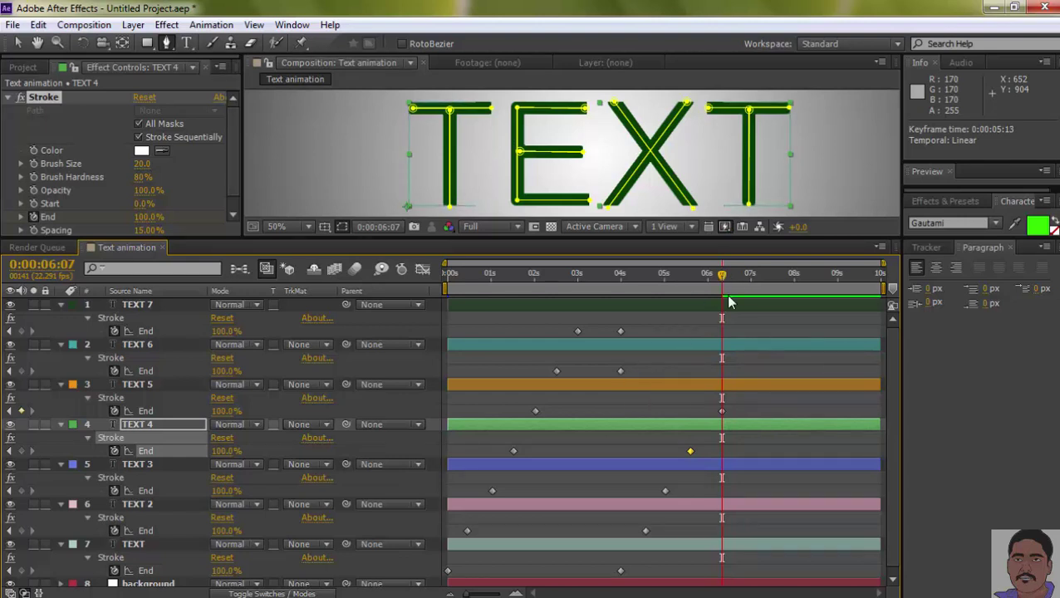
drag(733, 277, 753, 284)
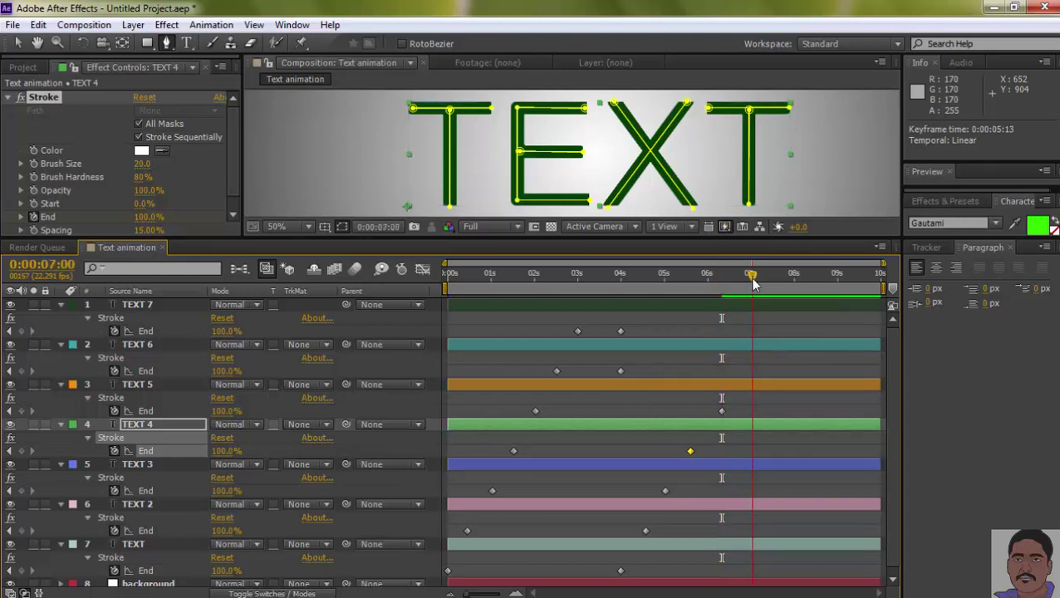
drag(619, 371, 748, 375)
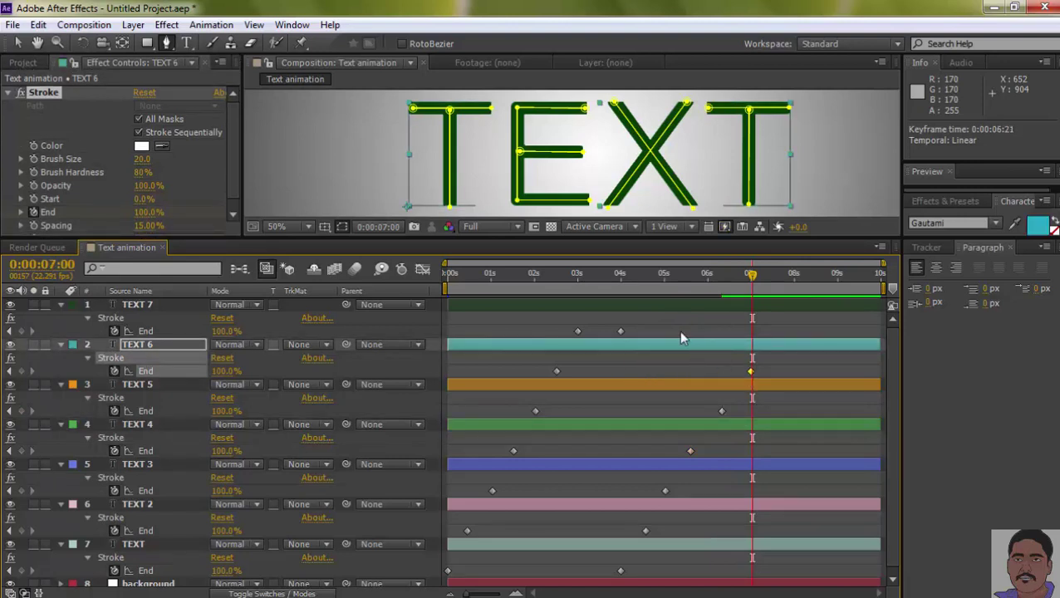
drag(755, 280, 776, 280)
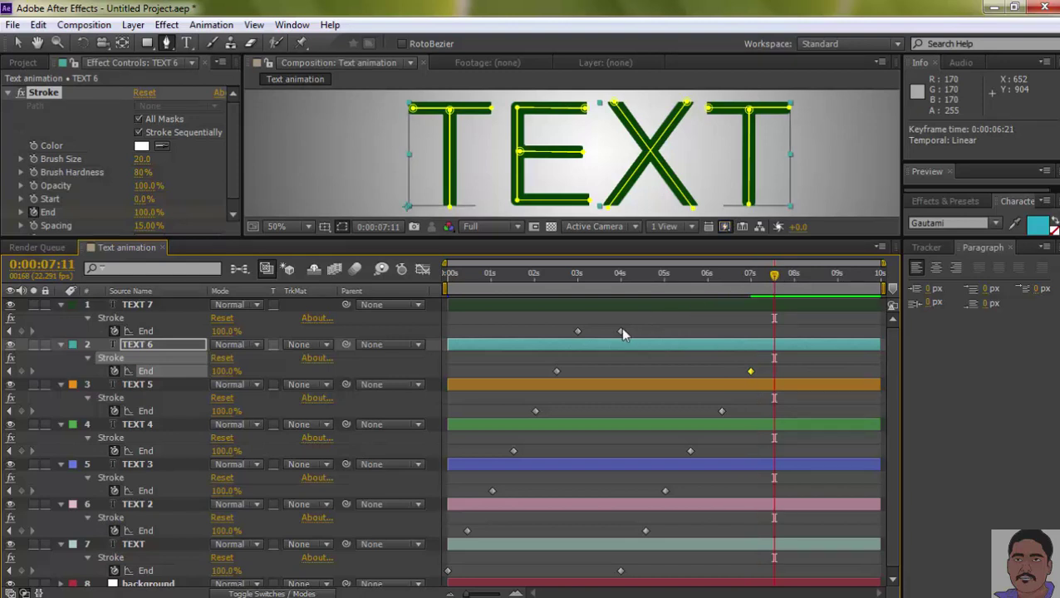
drag(620, 332, 689, 331)
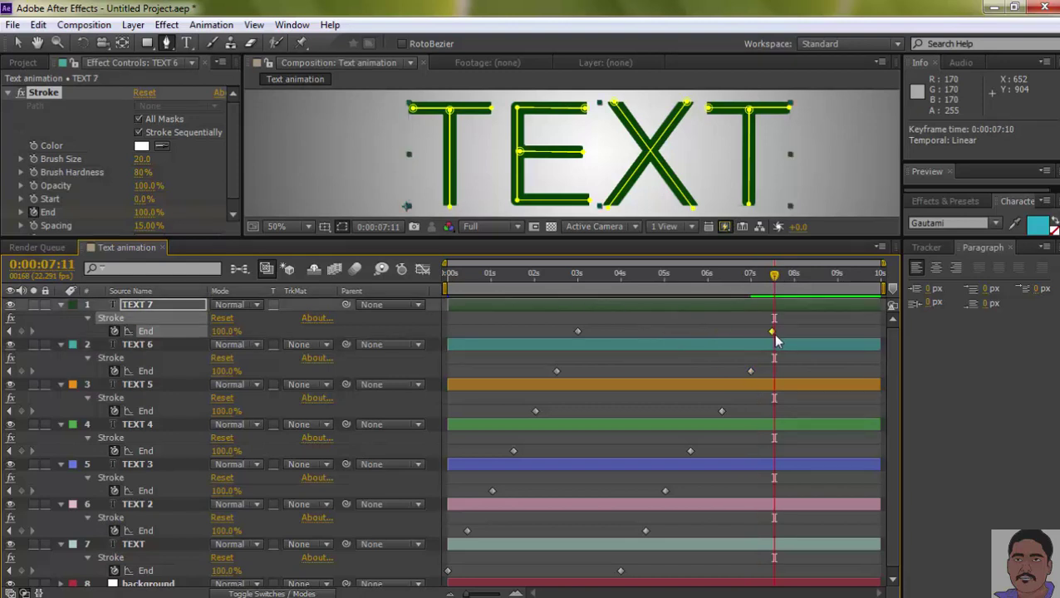
Step: Pull the final End keyframes of TEXT 7, 6 and 5 slightly earlier, TEXT 5 to ~6:01
drag(772, 332, 759, 332)
mouse_move(755, 339)
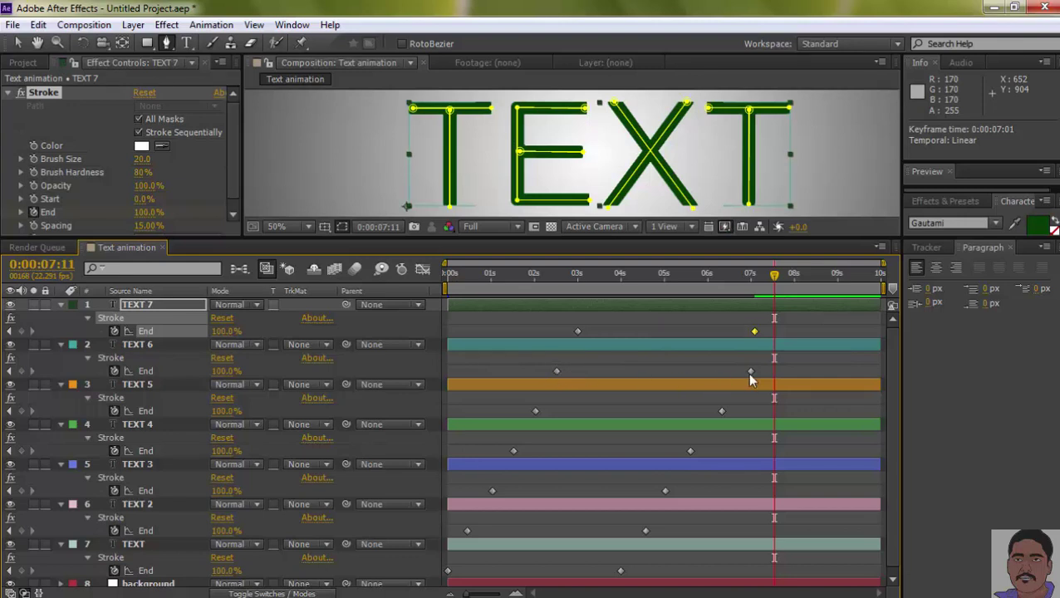
drag(750, 371, 734, 371)
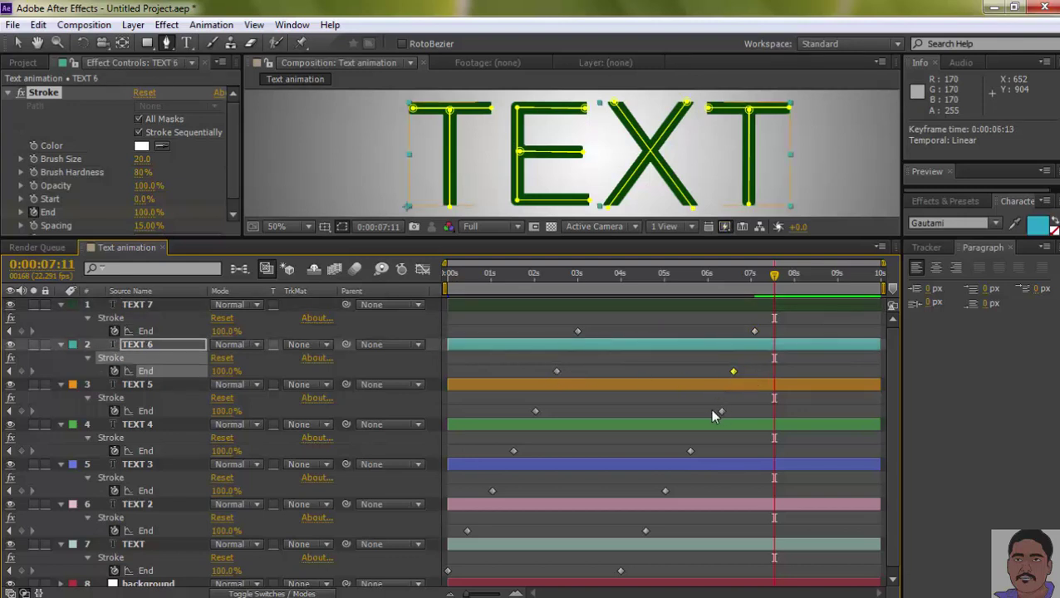
drag(721, 411, 709, 411)
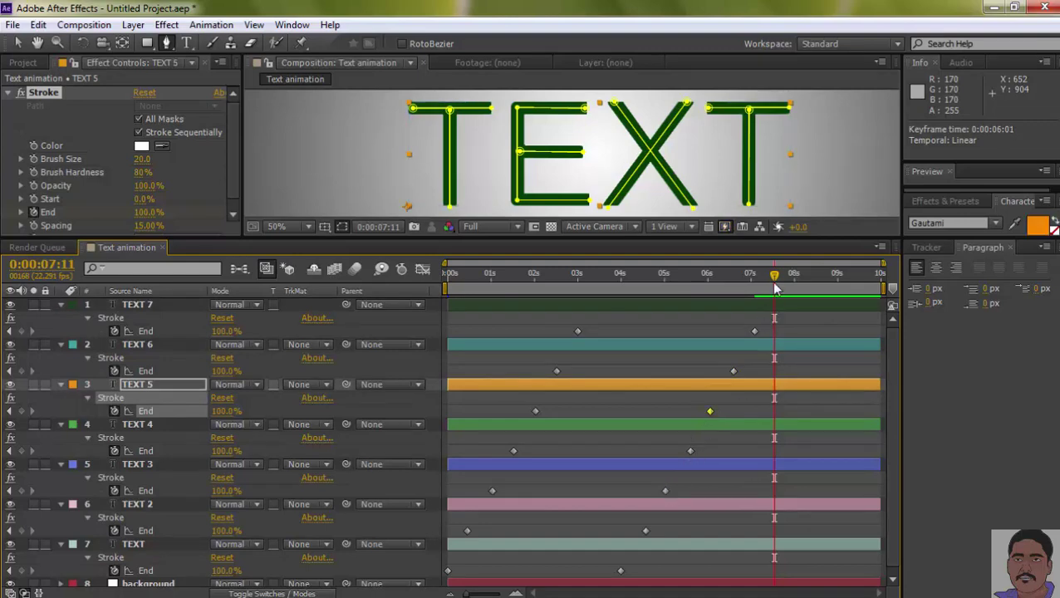
mouse_move(775, 280)
mouse_down()
mouse_move(472, 310)
mouse_move(846, 342)
mouse_up()
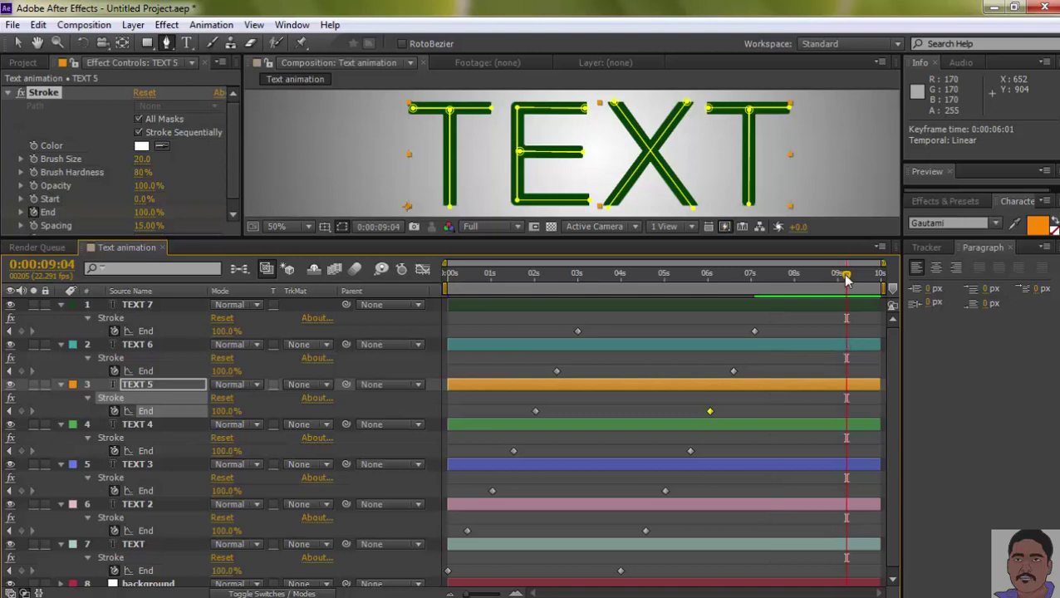
click(758, 274)
Step: Rewind to 0s, enlarge the viewer, and play the write-on animation through once
drag(594, 304, 448, 331)
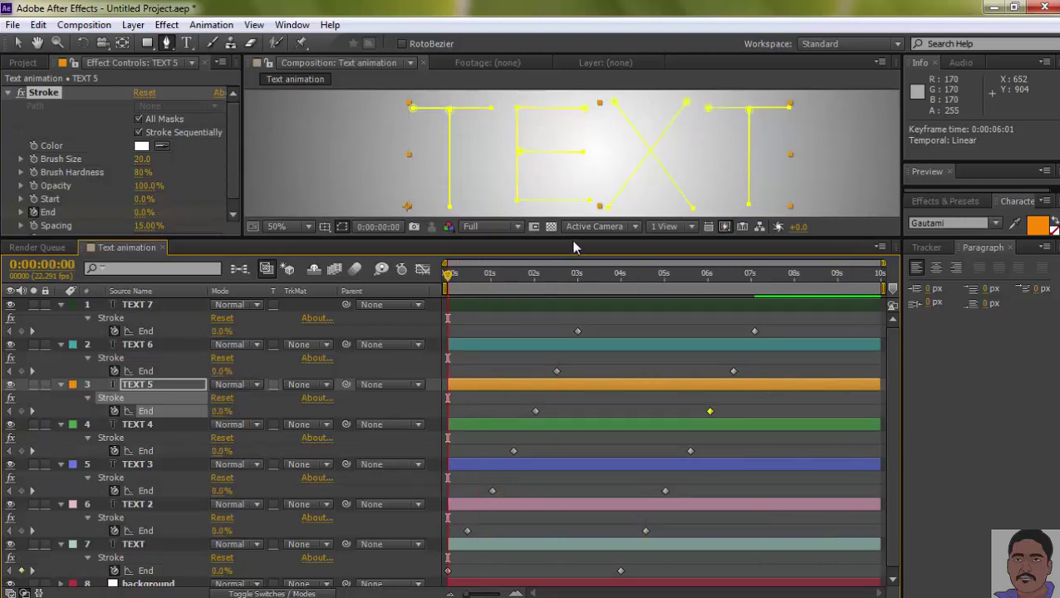
drag(573, 242, 573, 332)
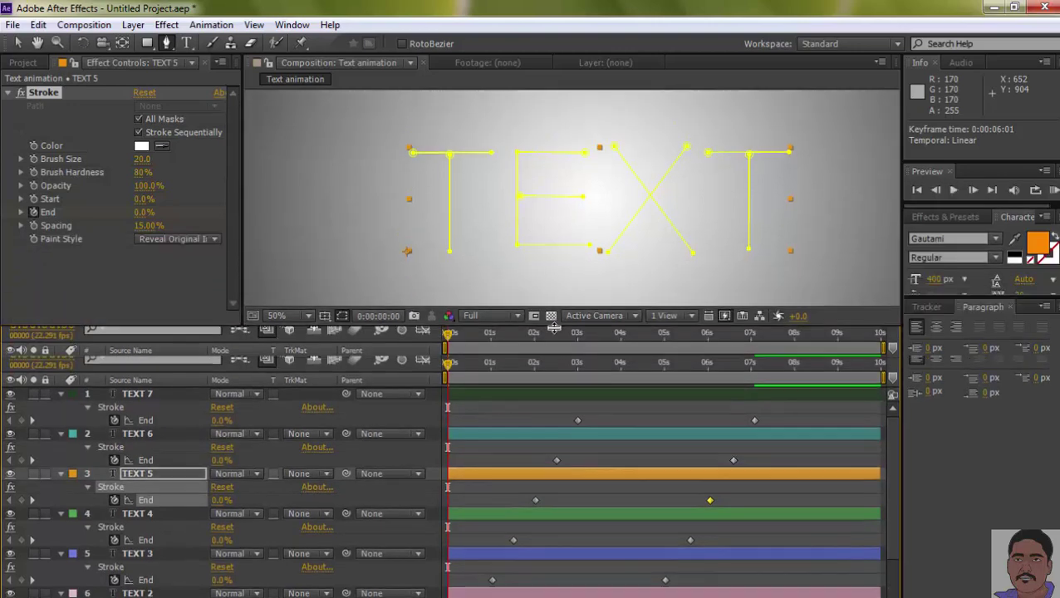
click(954, 192)
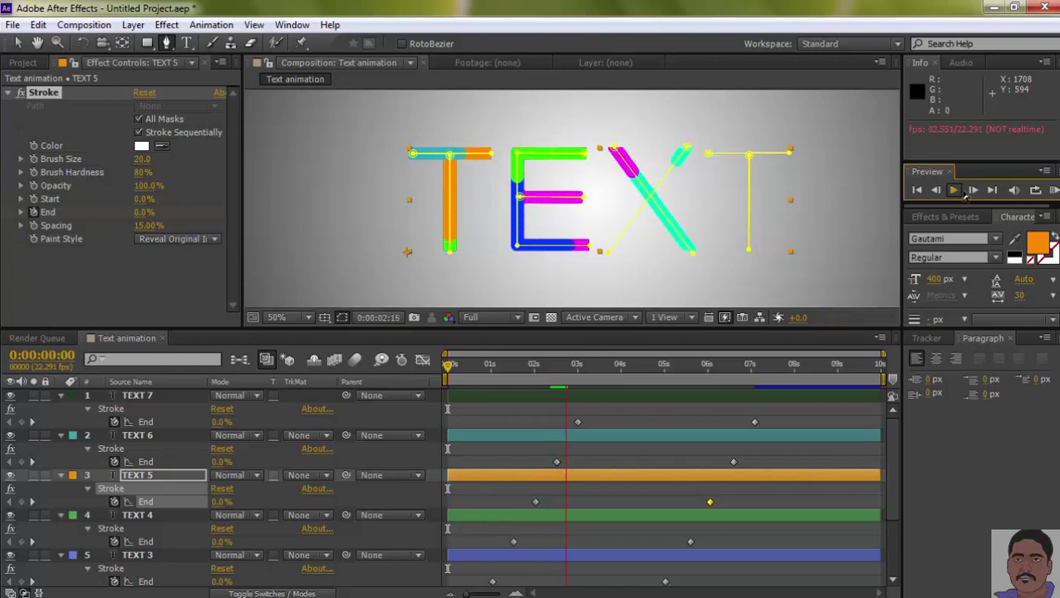
click(956, 191)
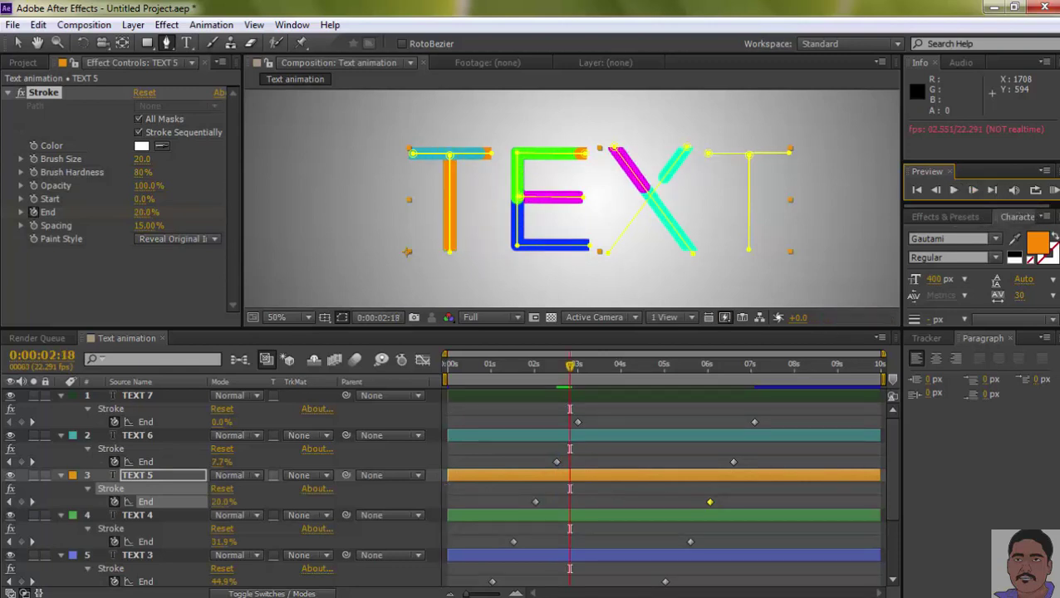
Step: Run a RAM preview of the cached frames in real time, then stop it
click(1053, 190)
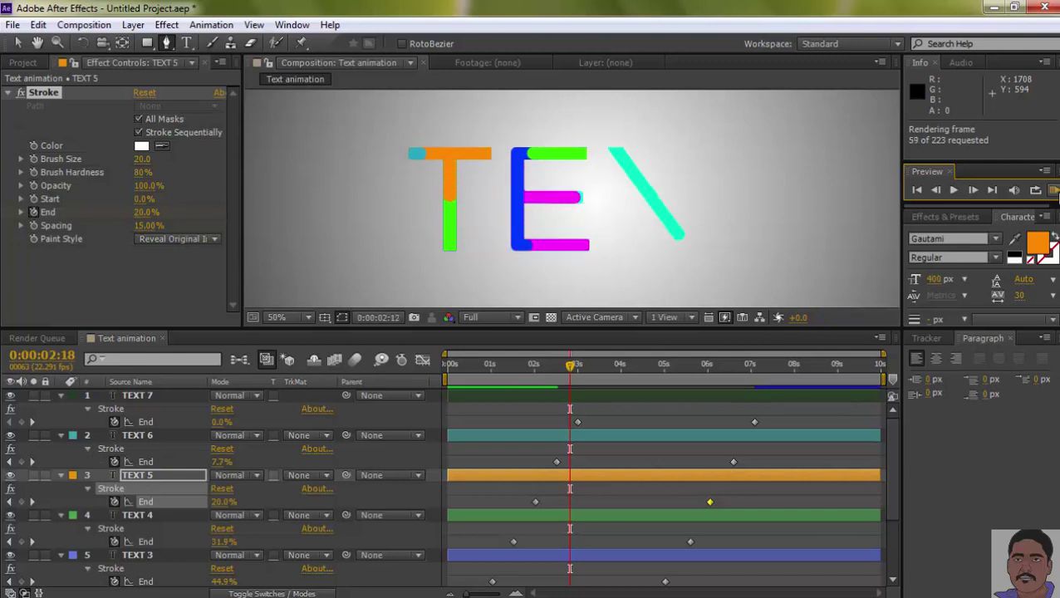
click(1056, 191)
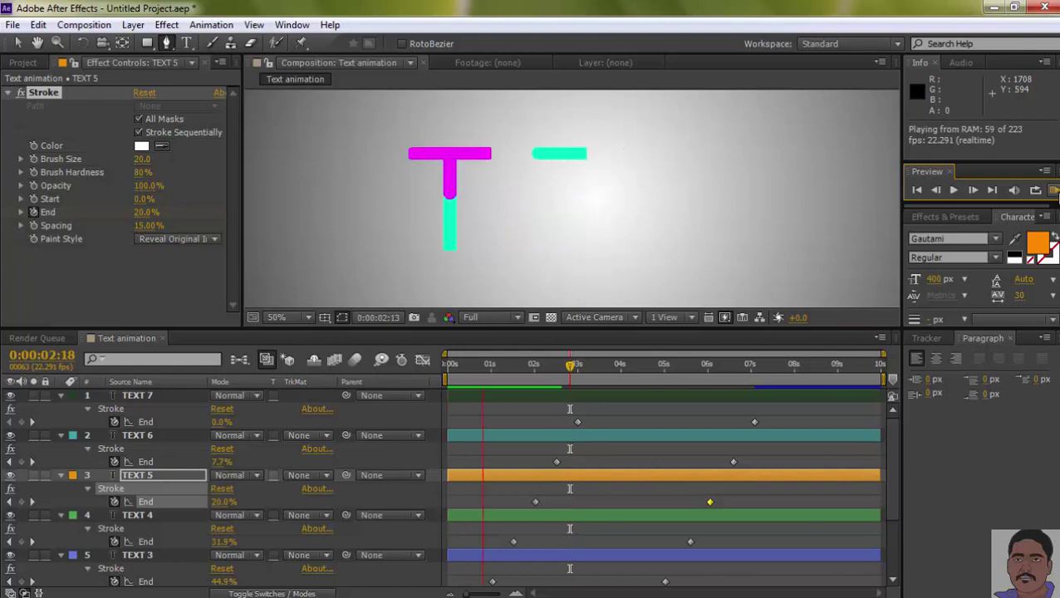
click(1055, 191)
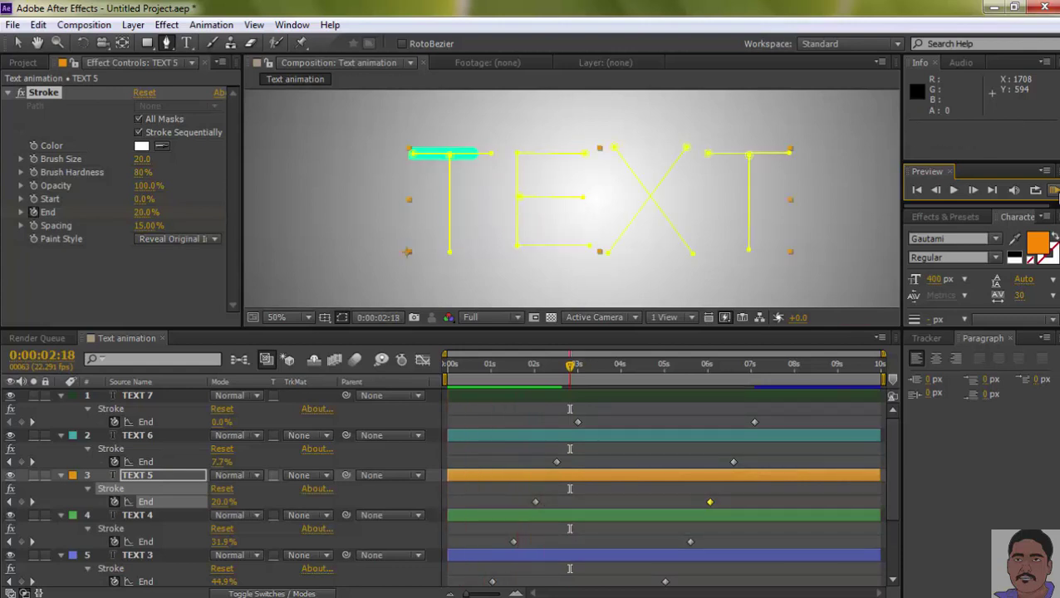
Step: Select every End keyframe on the seven TEXT layers and apply Keyframe Assistant > Easy Ease
scroll(656, 453, down, 1)
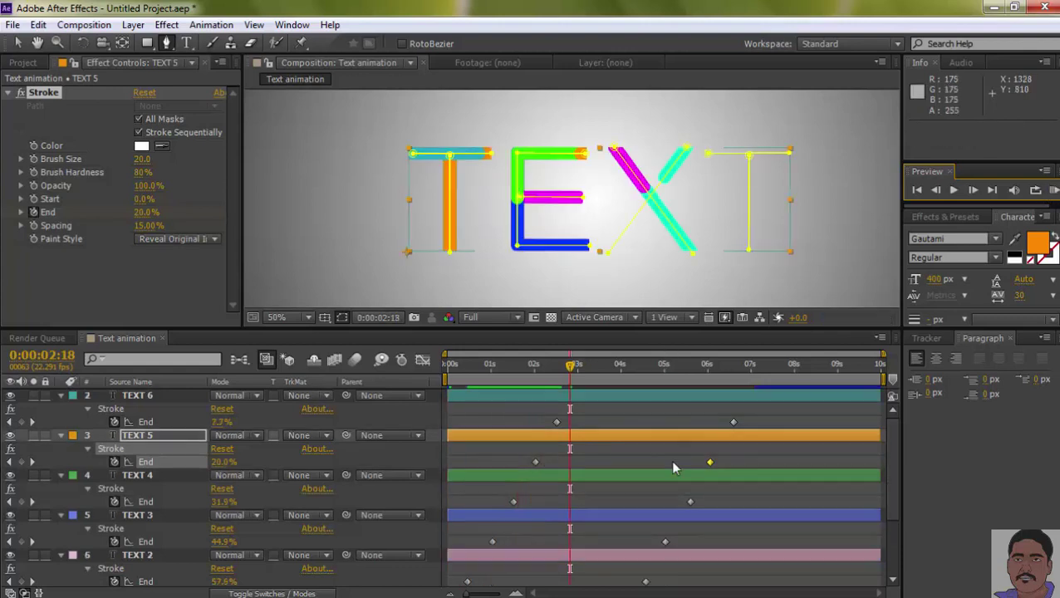
scroll(670, 455, down, 1)
scroll(668, 451, up, 1)
drag(634, 329, 648, 189)
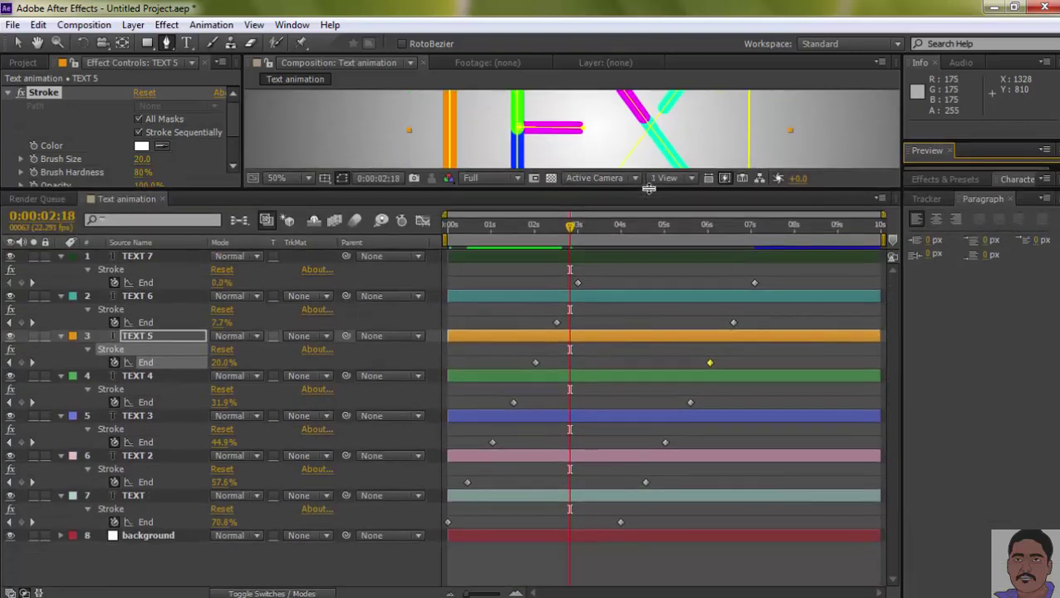
drag(571, 234, 848, 270)
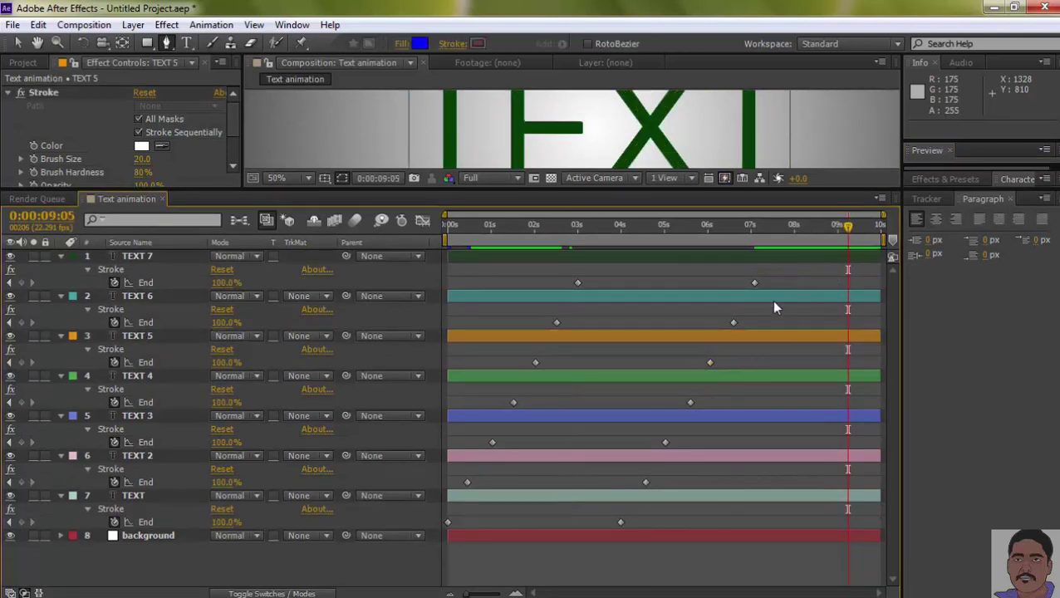
drag(788, 270, 707, 402)
drag(661, 452, 440, 561)
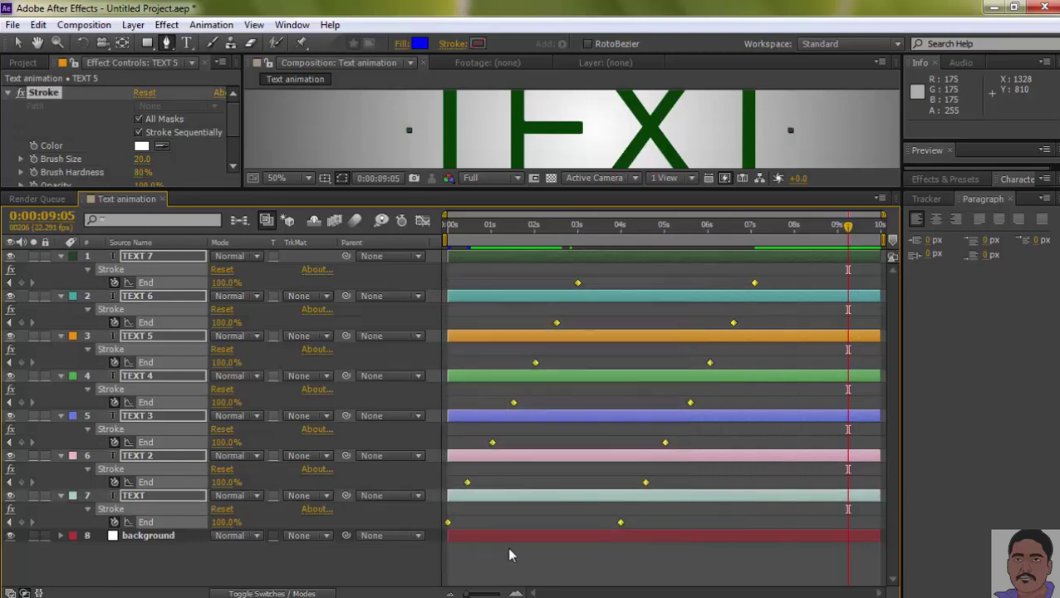
right_click(620, 523)
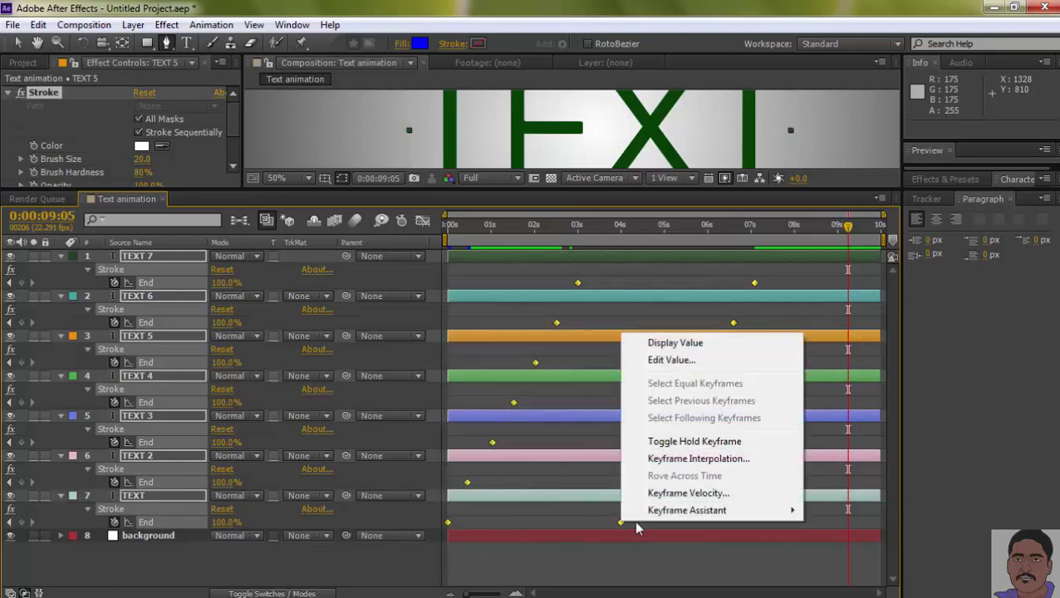
mouse_move(661, 510)
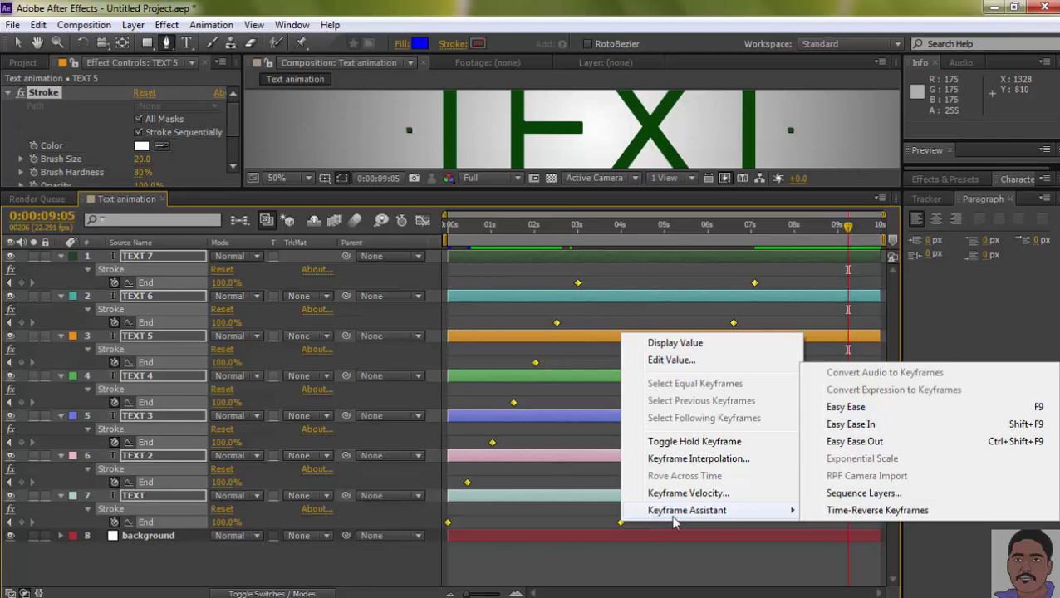
click(848, 410)
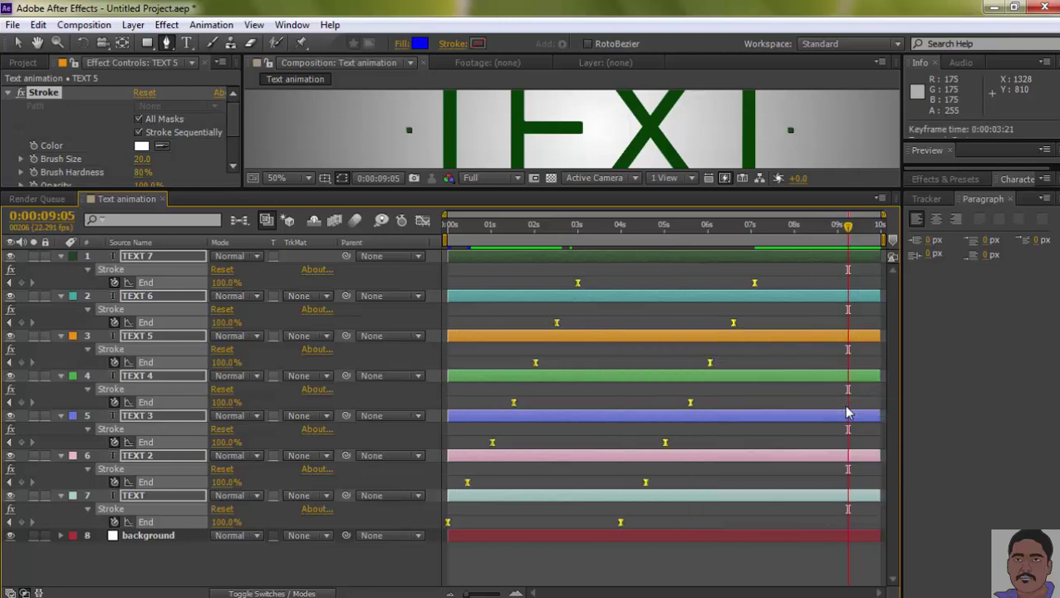
click(656, 562)
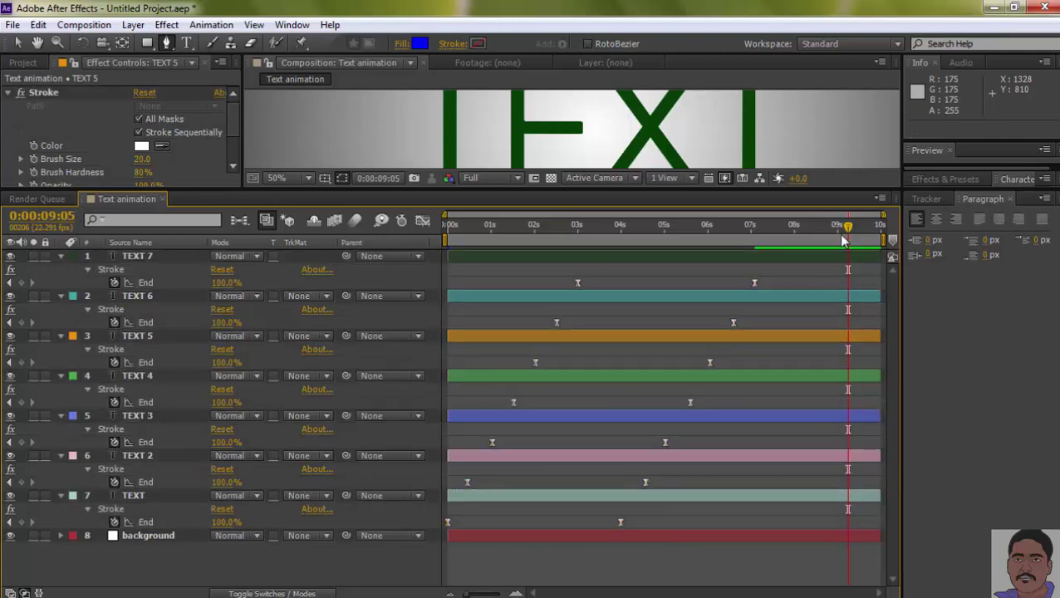
Step: Drag all second End keyframes later until TEXT's finishing keyframe lands exactly on 6:00
drag(784, 268, 598, 534)
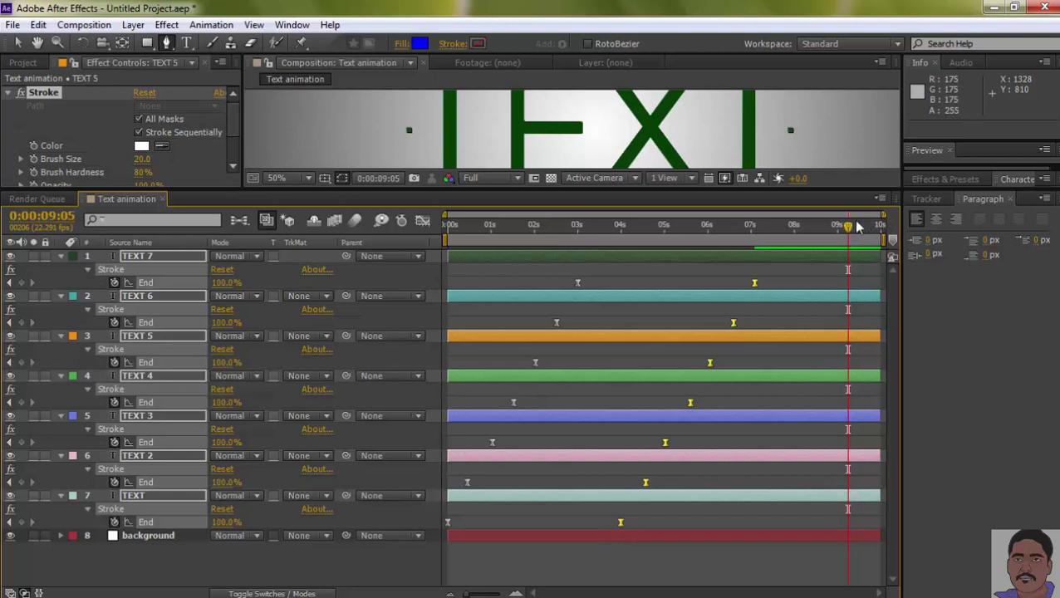
drag(847, 229, 666, 243)
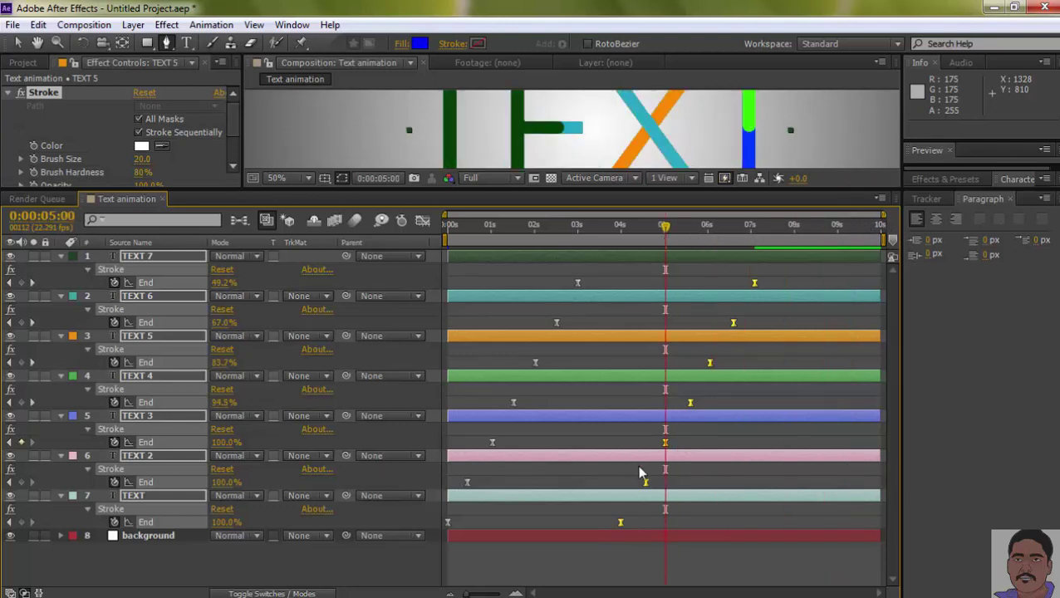
drag(621, 523, 666, 530)
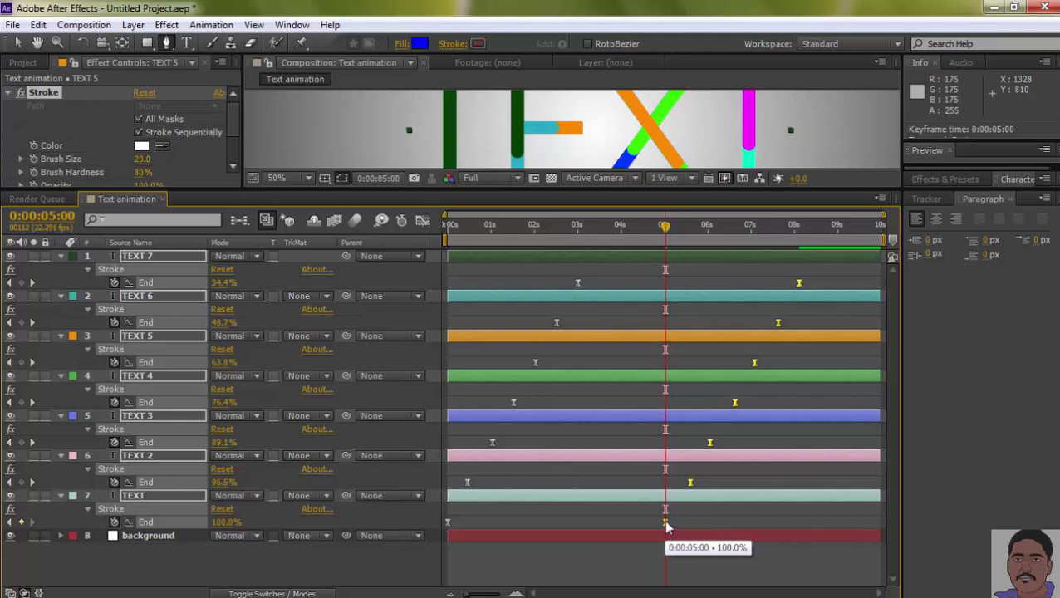
drag(665, 526, 719, 532)
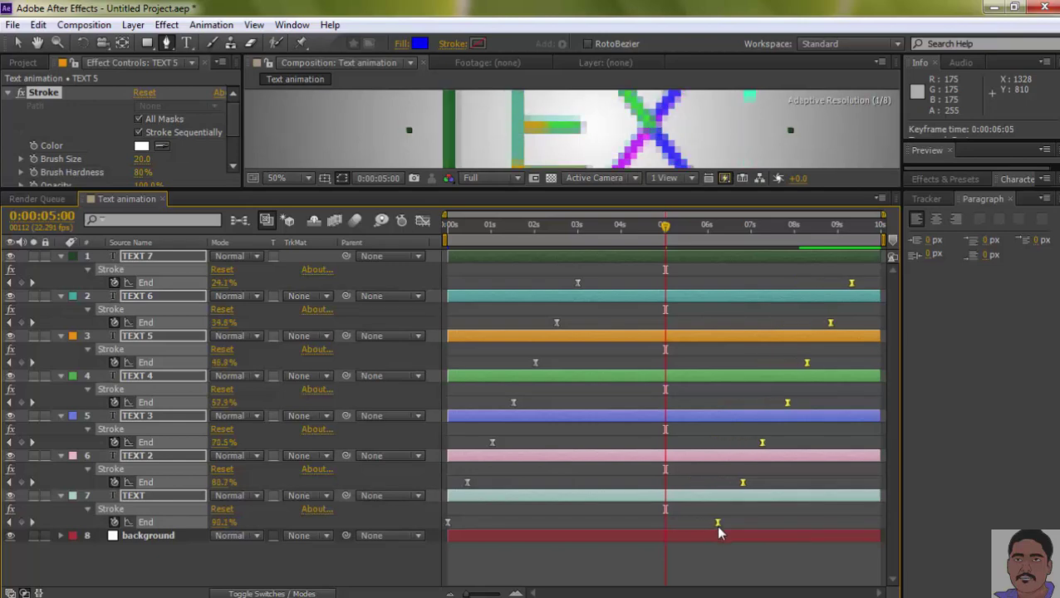
drag(666, 228, 707, 240)
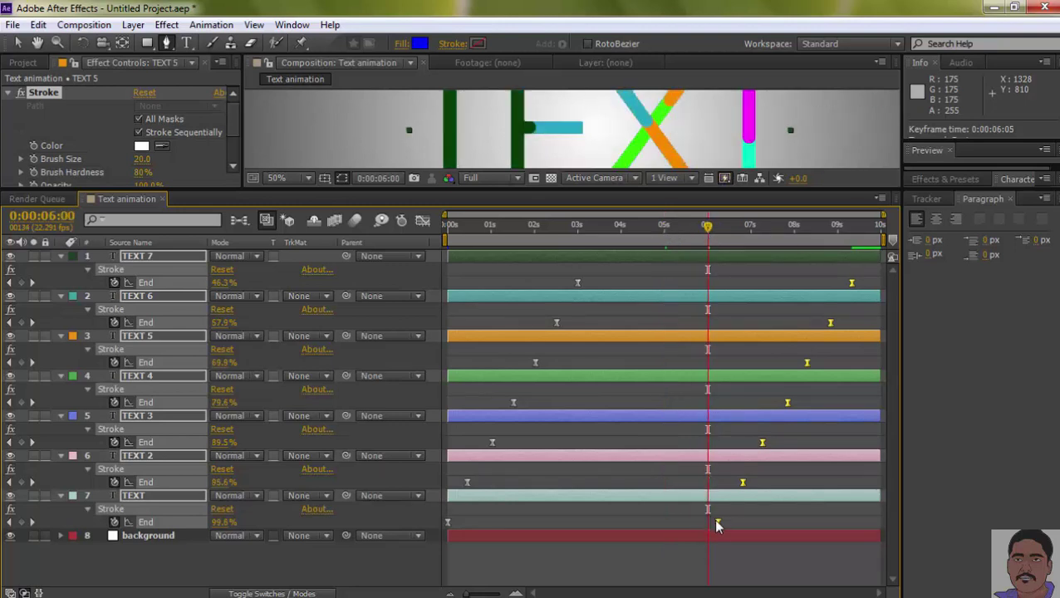
drag(718, 524, 708, 523)
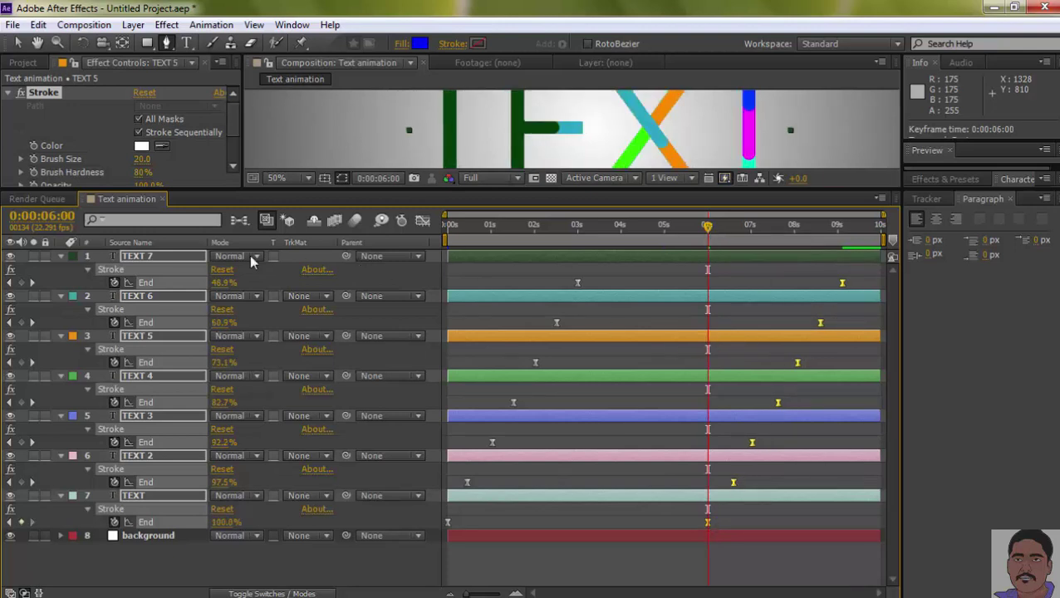
Step: Select all seven TEXT layers, collapse their expanded stroke properties with U, then deselect them
shift+click(177, 497)
click(191, 547)
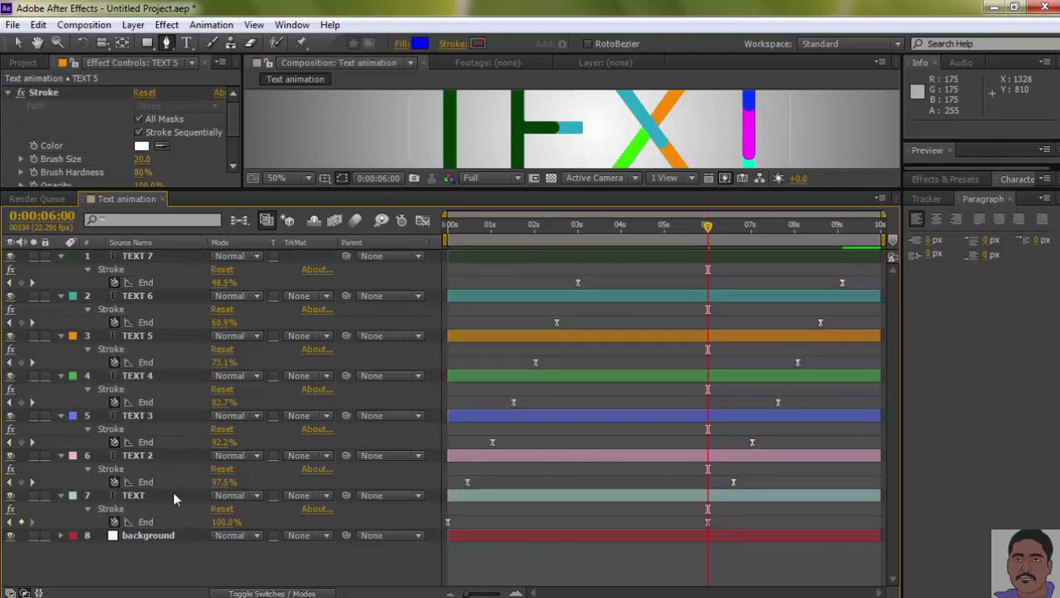
click(172, 492)
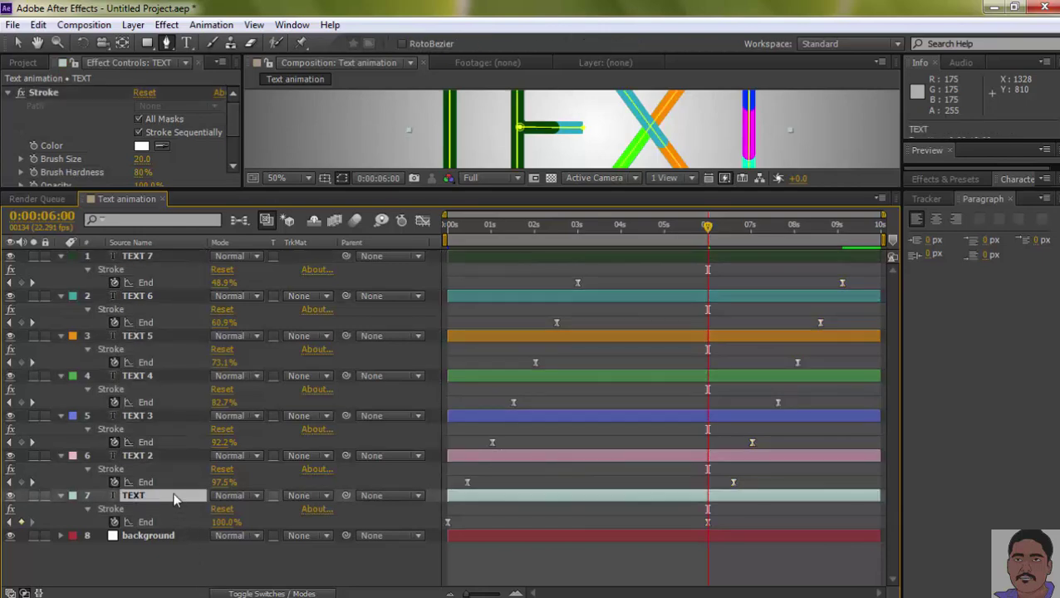
click(187, 247)
shift+click(187, 259)
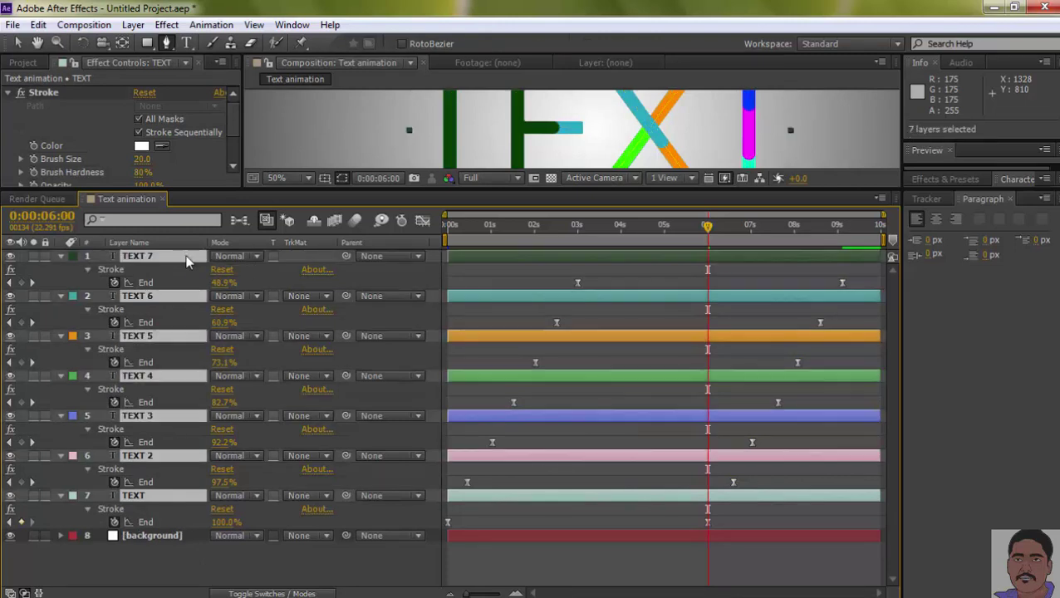
key(u)
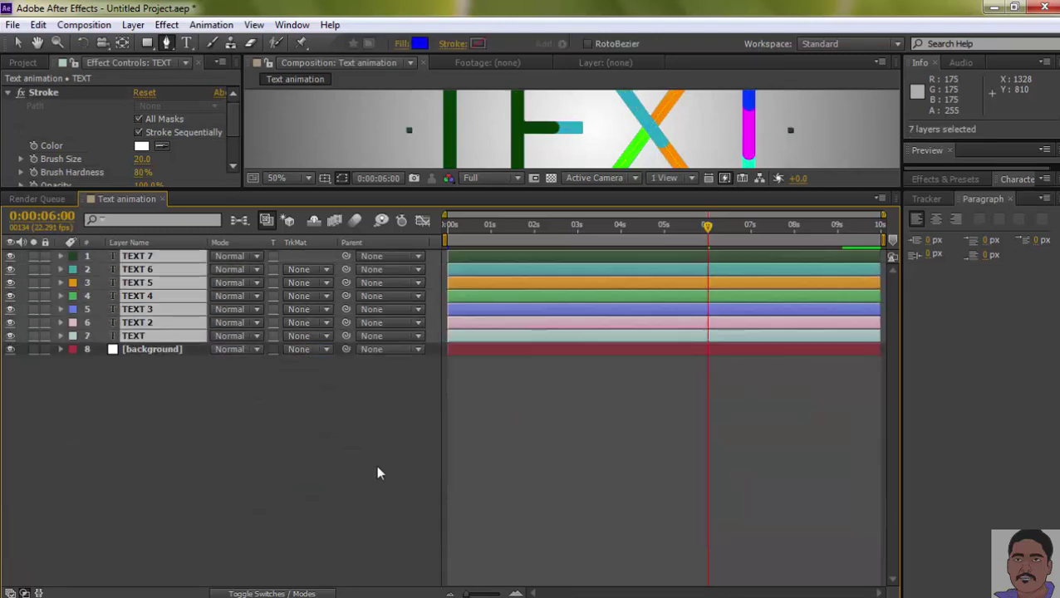
click(377, 473)
Step: Enlarge the composition view and scrub the playhead to preview the strokes writing on
drag(488, 196, 497, 440)
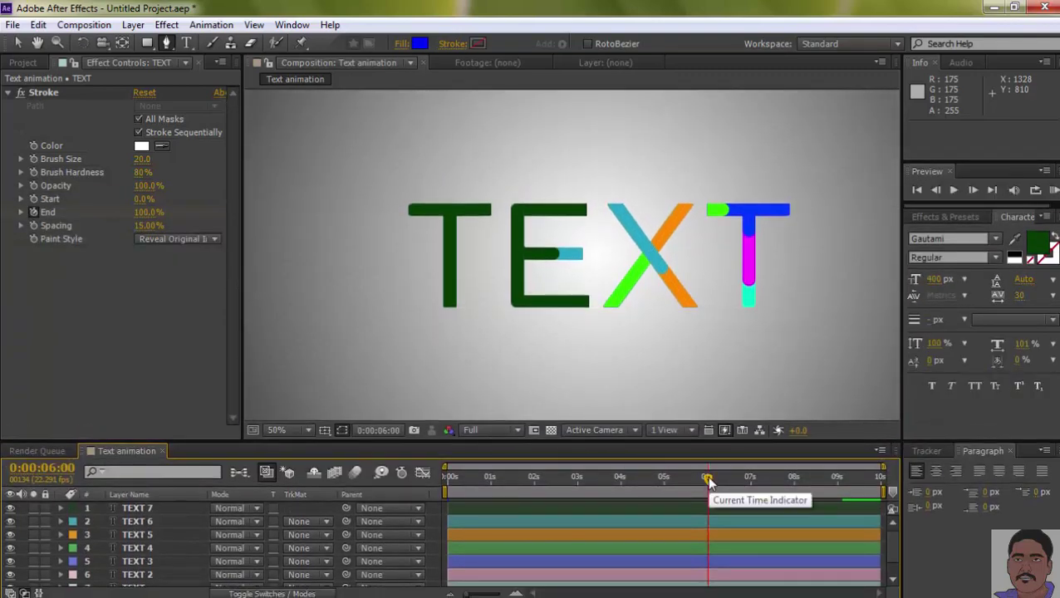
mouse_move(707, 480)
mouse_down()
mouse_move(881, 508)
mouse_move(841, 507)
mouse_up()
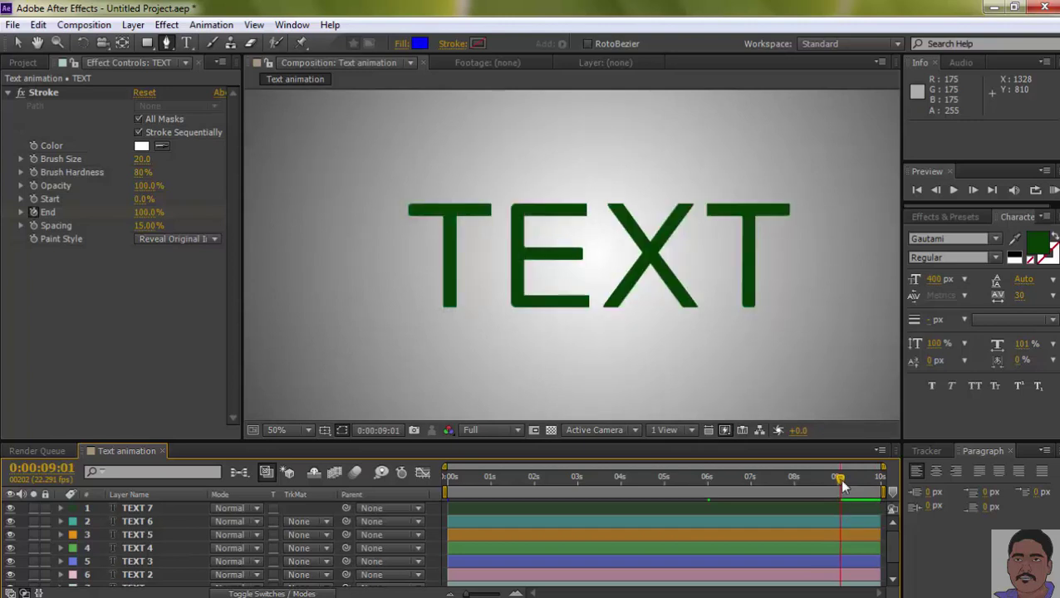
drag(842, 486, 449, 485)
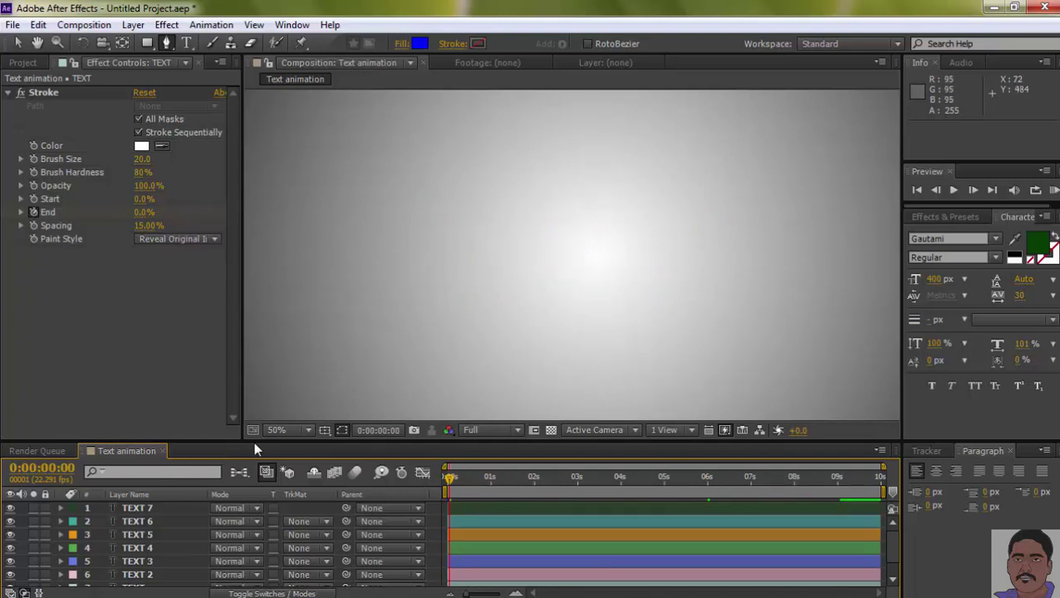
Step: Show all eight layers, clear the selection, and add the composition to the Render Queue
drag(283, 440, 283, 415)
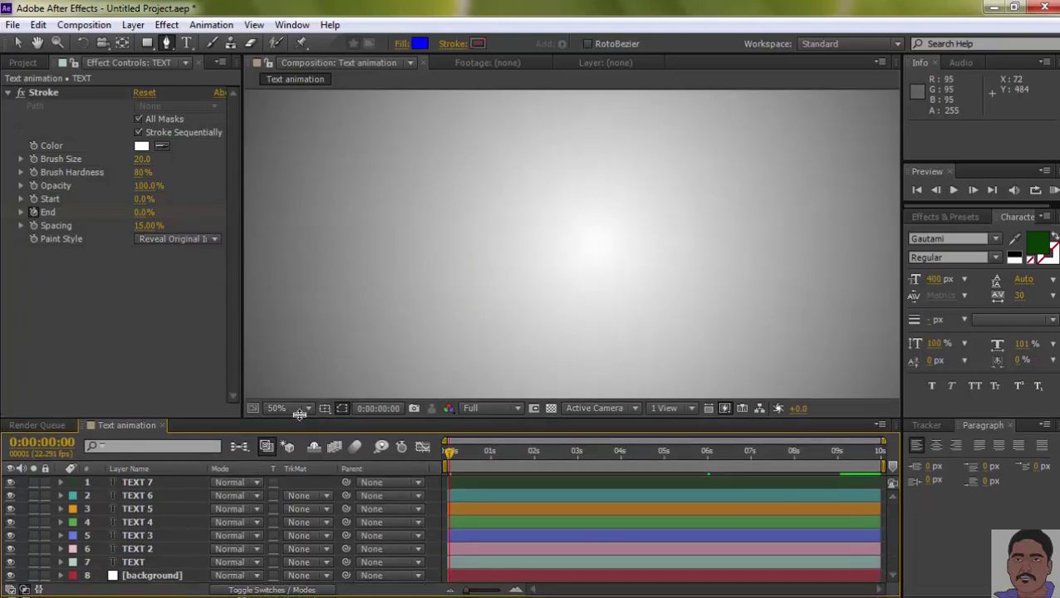
key(F2)
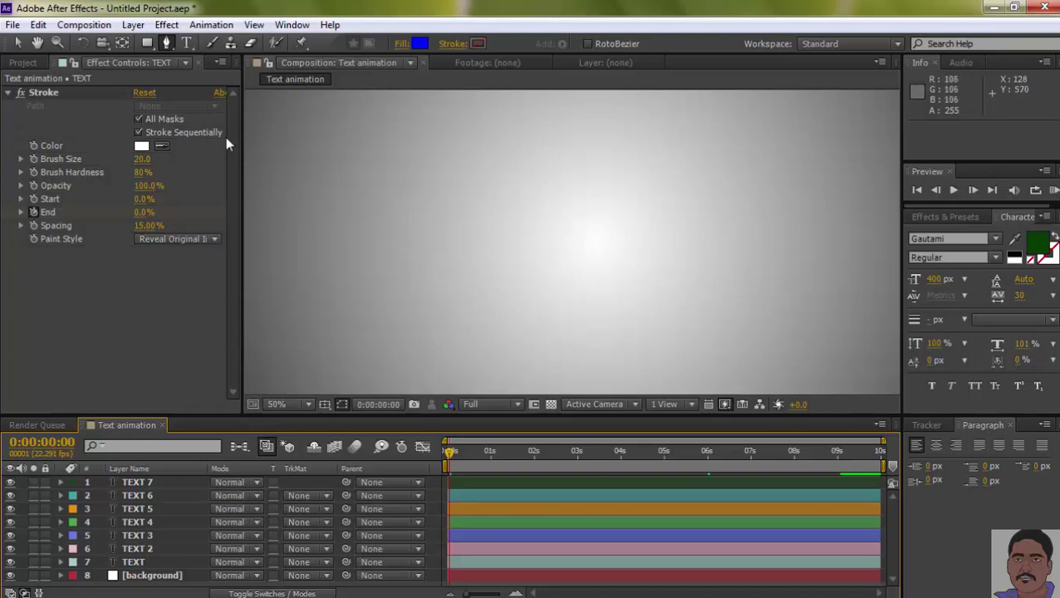
click(81, 31)
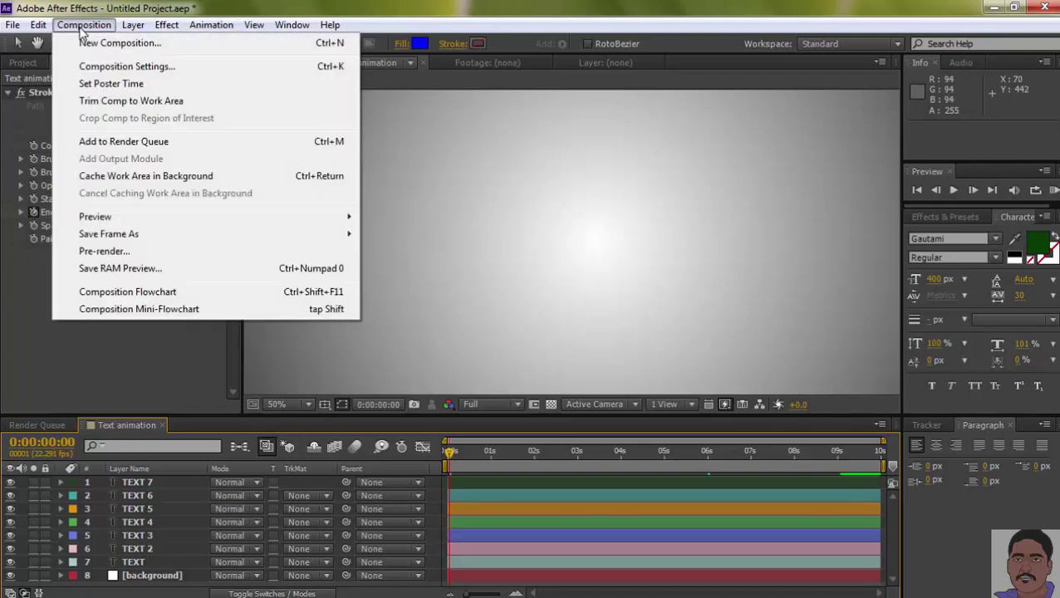
mouse_move(35, 28)
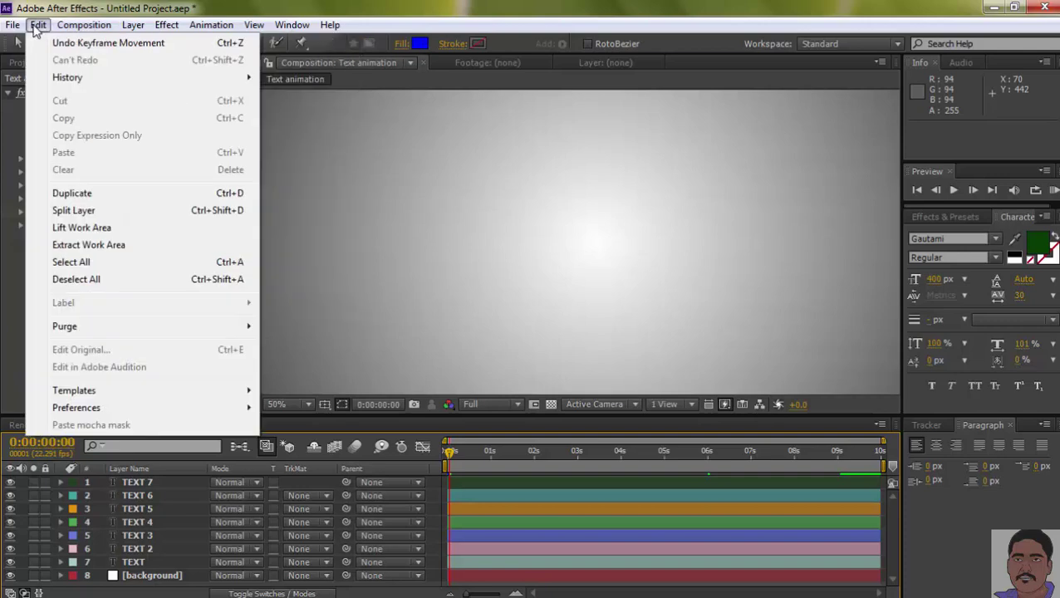
mouse_move(101, 30)
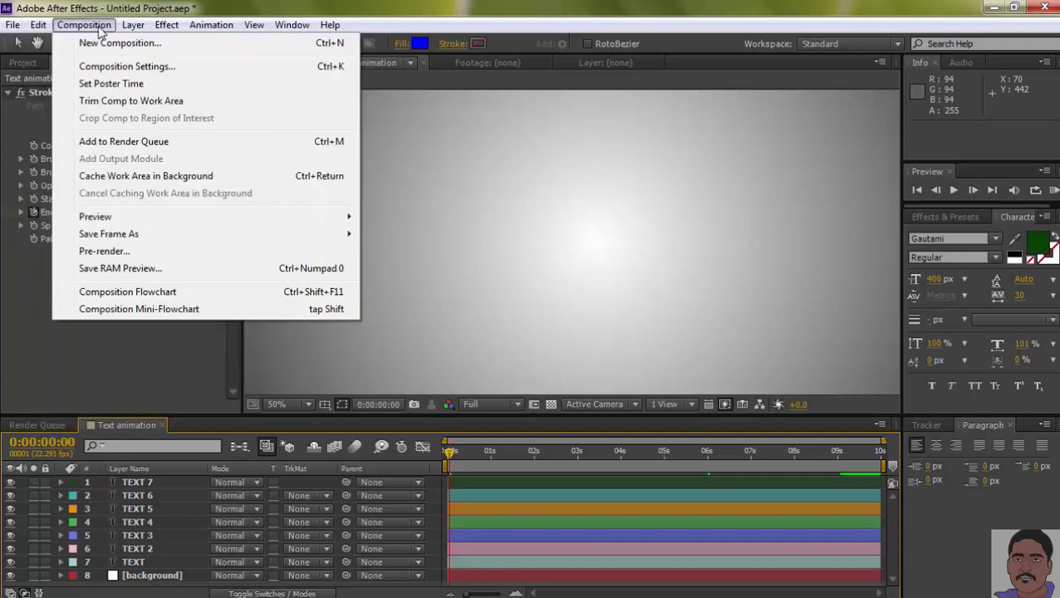
click(153, 143)
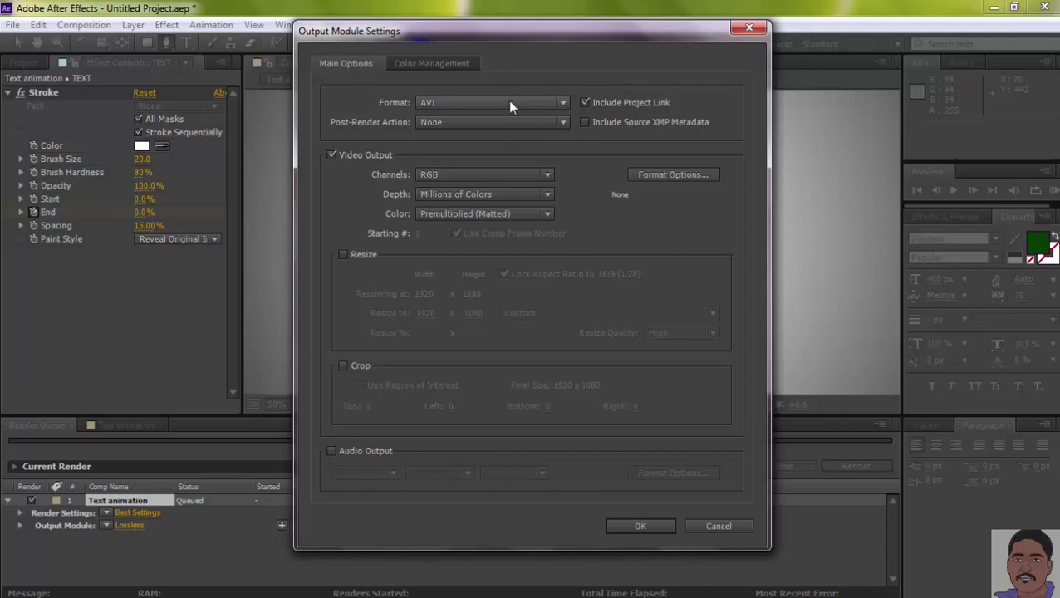
Step: Set the Output Module format to H.264 and confirm the output settings
click(508, 103)
click(464, 209)
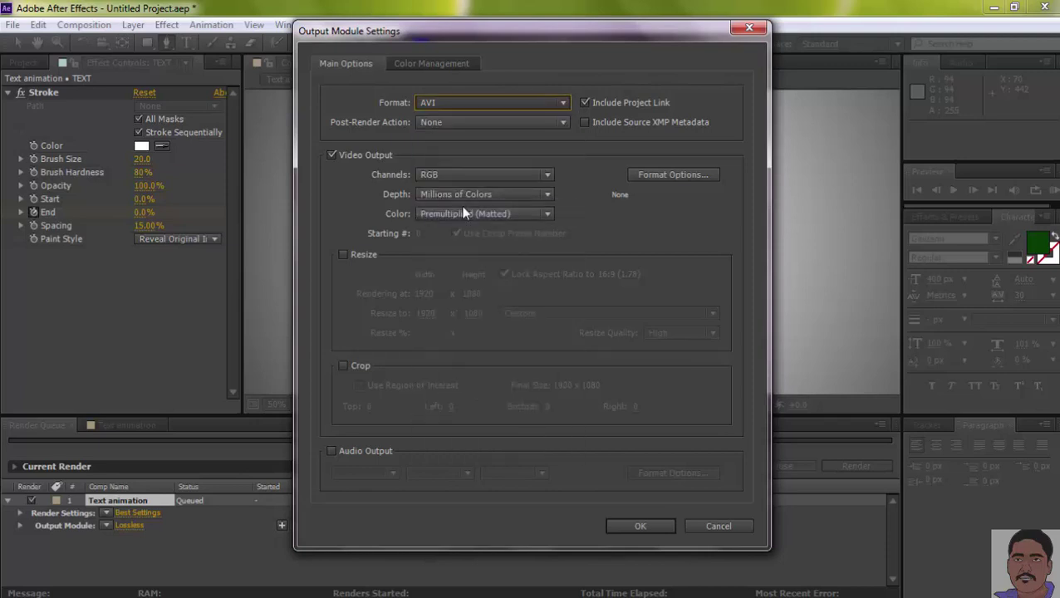
click(650, 527)
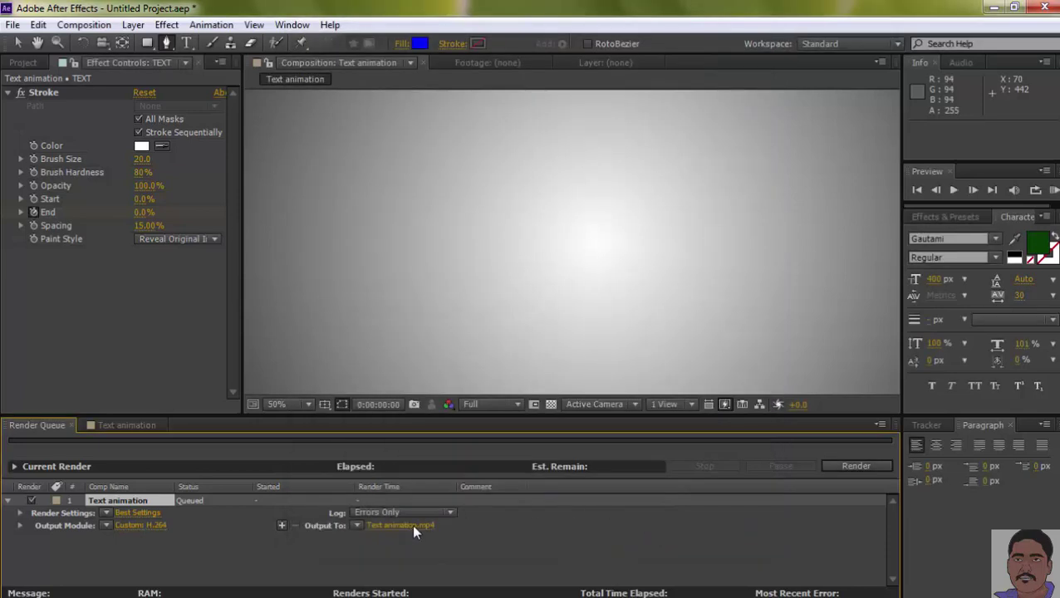
Step: Start rendering the Text animation comp to Text animation.mp4 from the Render Queue
click(856, 467)
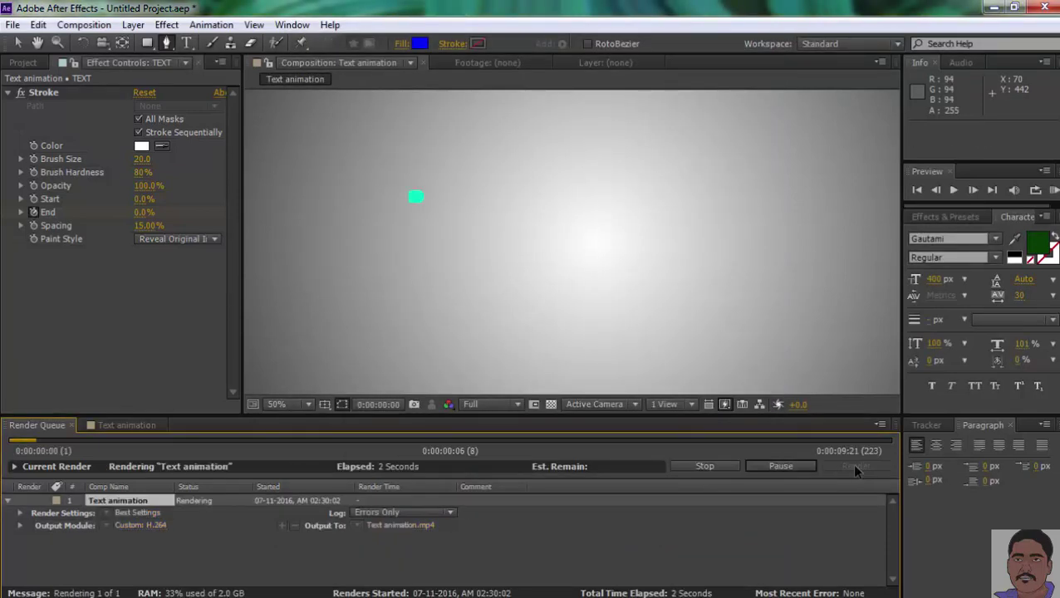